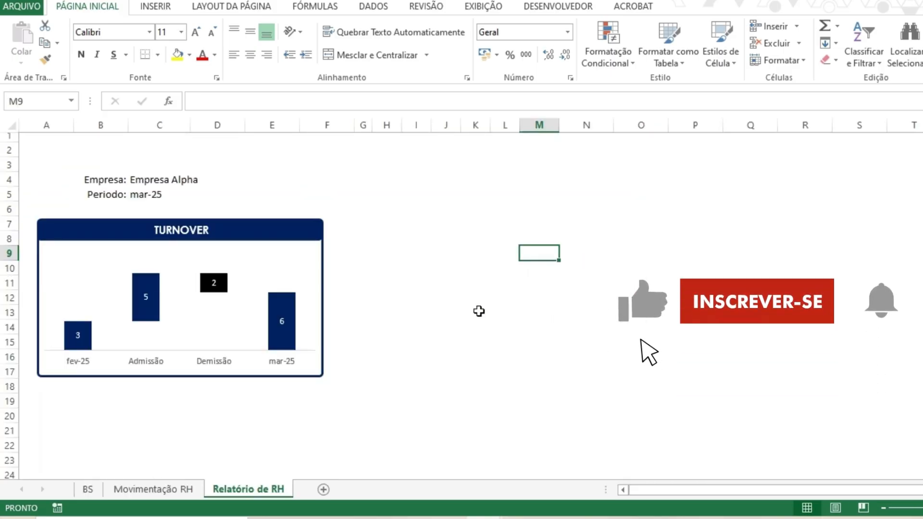
scroll(391, 257, "down", 2)
scroll(391, 258, "down", 12)
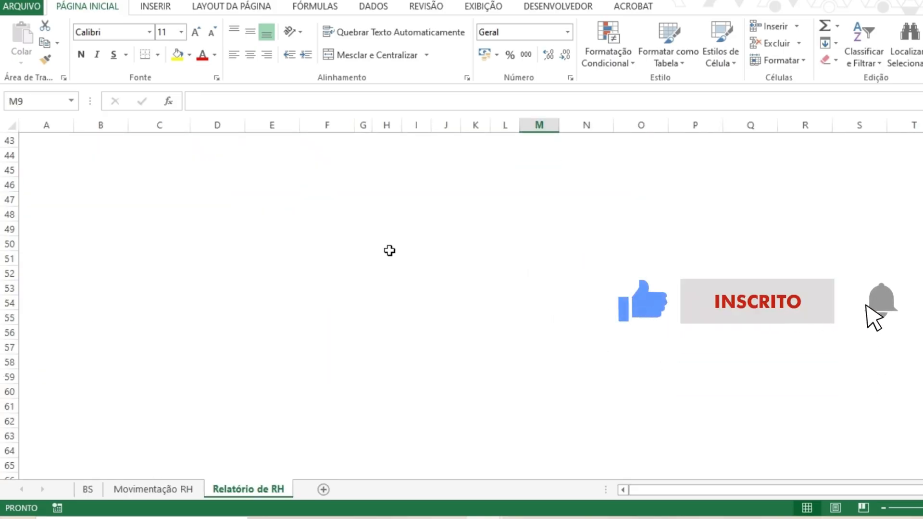
scroll(388, 251, "up", 13)
scroll(379, 330, "up", 1)
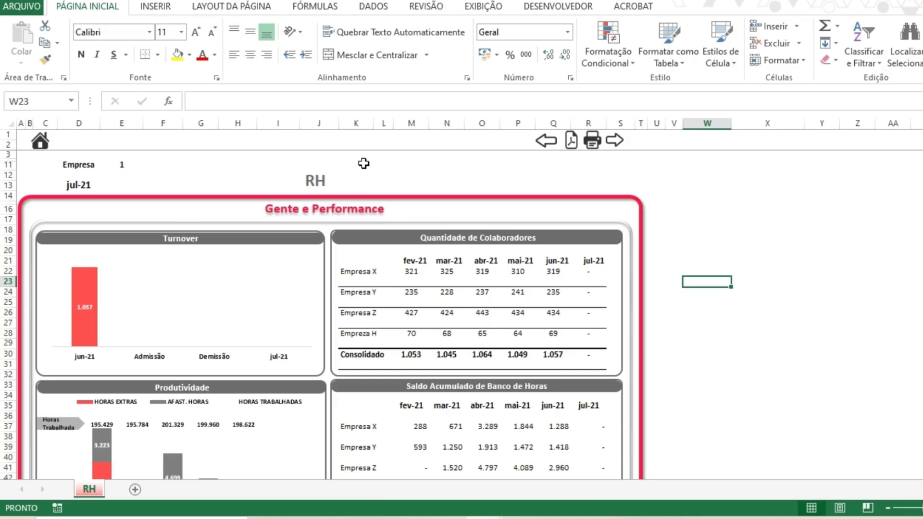
- Examine the date header formulas and company labels in the Quantidade de Colaboradores table of the RH example workbook
left_click_drag(419, 259, 594, 252)
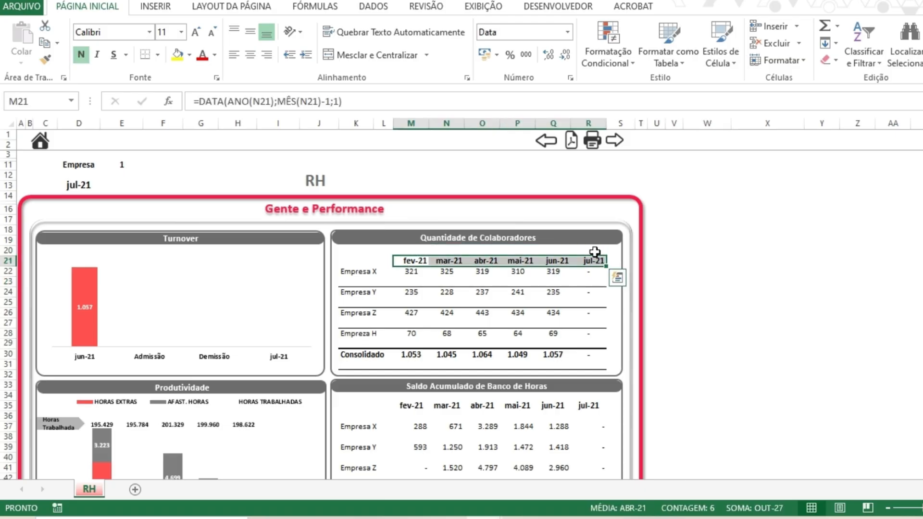
left_click(594, 261)
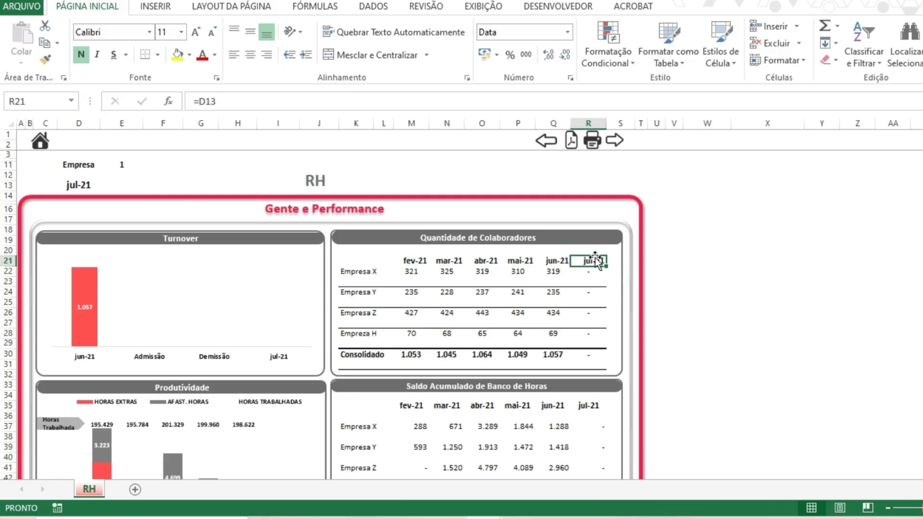
left_click(94, 188)
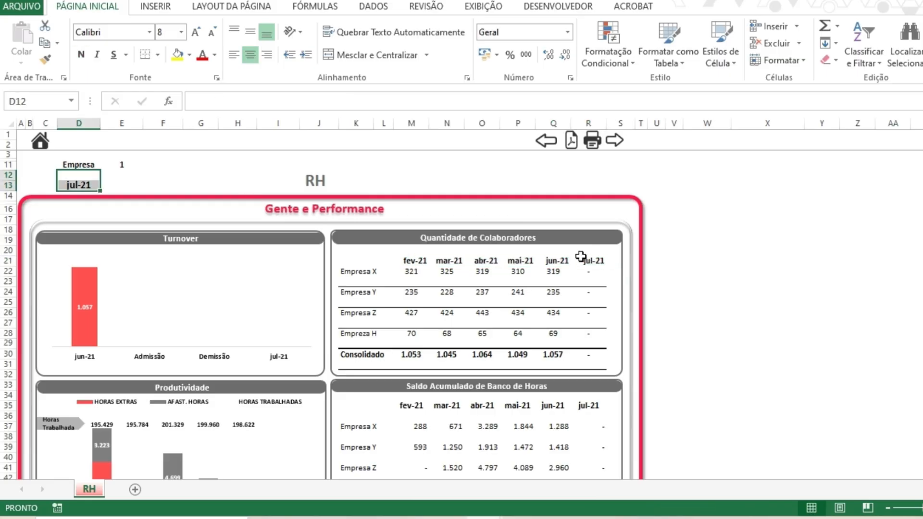
left_click(598, 261)
left_click_drag(599, 260, 422, 265)
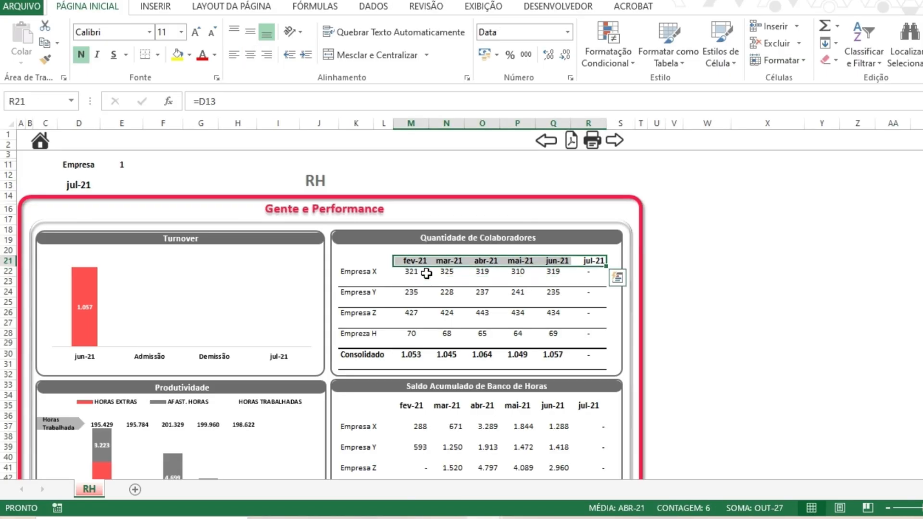
left_click_drag(365, 266, 364, 330)
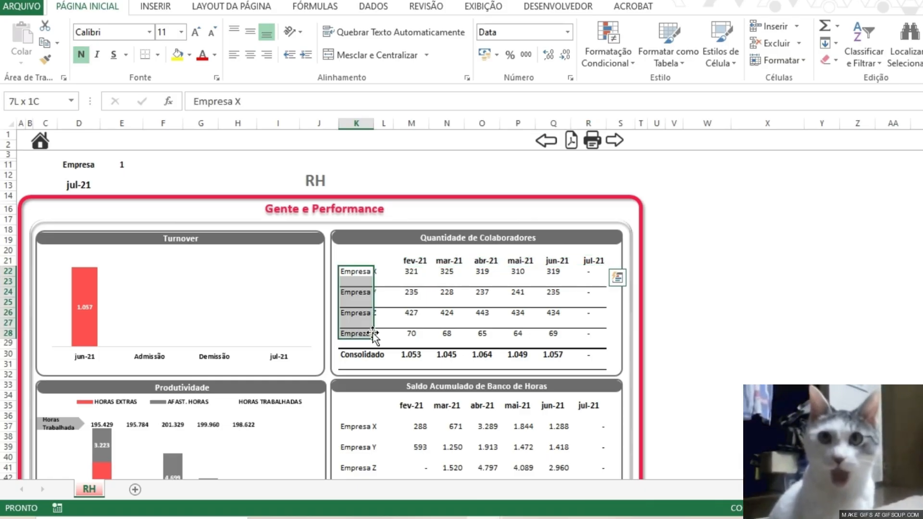
left_click(360, 354)
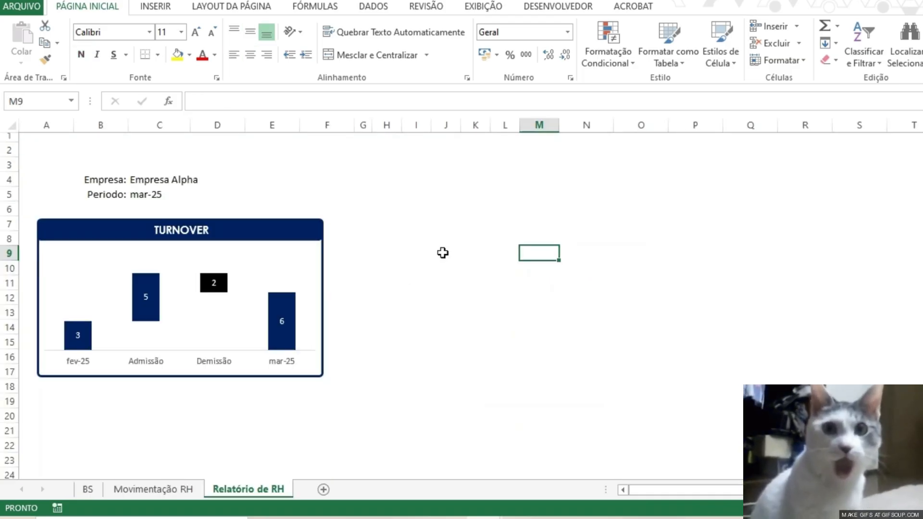
left_click(364, 254)
left_click(387, 260)
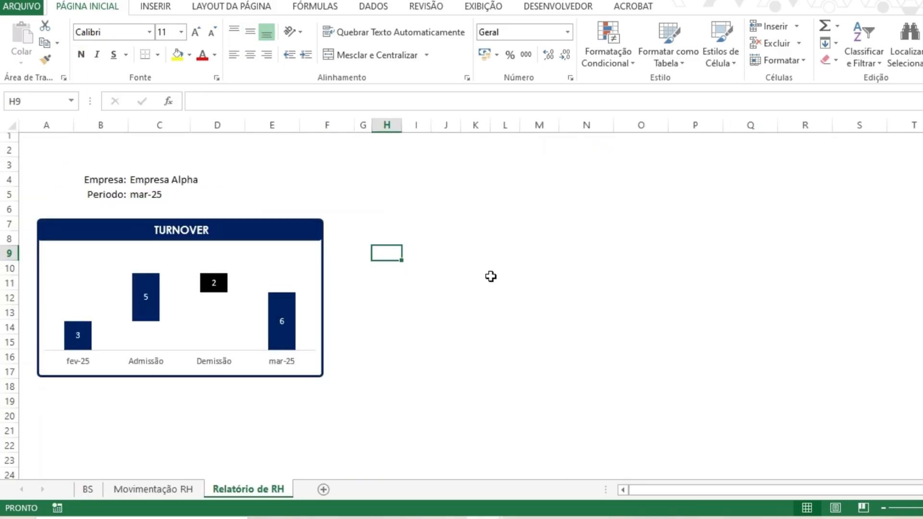
key("Right")
key("Right")
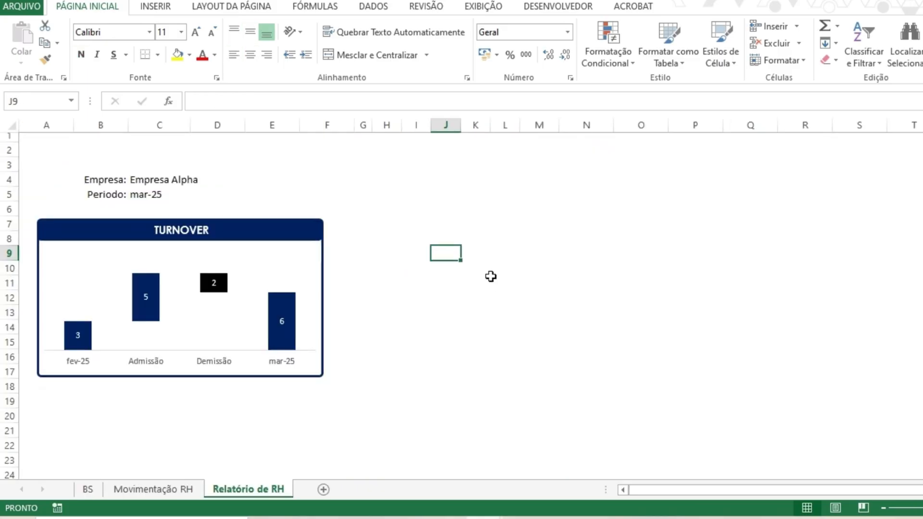
key("Right")
key("Right")
key("Right")
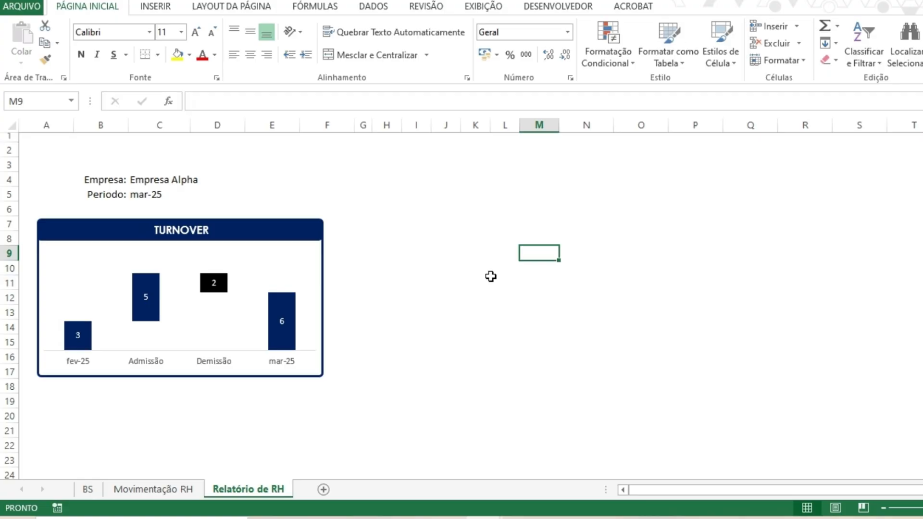
type("=")
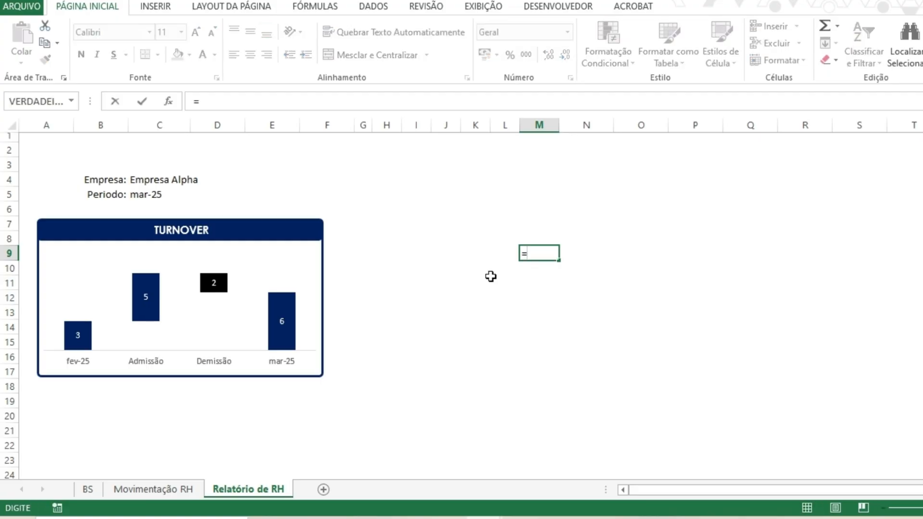
key("Escape")
key("Right")
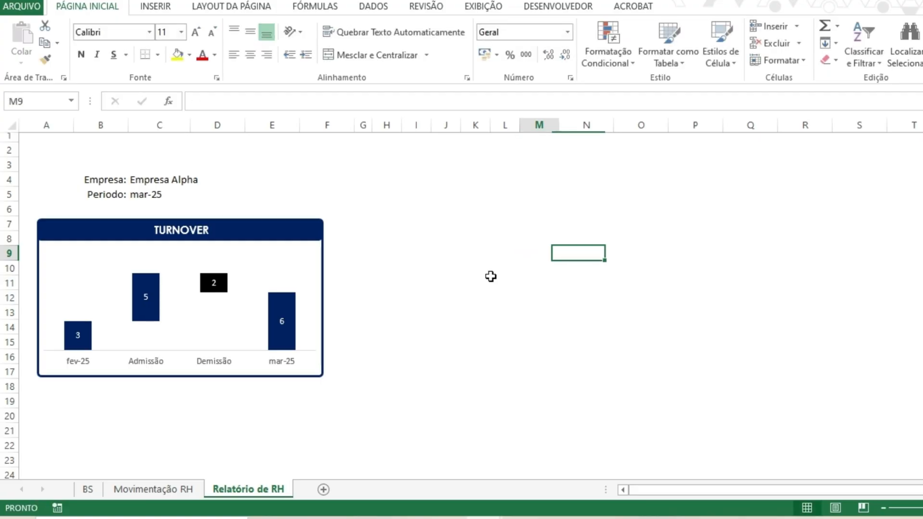
key("Left")
key("Left")
key("Left")
key("Left")
key("Left")
key("Left")
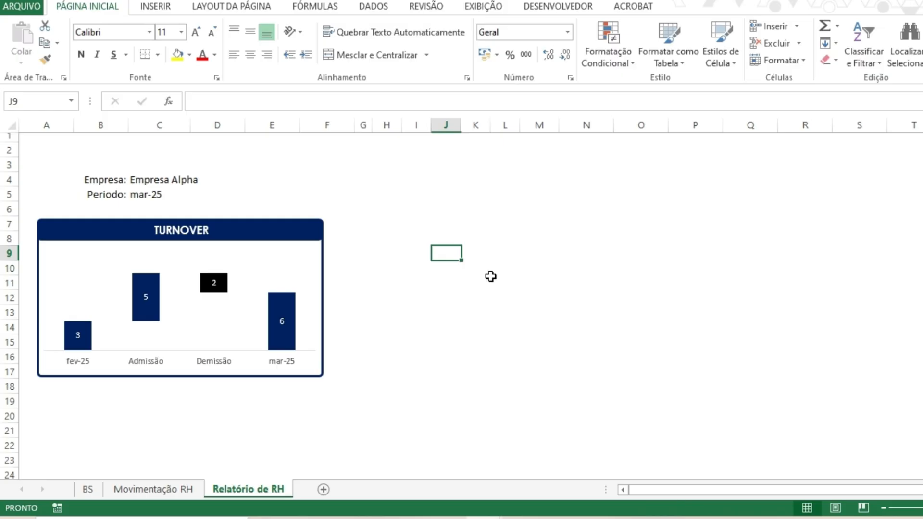
- Enter a formula in M9 that references the period cell C5 (=C5)
key("Right")
key("Right")
key("Right")
key("Right")
key("Right")
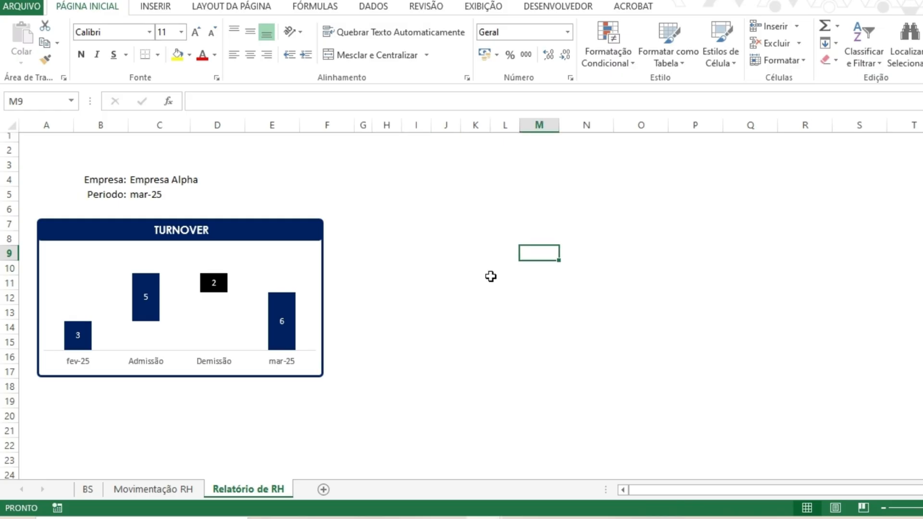
type("=")
key("Up")
key("Up")
key("Left")
key("Left")
key("Left")
key("Left")
key("Left")
key("Left")
key("Left")
key("Left")
key("Left")
key("Up")
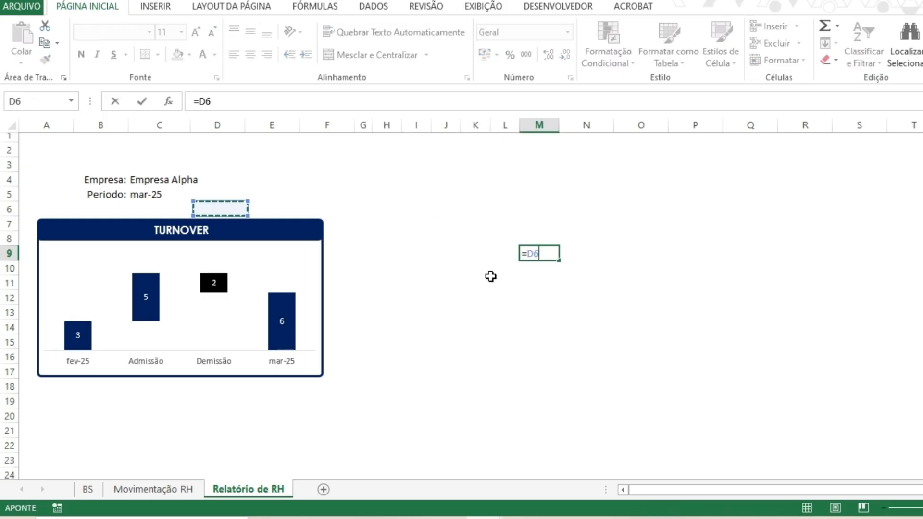
key("Up")
key("Left")
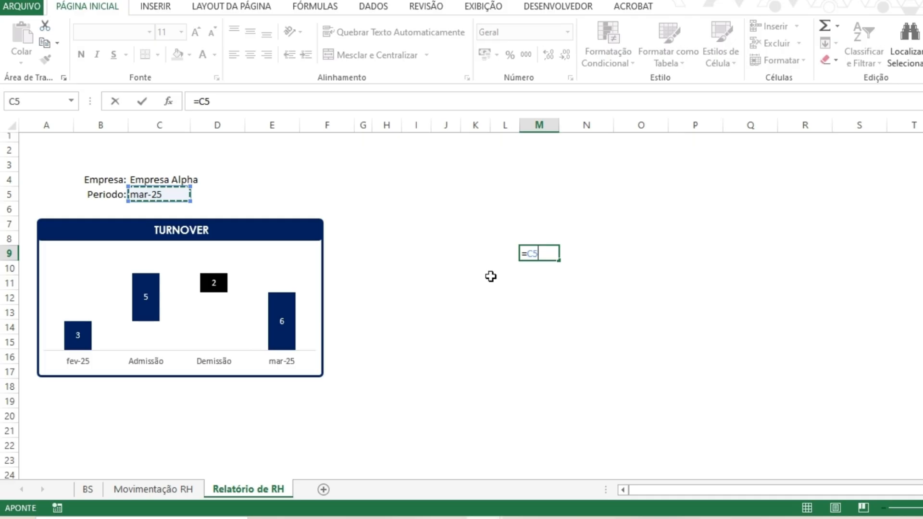
key("Return")
- Enter =DATA(ANO(C5);MÊS(C5)-1;1) in L9 to get the first day of the month before the period
key("Up")
key("Left")
type("=")
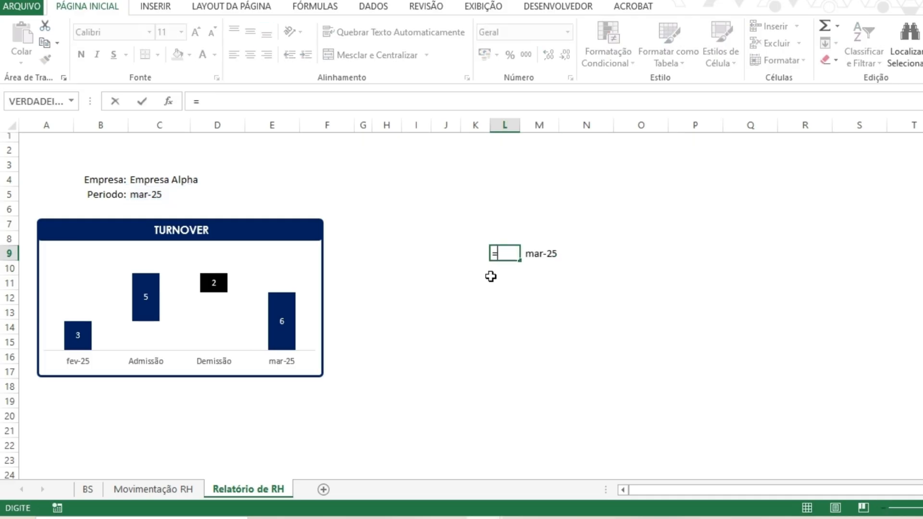
type("DA")
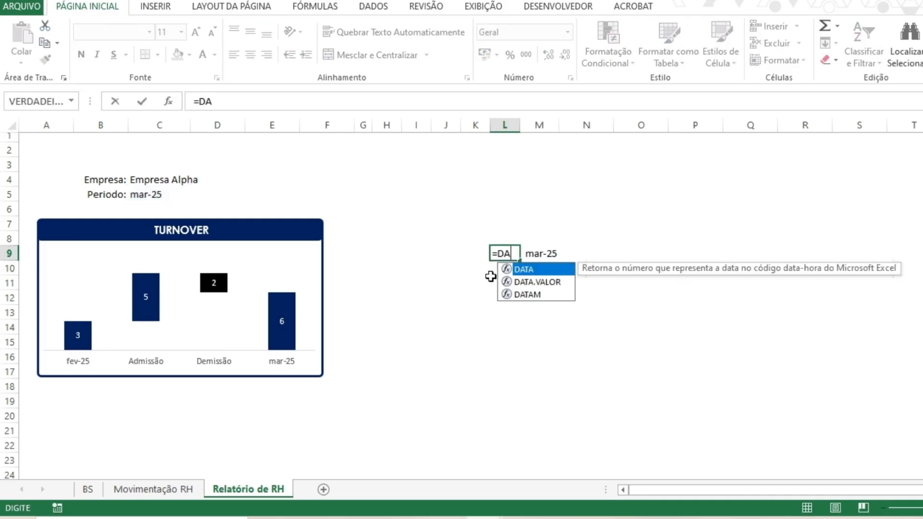
type("TA(")
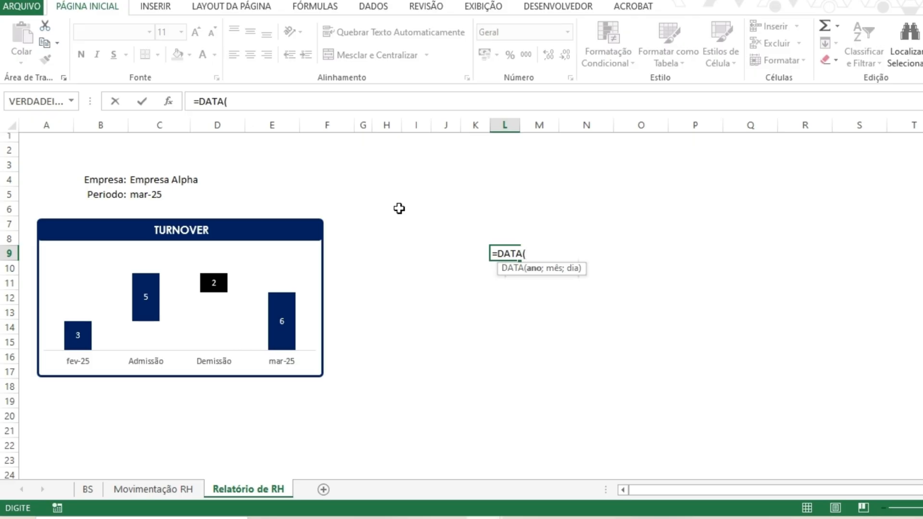
left_click(140, 193)
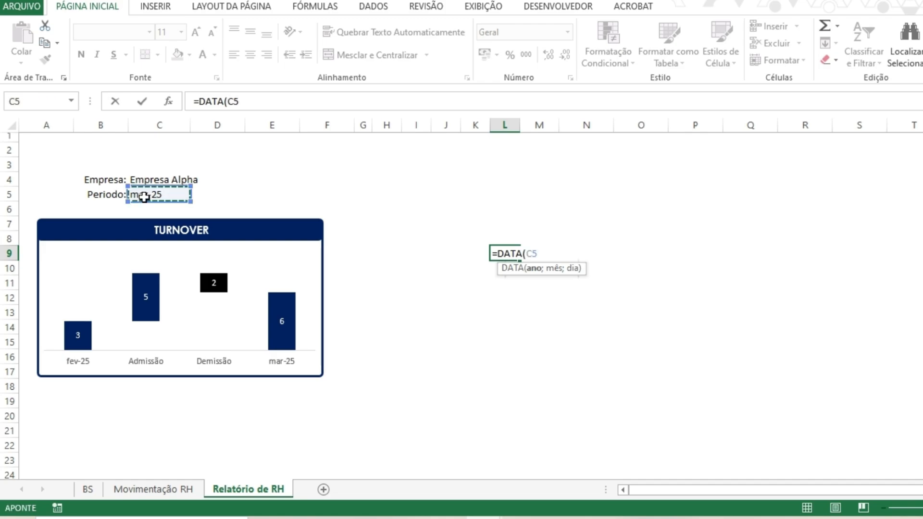
type(";")
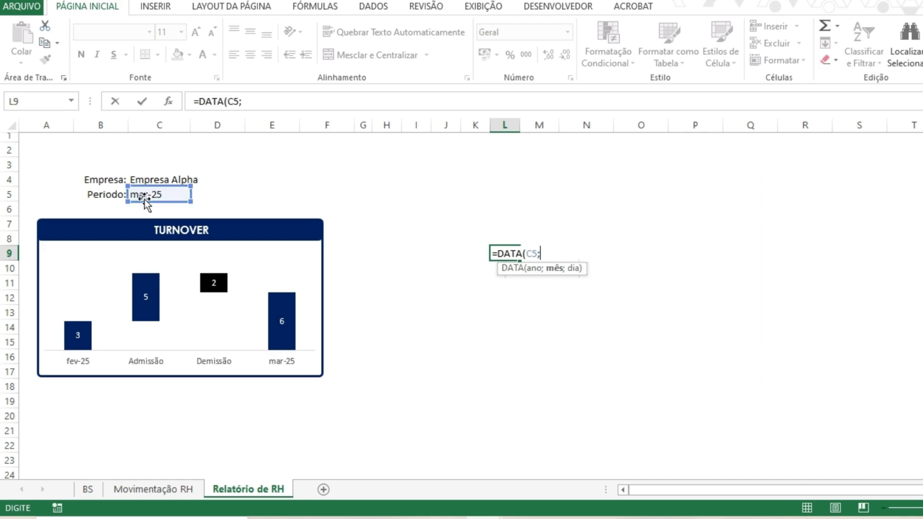
key("BackSpace")
key("BackSpace")
key("BackSpace")
type("ANO")
key("BackSpace")
type("O(")
key("Left")
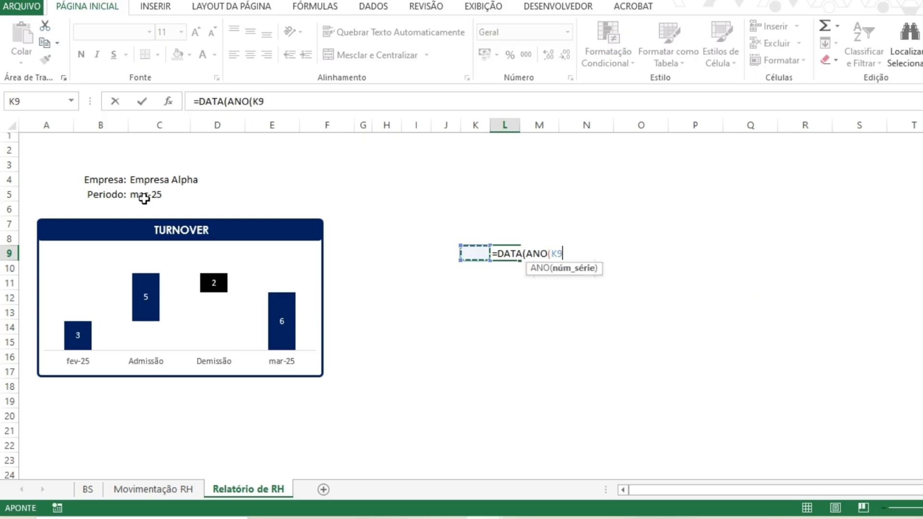
left_click(146, 195)
type(")/")
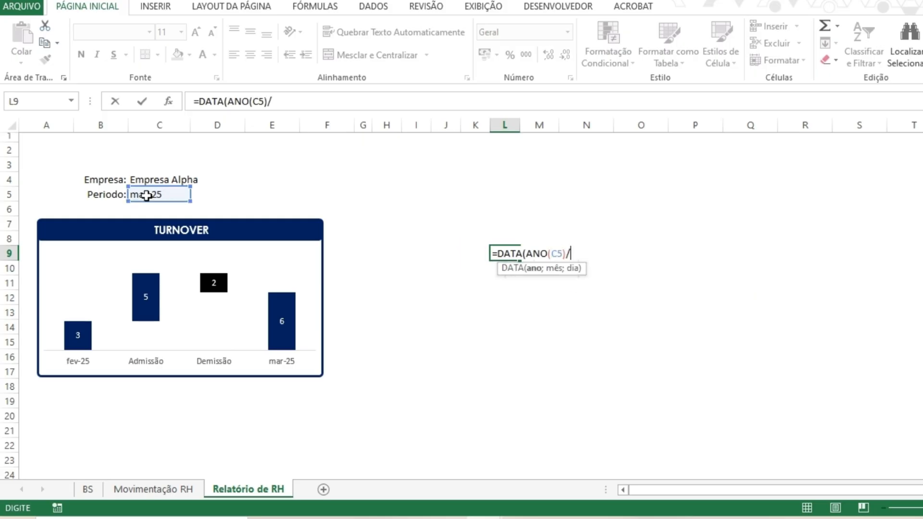
key("BackSpace")
type(";MÊS(")
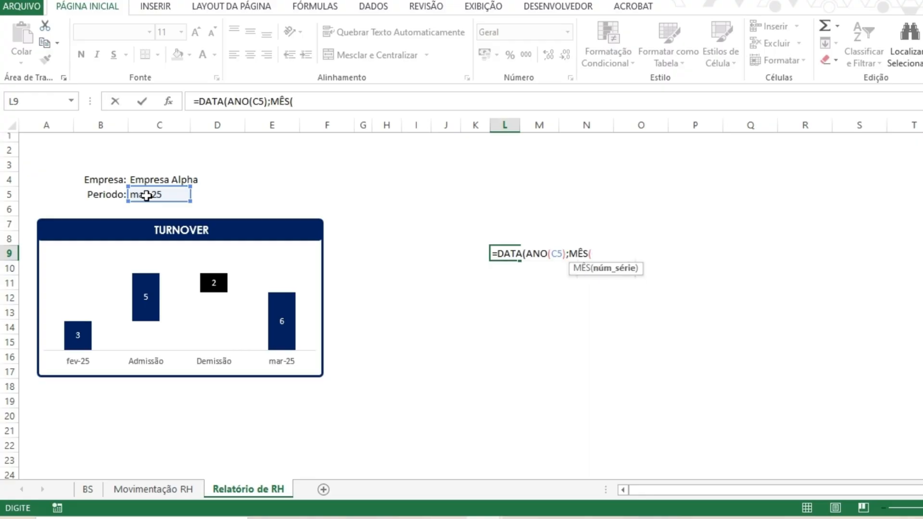
left_click(142, 194)
type(")")
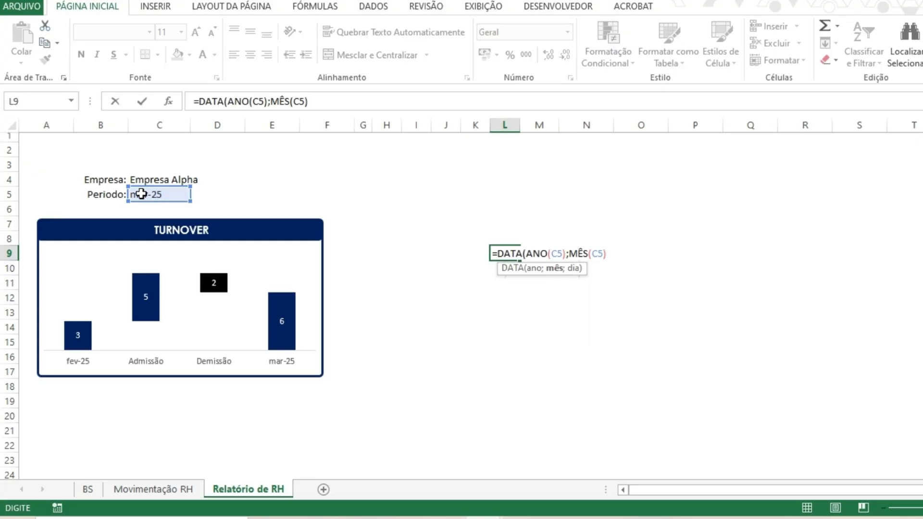
type("-1;1")
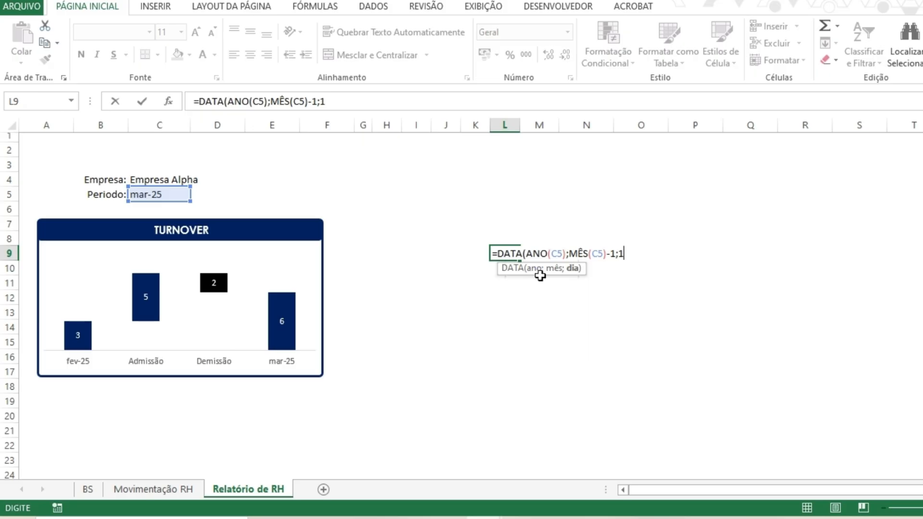
type(")")
key("ctrl+Return")
- Widen column L so the computed date in L9 is displayed
double_click(522, 128)
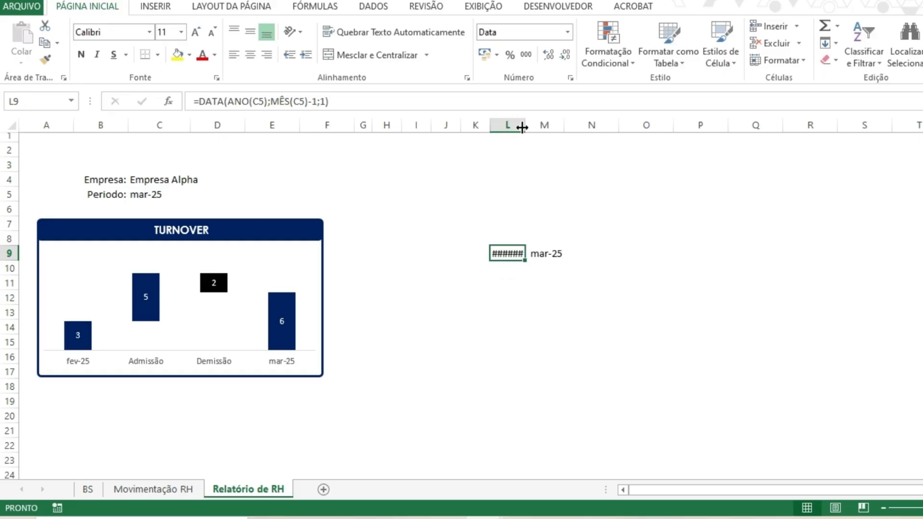
double_click(528, 128)
right_click(534, 130)
left_click(510, 252)
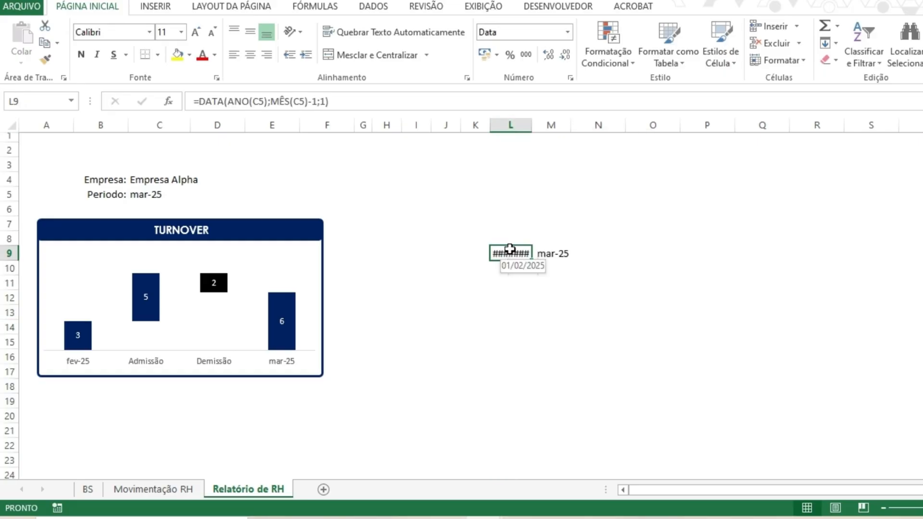
left_click_drag(532, 125, 547, 126)
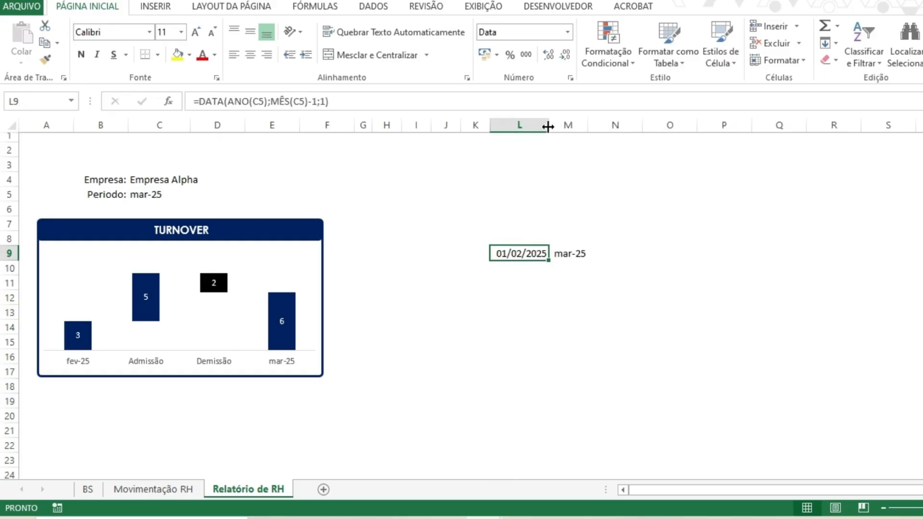
- Copy the month-year format of M9 onto cells H9 through L9 with the Format Painter
left_click(570, 254)
left_click(45, 59)
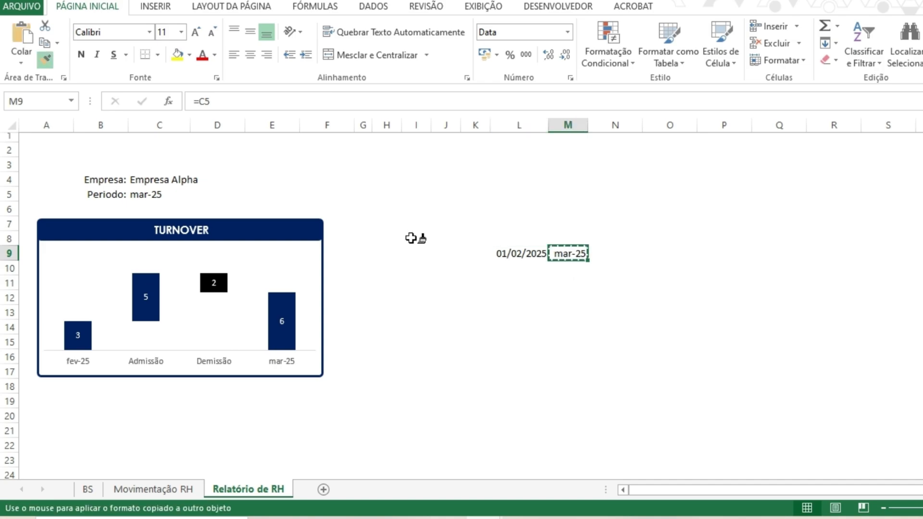
left_click_drag(567, 252, 385, 251)
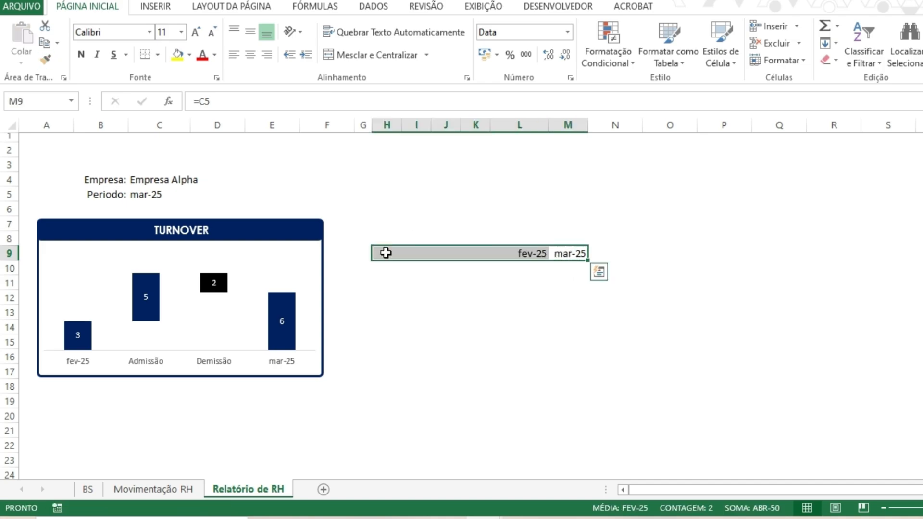
- Resize columns H through M to one narrower uniform width that fits the month labels
double_click(547, 125)
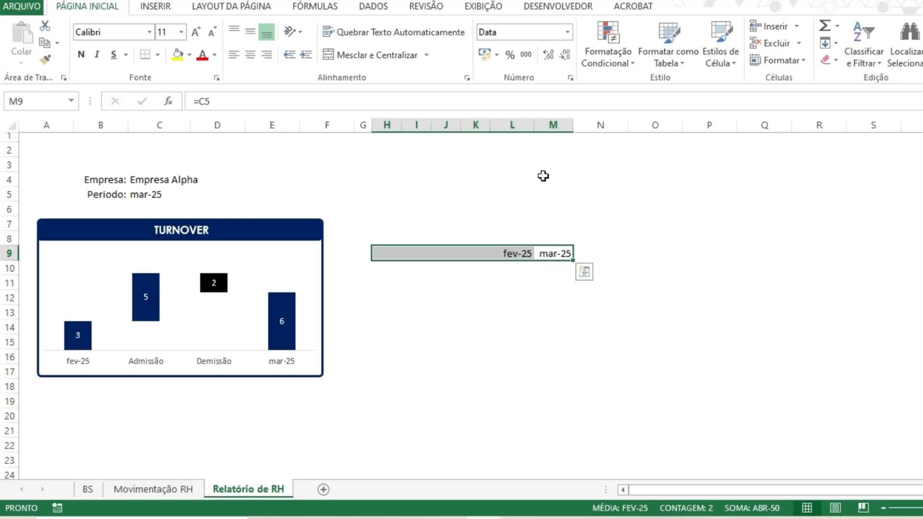
left_click(548, 253)
left_click(483, 254)
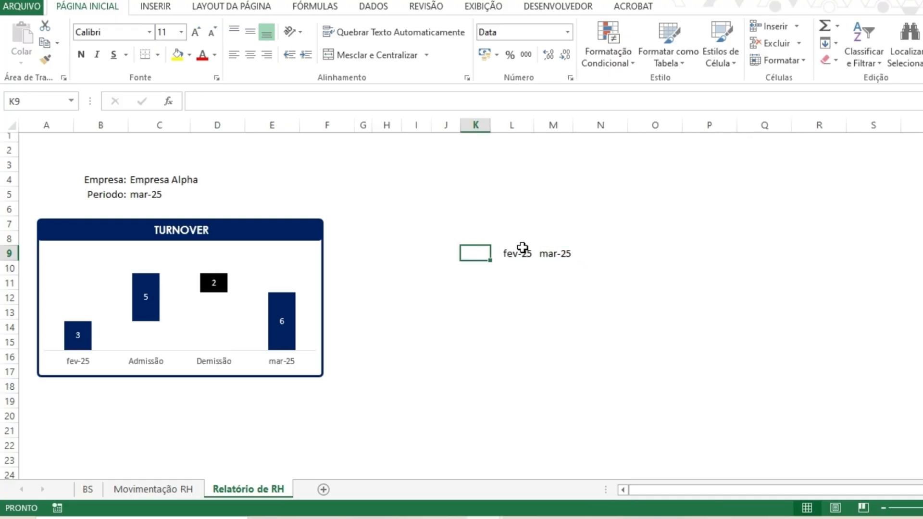
double_click(572, 124)
left_click_drag(548, 126, 512, 126)
left_click_drag(533, 125, 523, 125)
left_click_drag(476, 253, 507, 253)
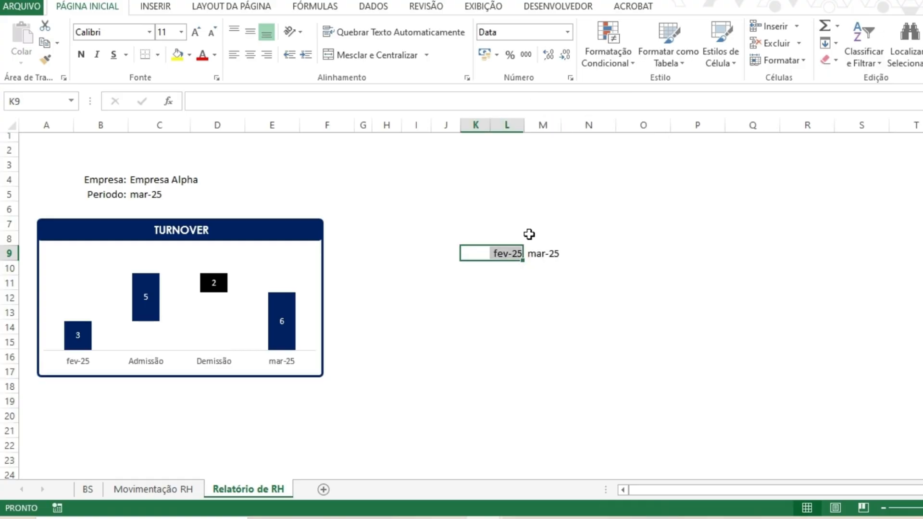
left_click_drag(543, 125, 563, 122)
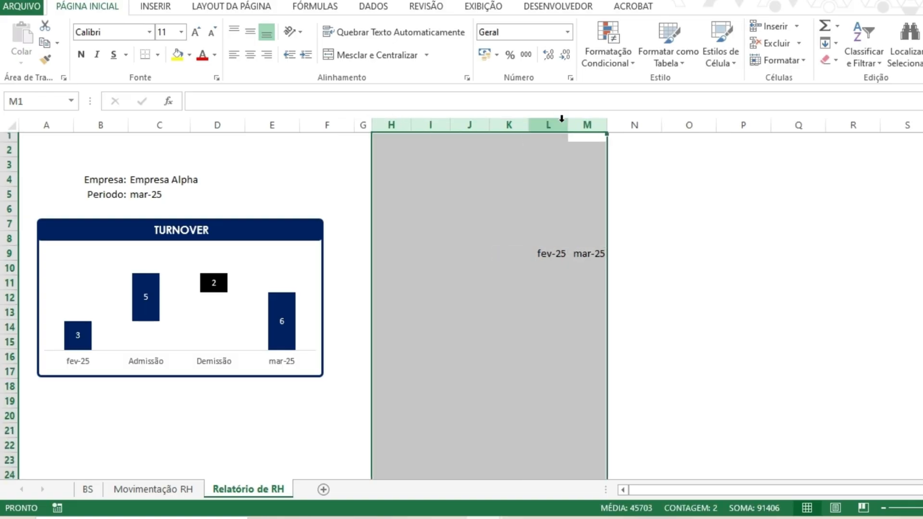
- Make both C5 references in L9's formula absolute as $C$5
left_click(500, 258)
key("Right")
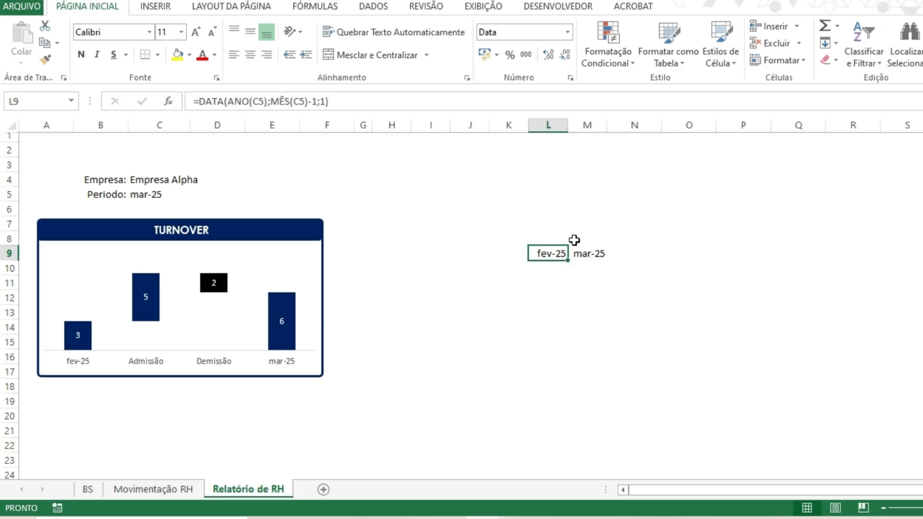
left_click(260, 100)
left_click(260, 99)
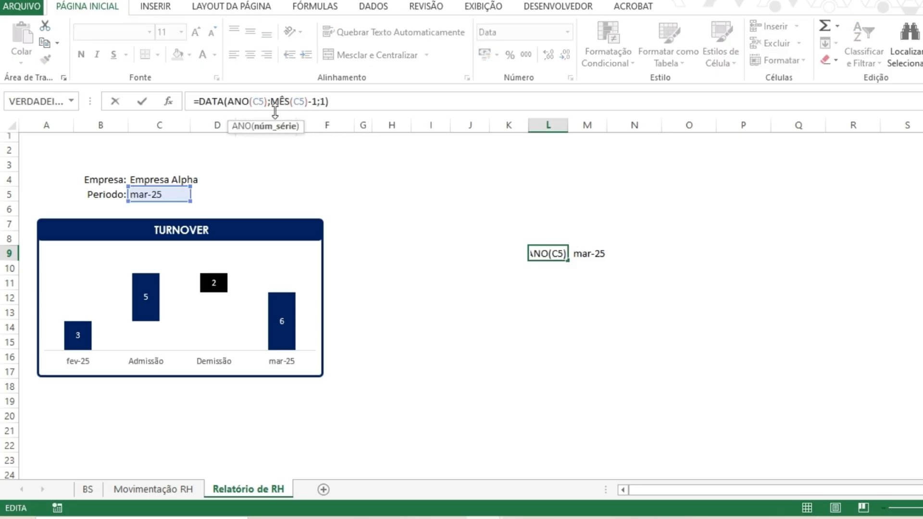
key("F4")
left_click(307, 101)
key("F4")
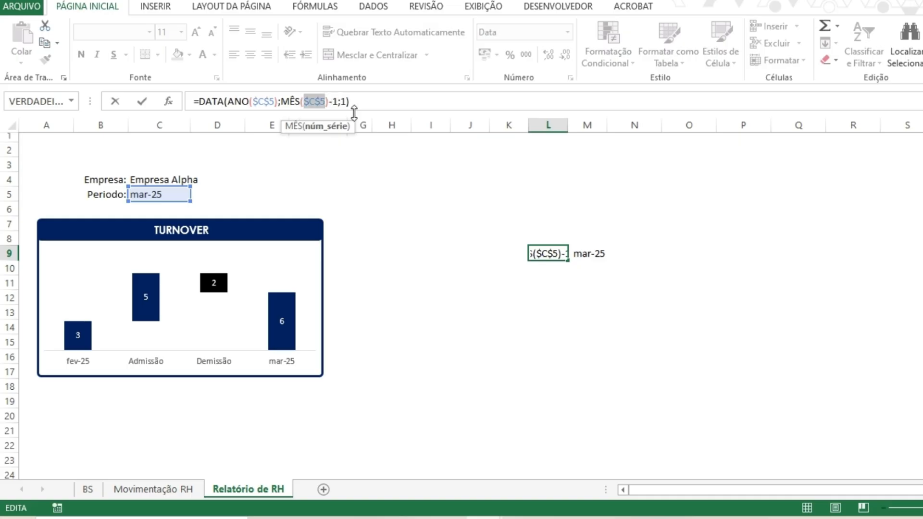
key("Return")
- Copy L9's formula into cells H9 through K9
key("ctrl+c")
key("Left")
key("ctrl+v")
key("Left")
key("ctrl+v")
key("Left")
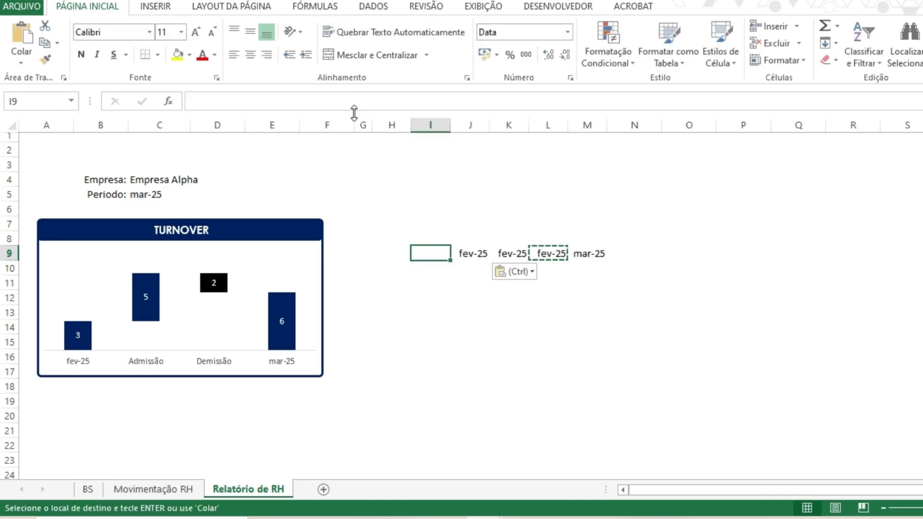
key("ctrl+v")
key("Left")
key("ctrl+v")
key("Right")
key("Right")
key("Right")
key("Right")
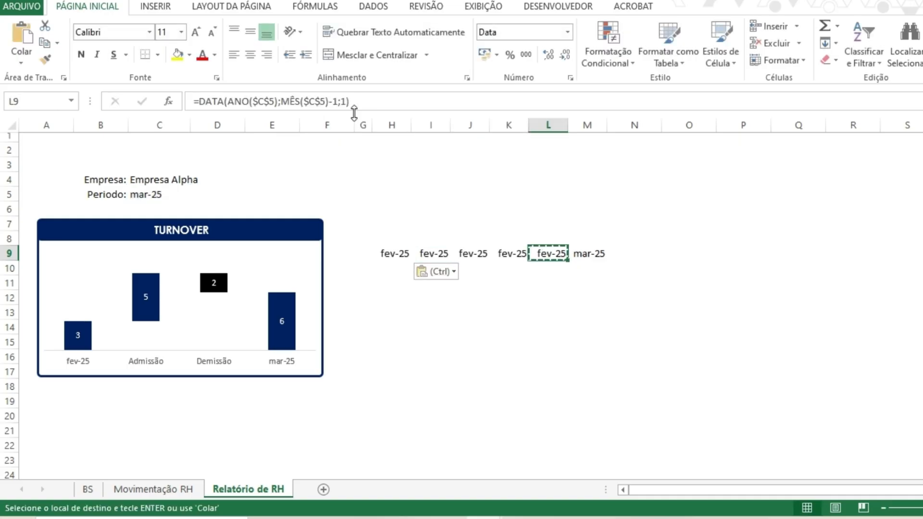
key("Left")
- Change the month offset in the formula to -2 in K9 and -3 in J9
double_click(335, 101)
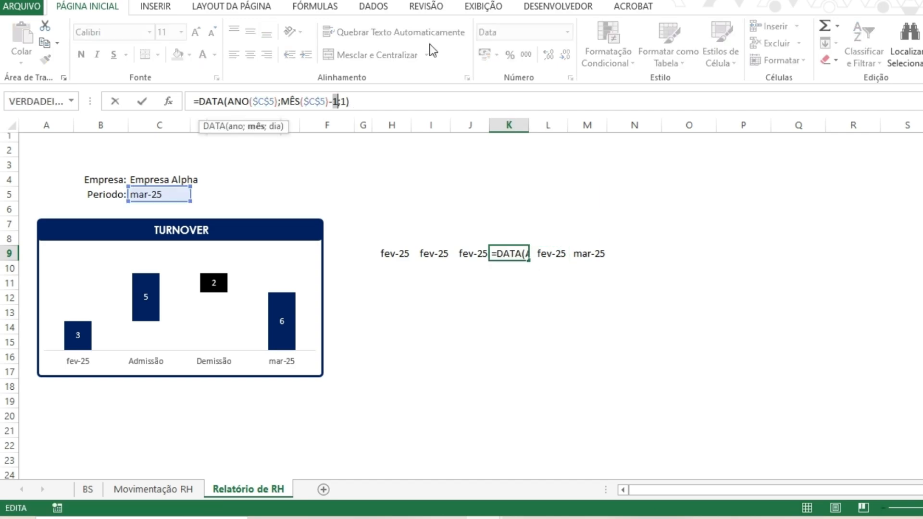
type("2")
key("shift+Tab")
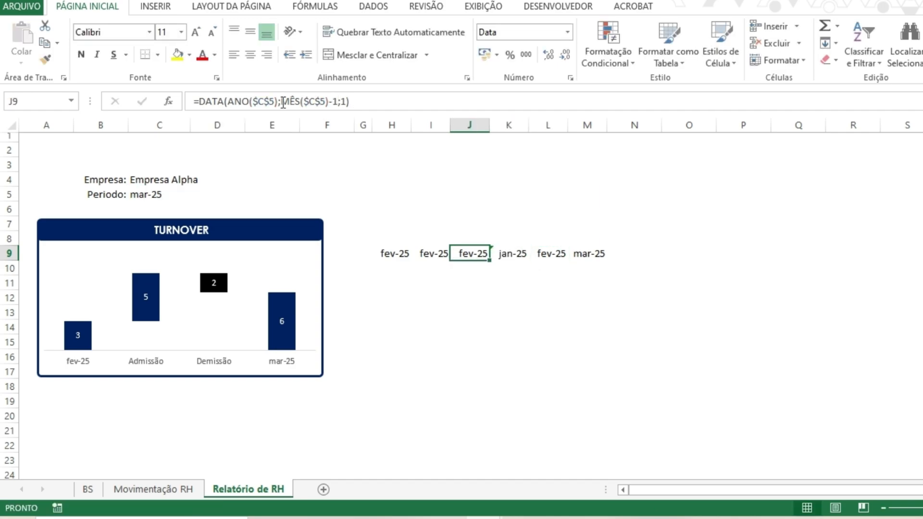
left_click(326, 101)
double_click(335, 101)
type("3")
key("Return")
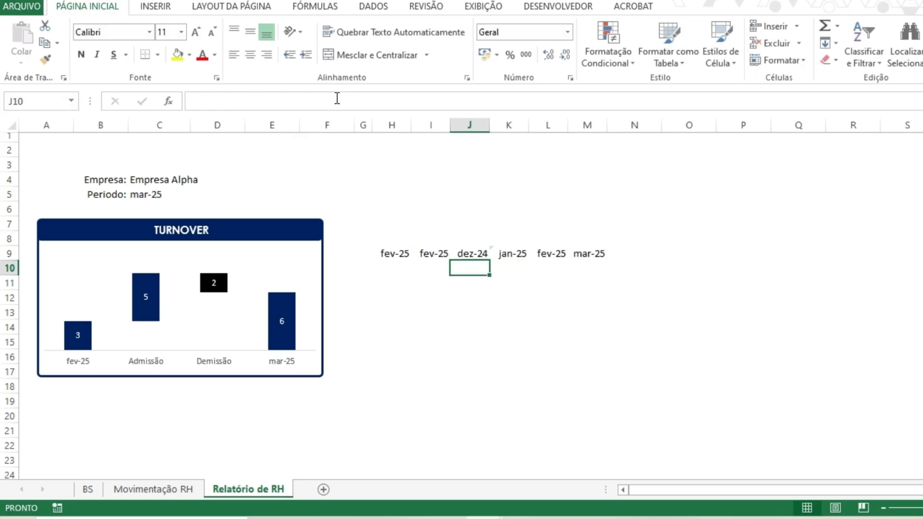
- Change the month offset in the formula to -4 in I9 and -5 in H9
key("Up")
key("Left")
double_click(336, 101)
type("4")
key("Return")
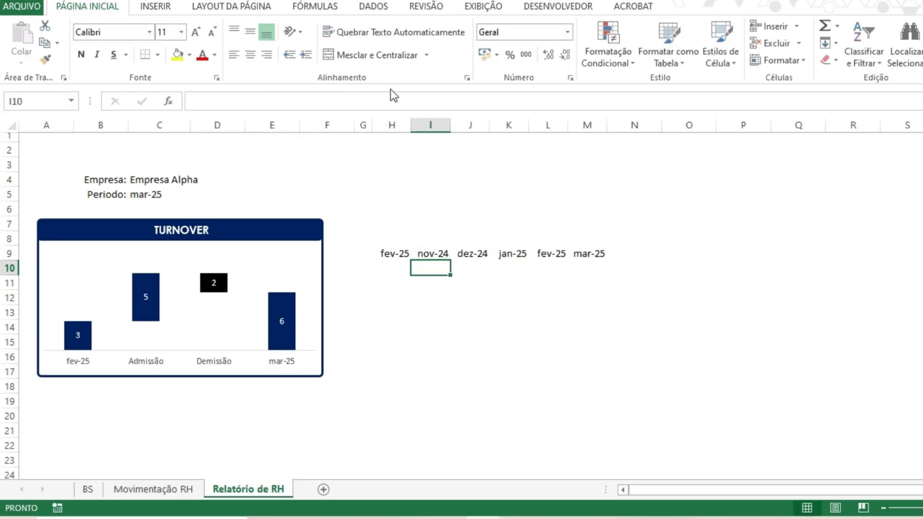
key("Up")
key("Left")
double_click(335, 101)
type("5")
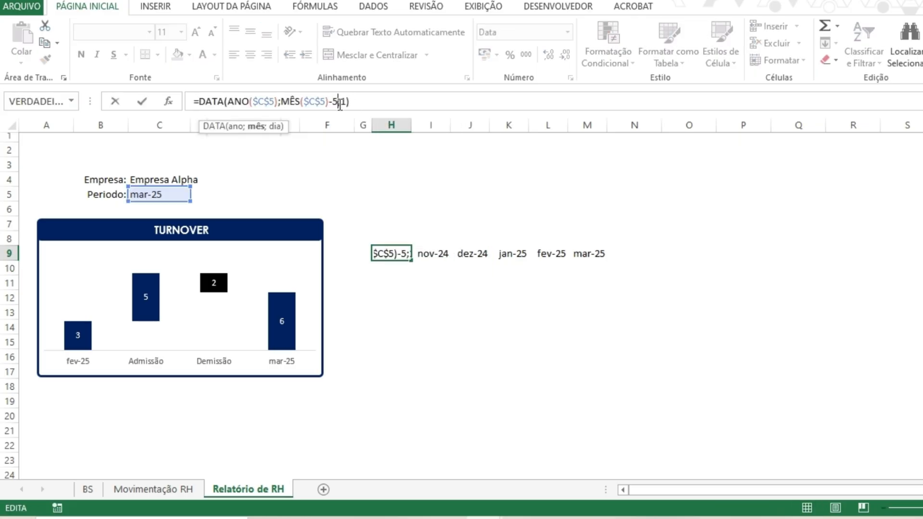
key("Return")
key("Up")
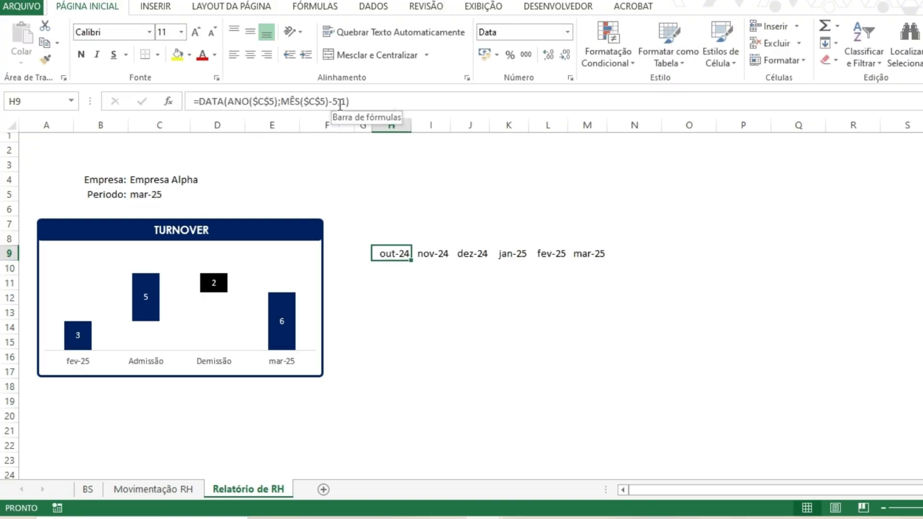
- Bold the month labels in H9 through M9
left_click_drag(589, 251, 395, 255)
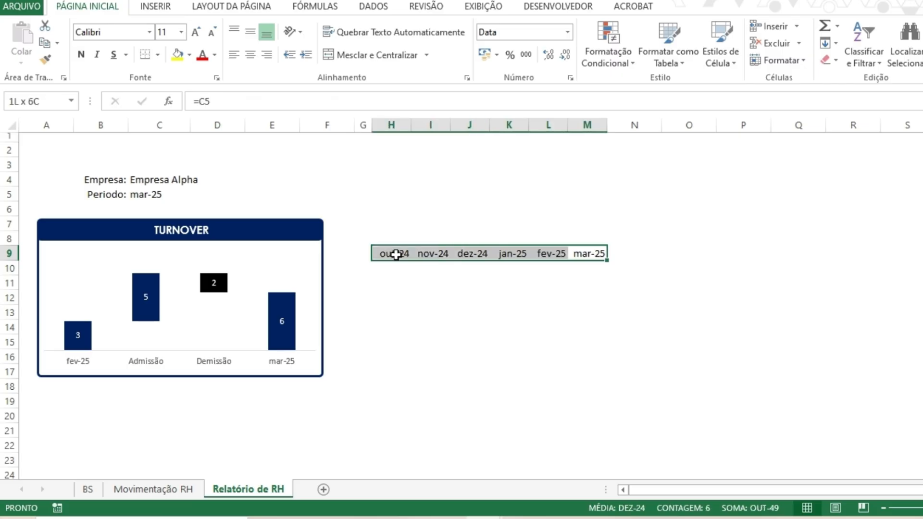
left_click(80, 55)
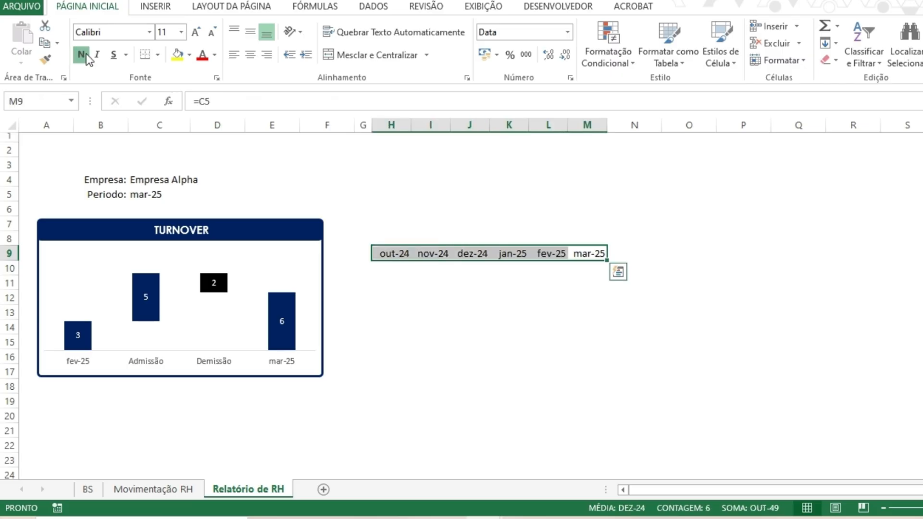
left_click(585, 317)
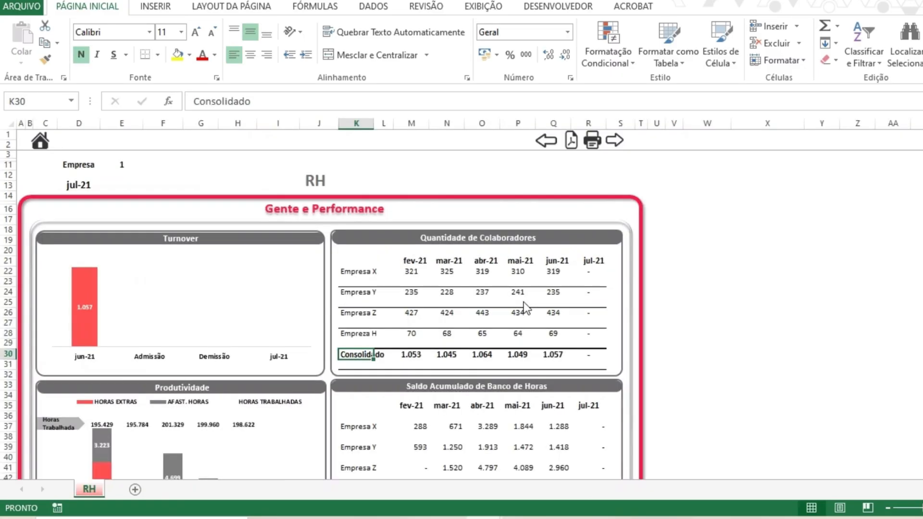
- Examine the month header formulas in the reference RH report workbook
left_click_drag(588, 261, 410, 260)
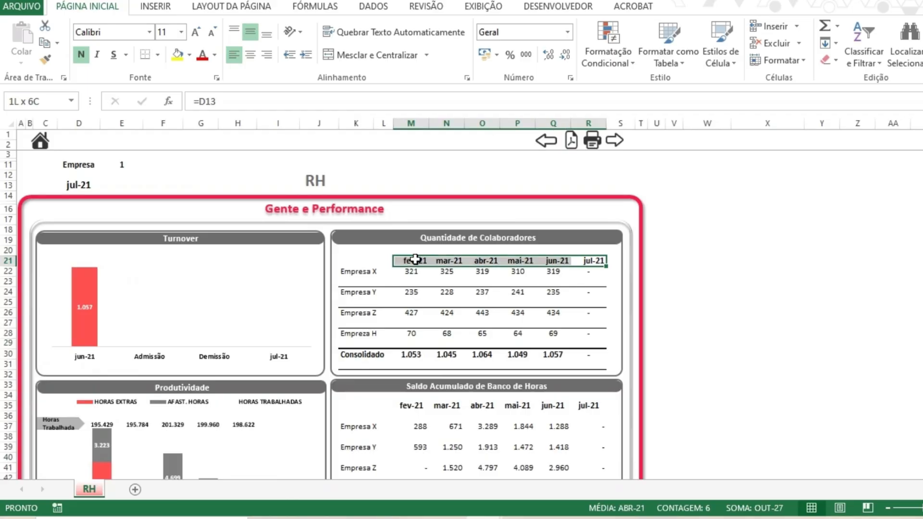
left_click(479, 261)
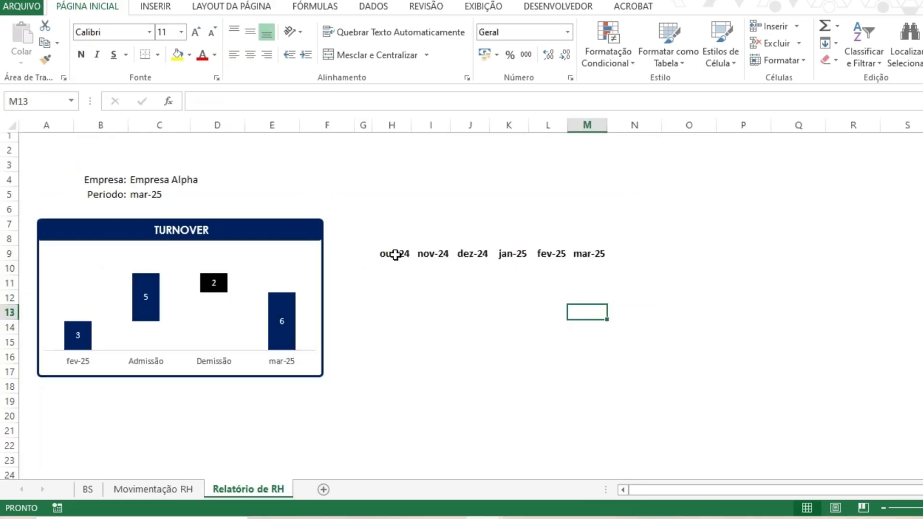
left_click_drag(395, 255, 589, 253)
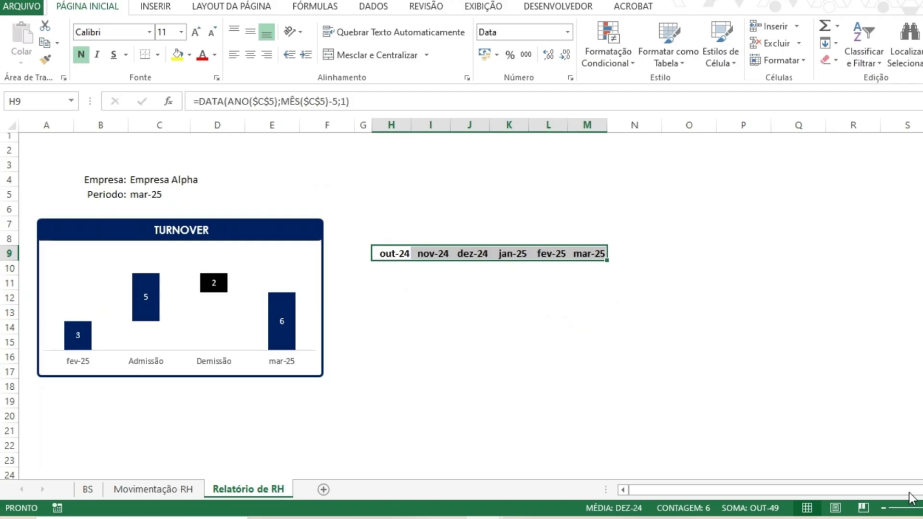
- Widen column G to make room for company labels
left_click(883, 508)
left_click(427, 279)
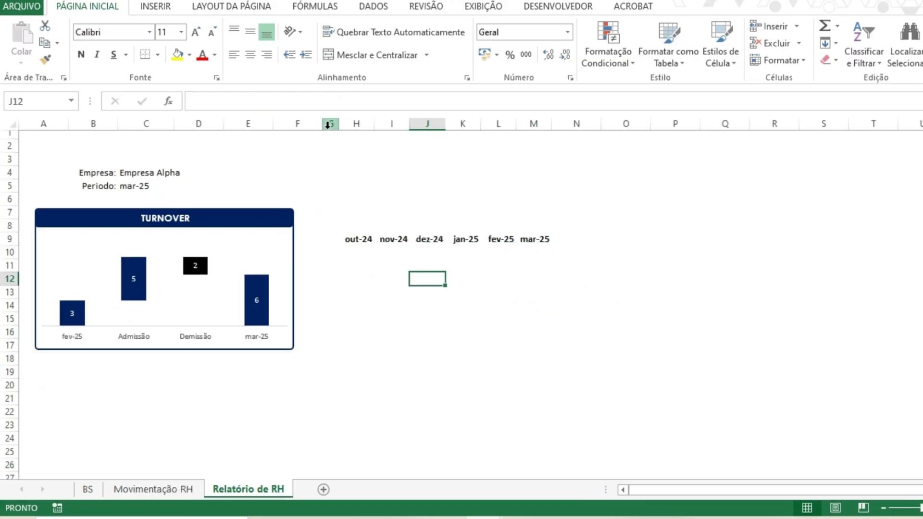
left_click_drag(339, 124, 370, 124)
left_click(358, 253)
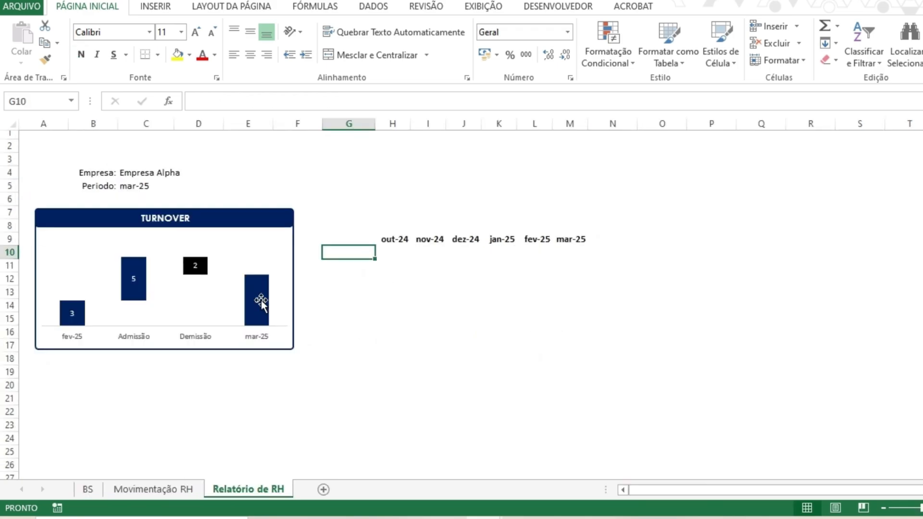
- Review and copy the company names listed on the BS sheet
left_click(87, 489)
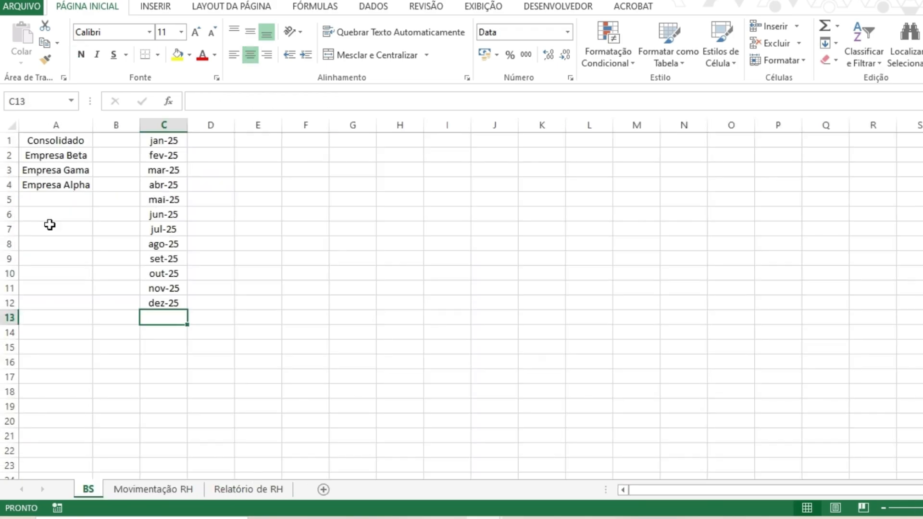
left_click_drag(56, 155, 65, 185)
left_click(70, 158)
left_click(67, 185)
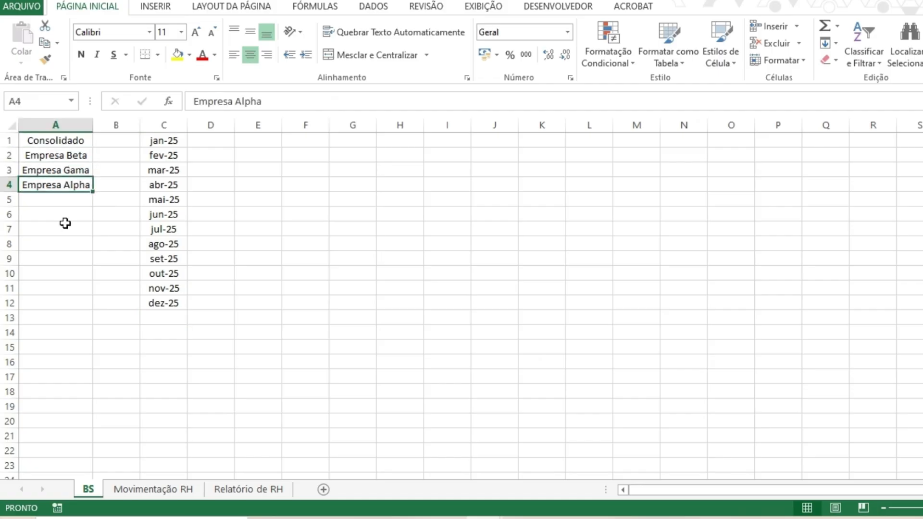
left_click(88, 156)
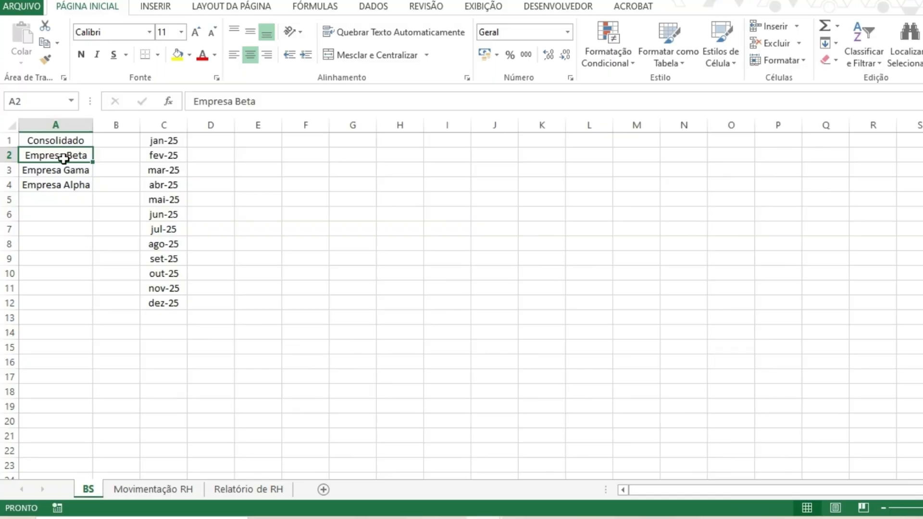
left_click_drag(64, 158, 67, 185)
key("ctrl+c")
- Enter Empresa Beta in G10 and Empresa Alpha in G12 on the report sheet
left_click(235, 489)
left_click(356, 253)
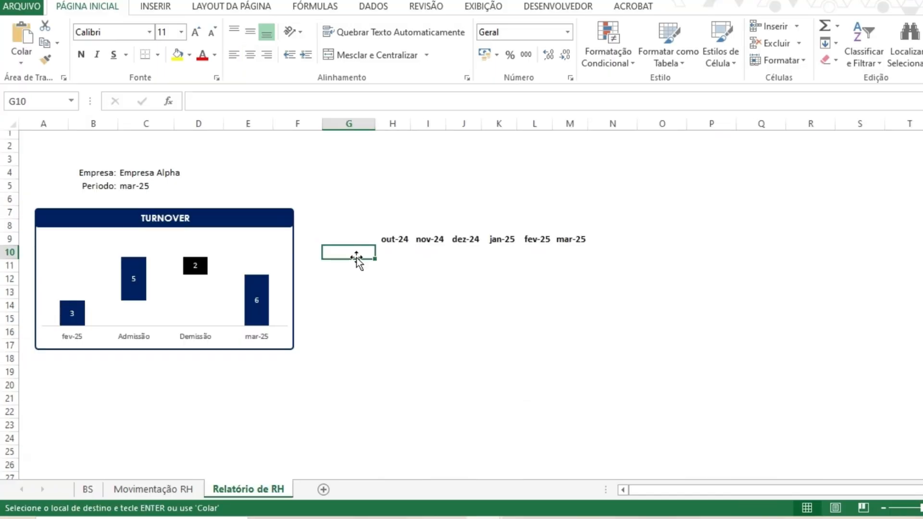
type("eM")
key("BackSpace")
key("BackSpace")
type("Em")
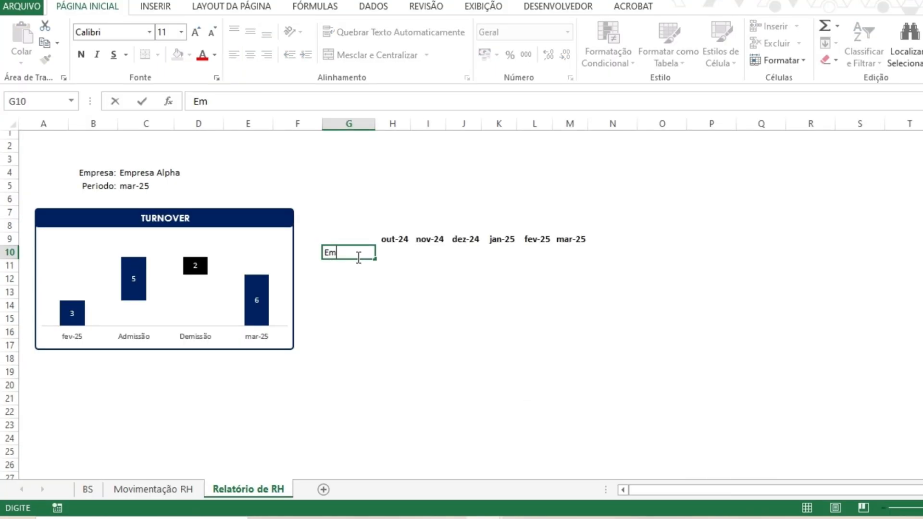
type("presa Beta")
key("Return")
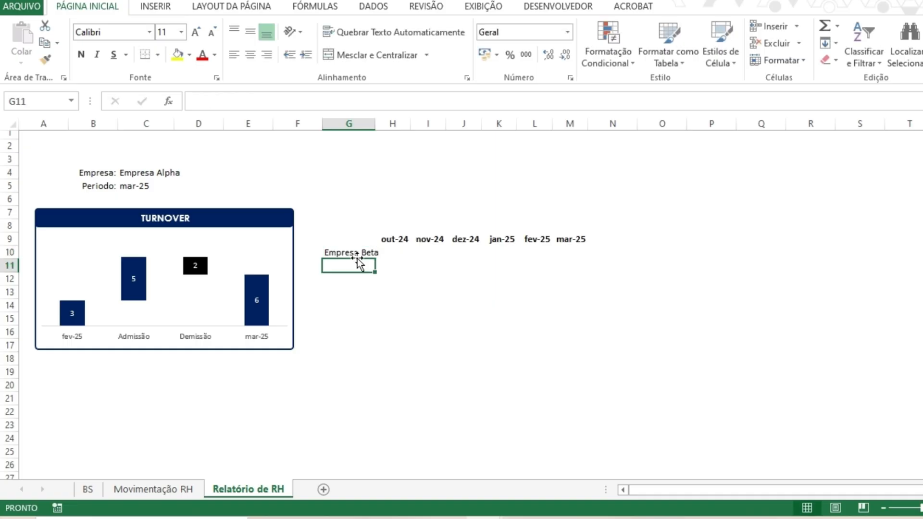
key("Return")
type("Empresa Alpha")
key("Return")
key("Return")
- Enter Empresa Gama in G14 and Consolidado in G16
type("Empresa")
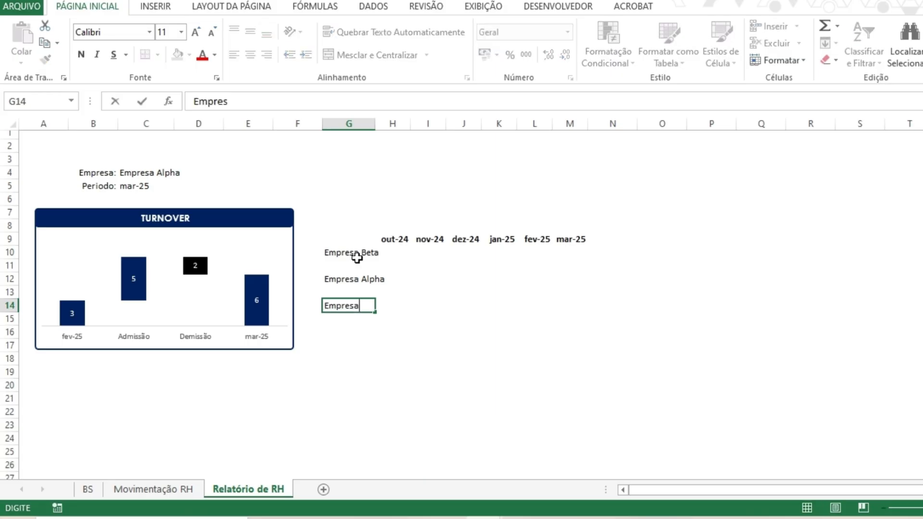
type(" Gama")
key("Return")
key("Return")
type("Consolidi")
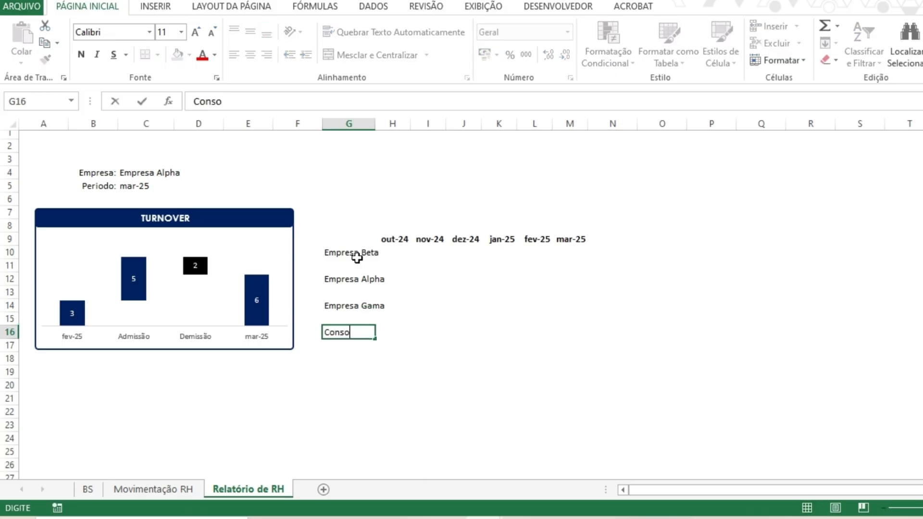
key("BackSpace")
type("ado")
key("Return")
- Widen column G and bold the company labels in G10 through G16
left_click(150, 172)
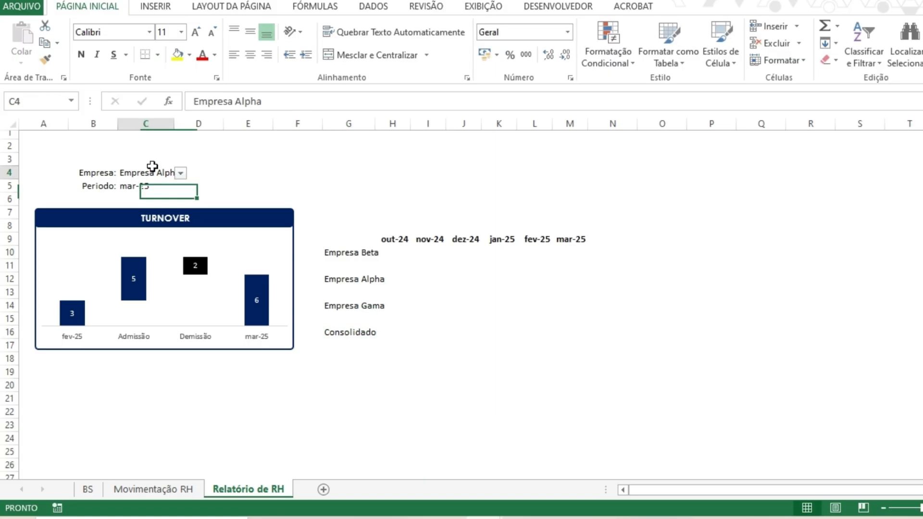
left_click(181, 173)
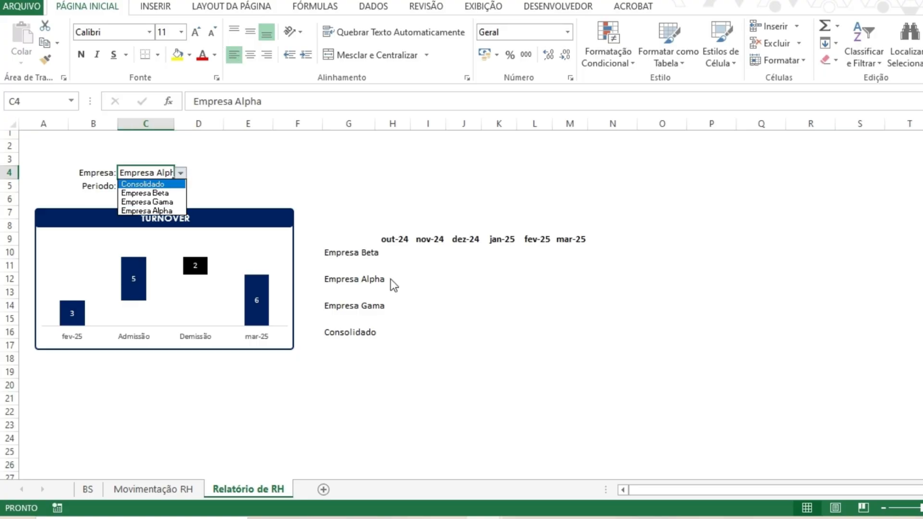
left_click(353, 252)
left_click_drag(378, 124, 388, 127)
left_click(415, 236)
left_click_drag(351, 253, 351, 332)
left_click(81, 54)
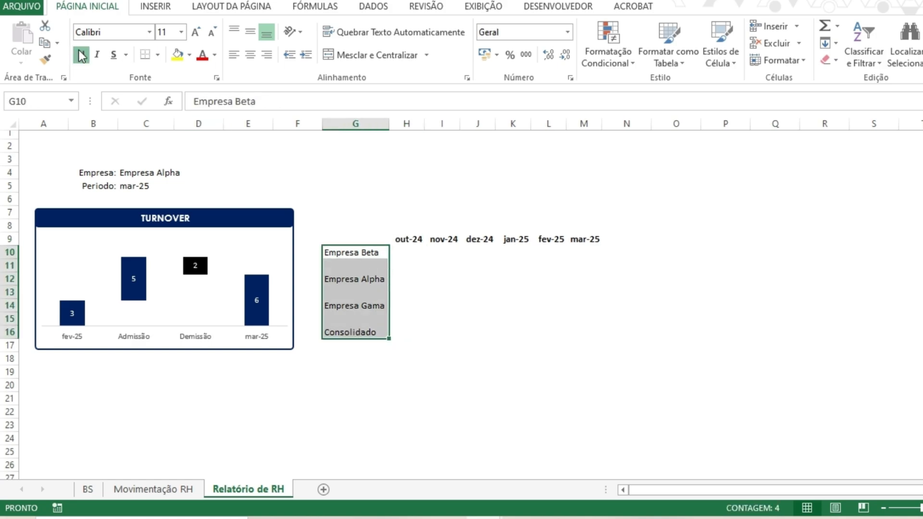
left_click(477, 305)
- Reduce the heights of the spacer rows 11, 13 and 15 between the company labels
left_click(8, 259)
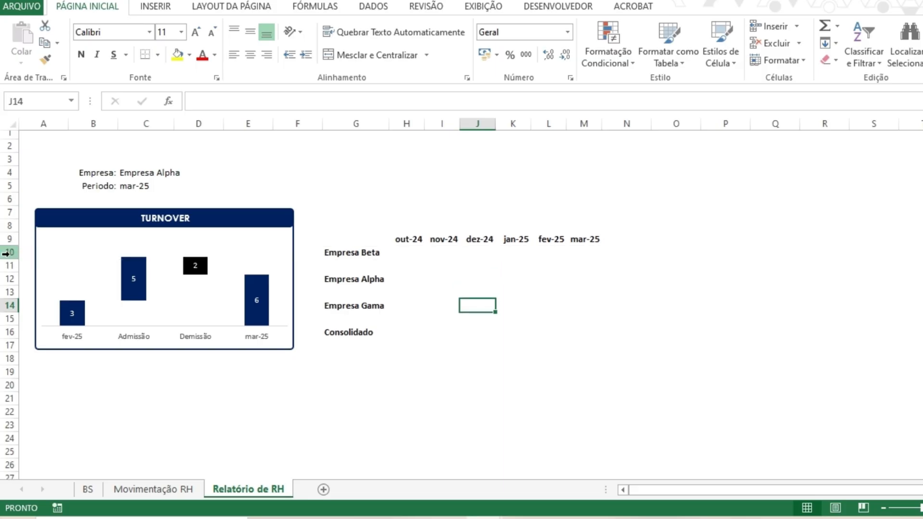
left_click(7, 253)
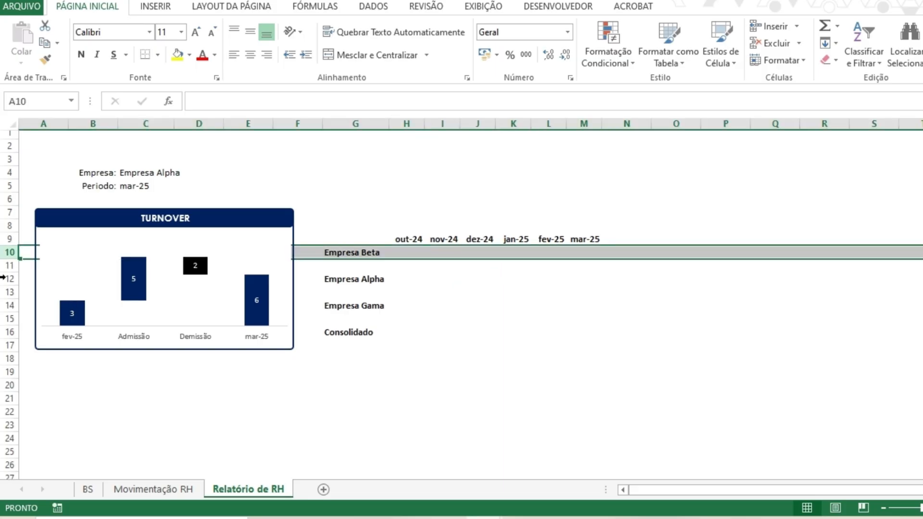
left_click(9, 291)
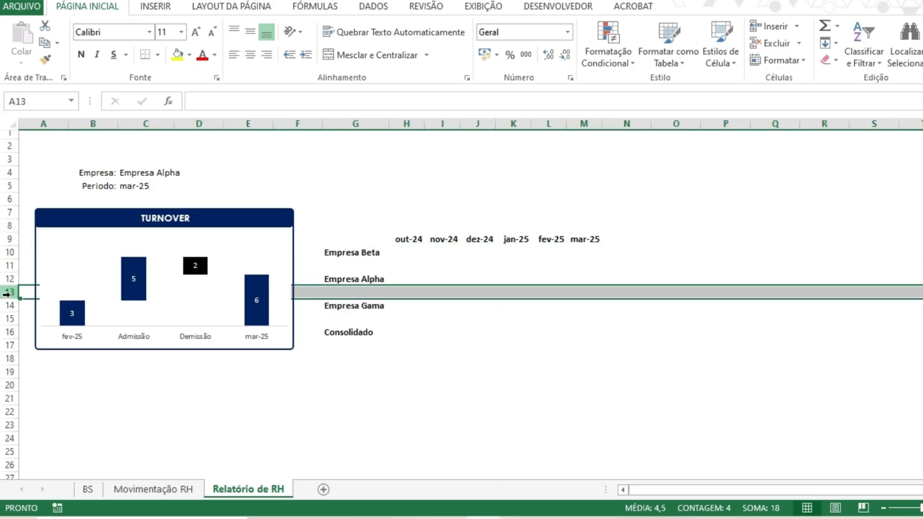
left_click(11, 265)
left_click_drag(11, 272, 7, 292)
left_click(8, 268)
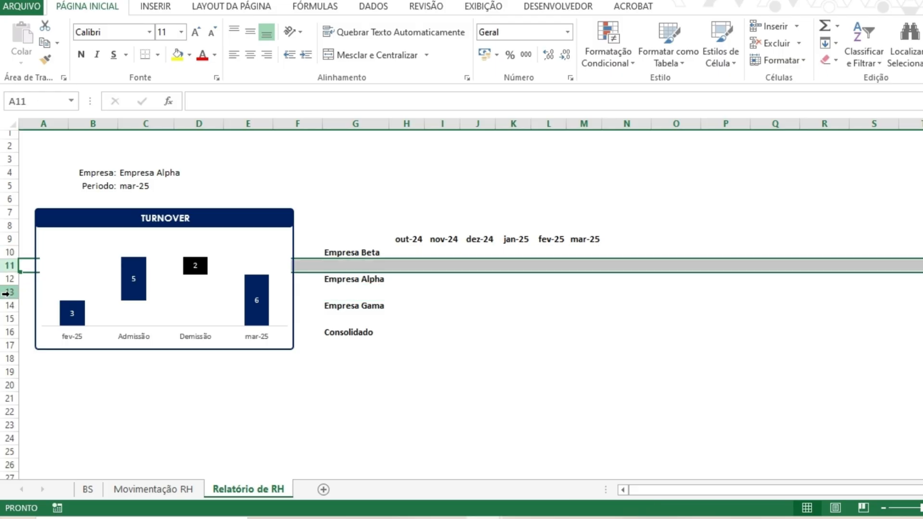
left_click(7, 293, "ctrl")
left_click(5, 319, "ctrl")
left_click_drag(10, 325, 10, 322)
- Narrow column H to a thin gap between the labels and the month headers
left_click(442, 288)
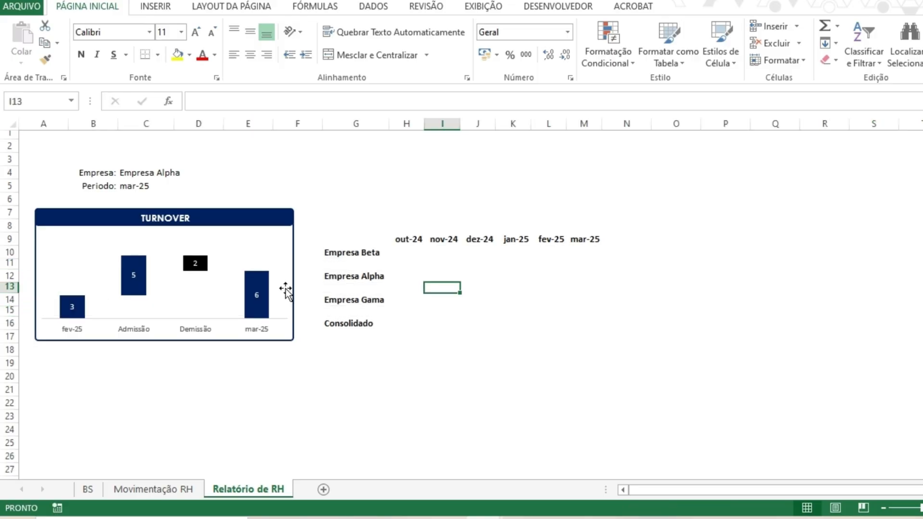
left_click(399, 256)
left_click(430, 270)
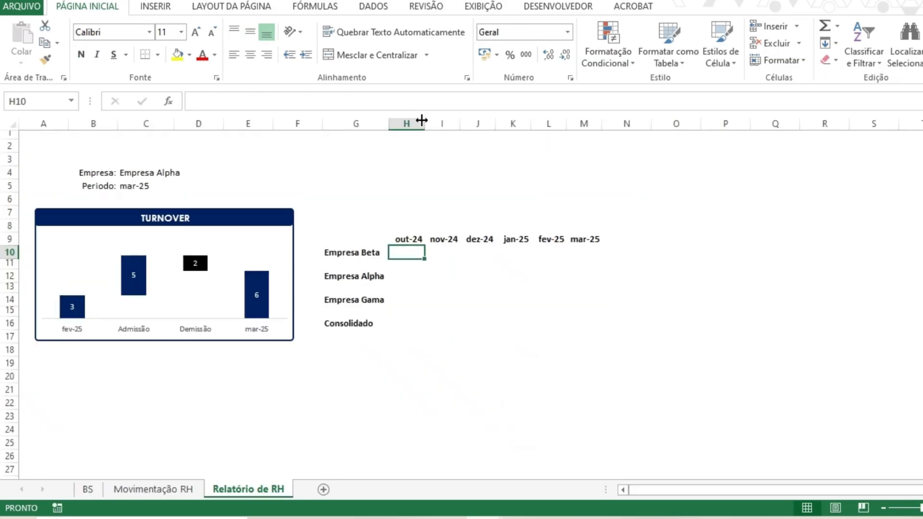
right_click(411, 124)
left_click(445, 249)
left_click_drag(457, 124, 409, 123)
left_click(439, 252)
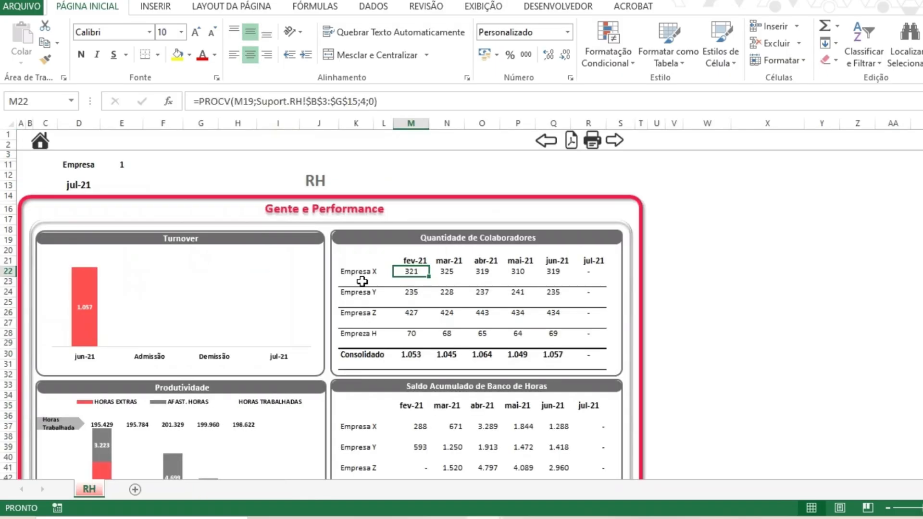
- Compare with the reference layout and add bottom borders across G11:N11 and G13:N13
left_click(355, 291)
left_click(591, 288)
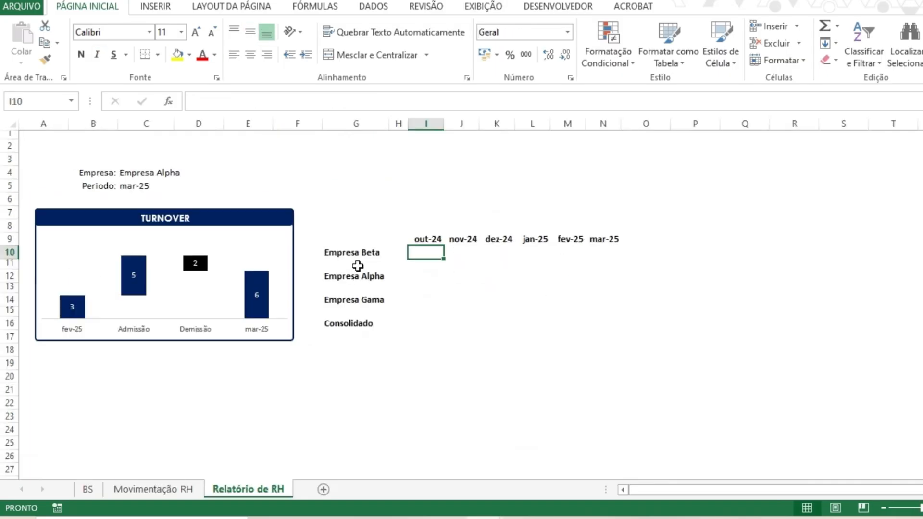
left_click(356, 262)
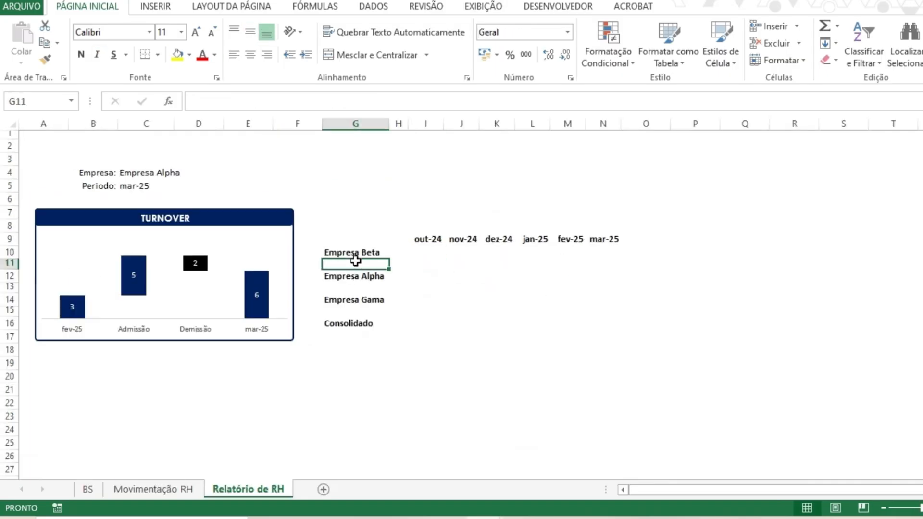
left_click_drag(355, 261, 595, 261)
left_click(81, 54)
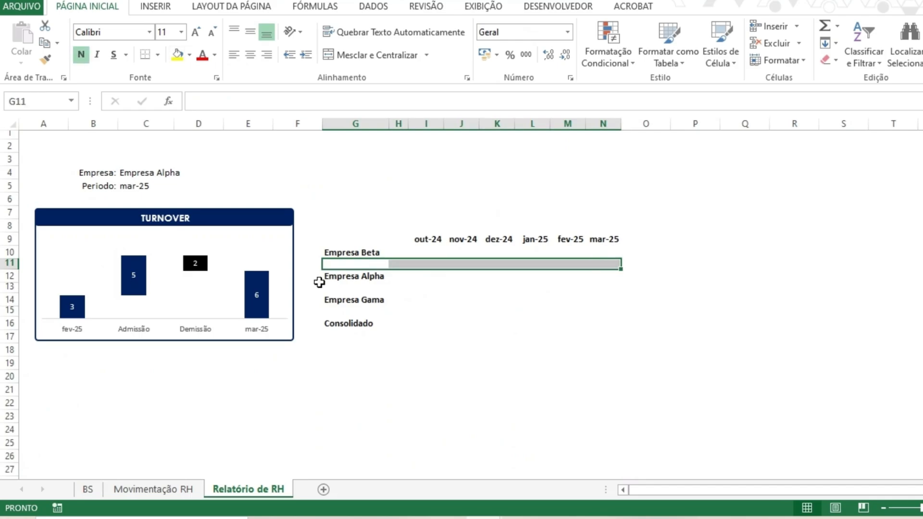
left_click_drag(324, 287, 581, 274)
left_click_drag(355, 311, 611, 310)
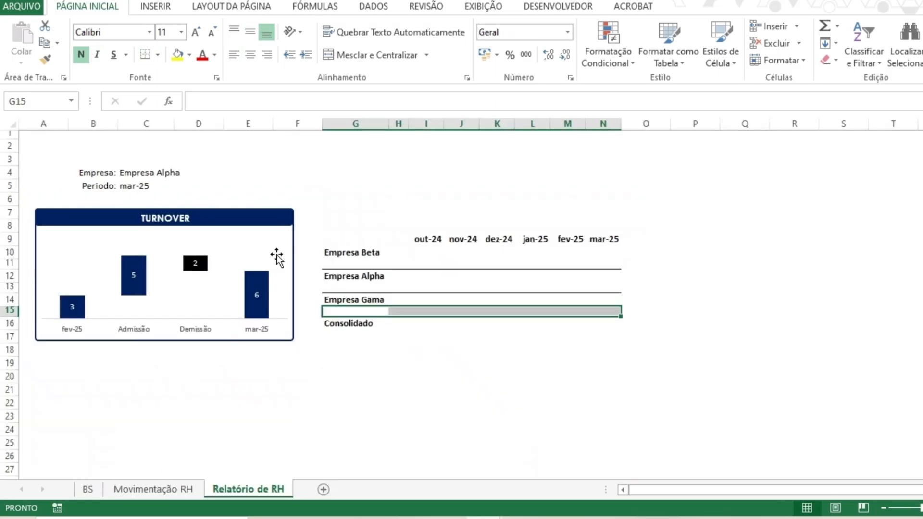
- Draw a thick bottom border across G15:N15 above the Consolidado row
left_click(157, 55)
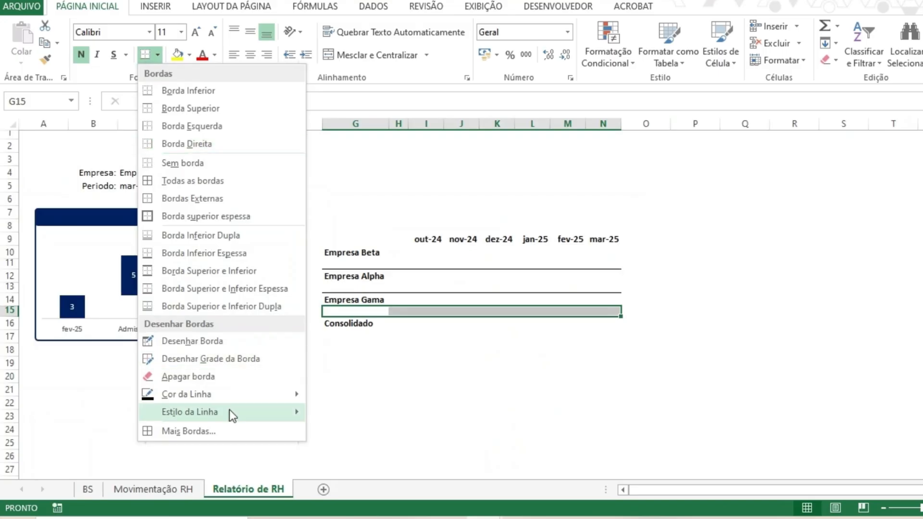
mouse_move(229, 410)
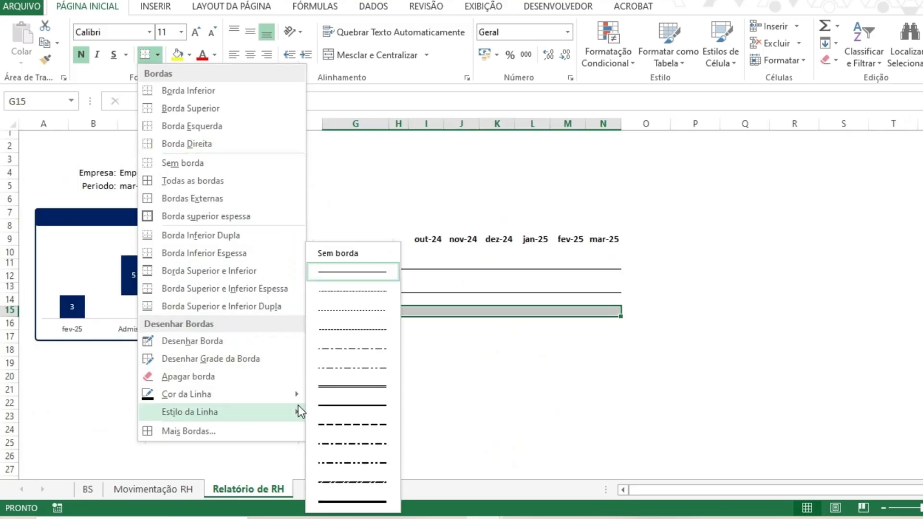
left_click(347, 501)
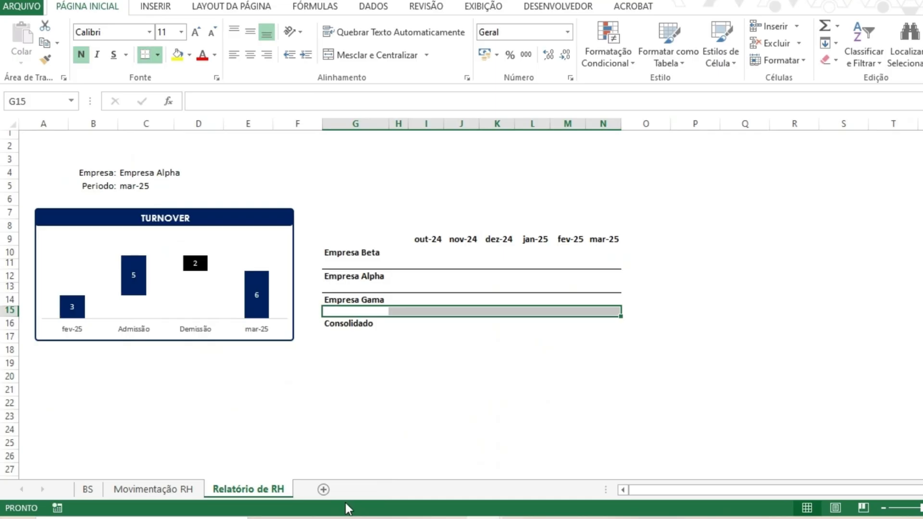
left_click_drag(323, 316, 599, 305)
key("Escape")
left_click(456, 350)
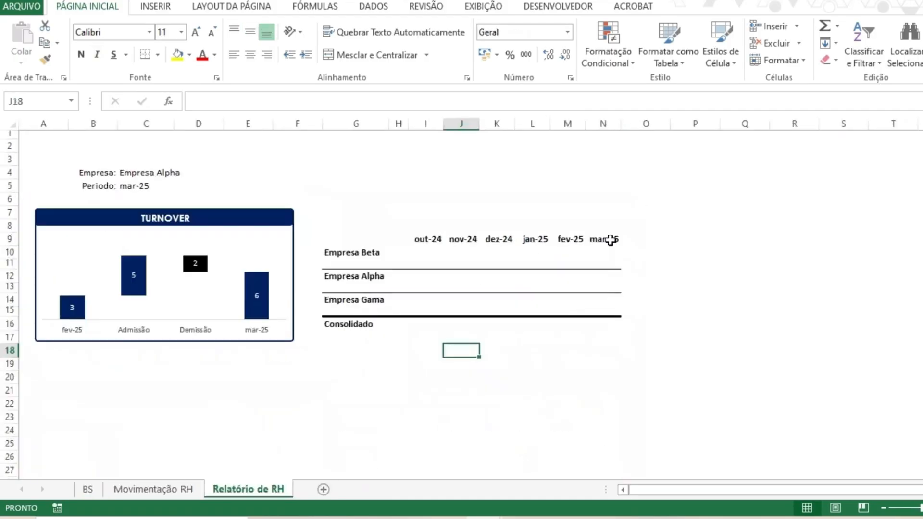
- Decrease the font size of the company labels in G10 through G16
left_click_drag(610, 240, 427, 239)
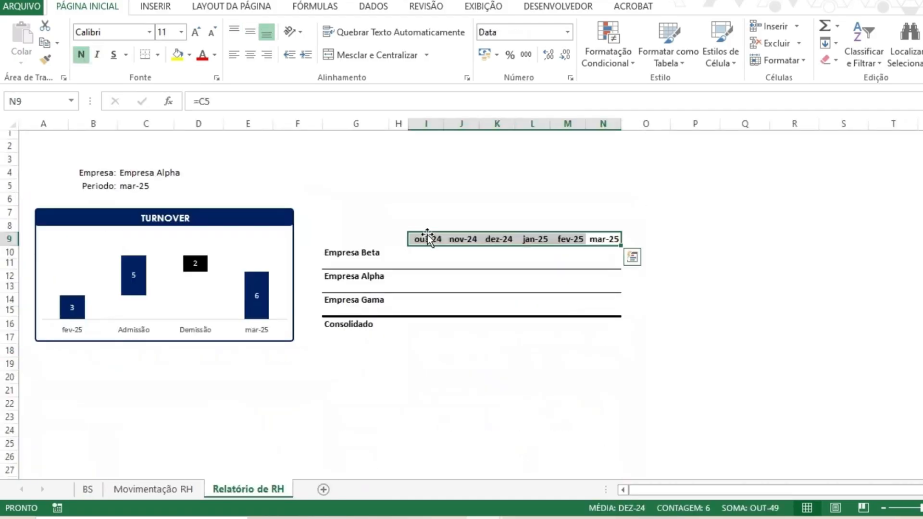
left_click(921, 508)
key("Tab")
type("85")
key("Return")
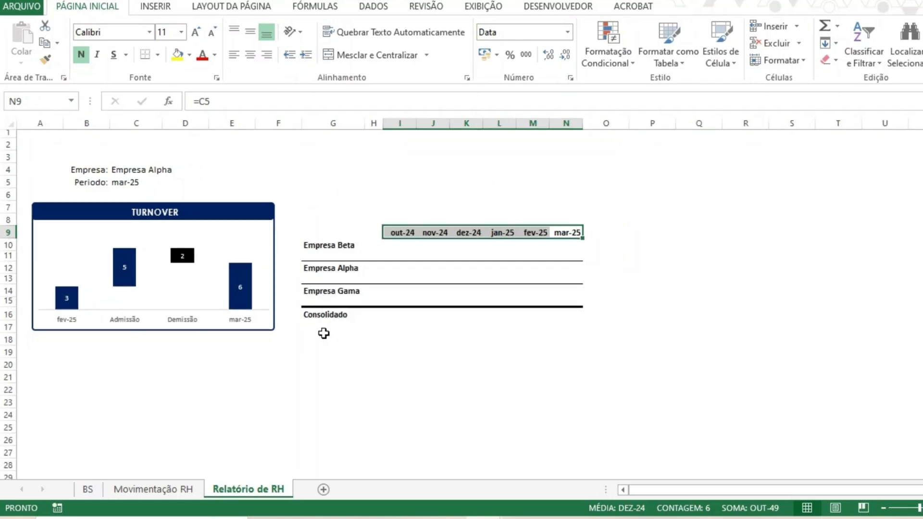
left_click(466, 326)
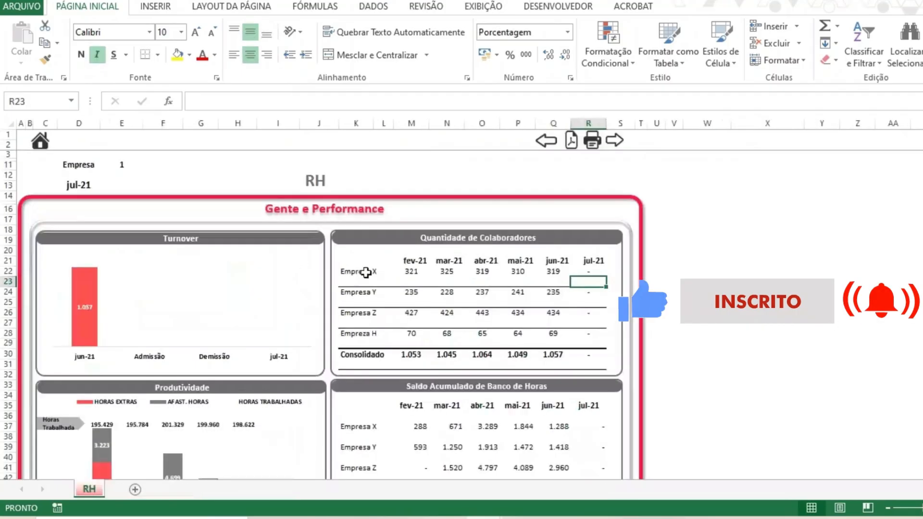
left_click(366, 272)
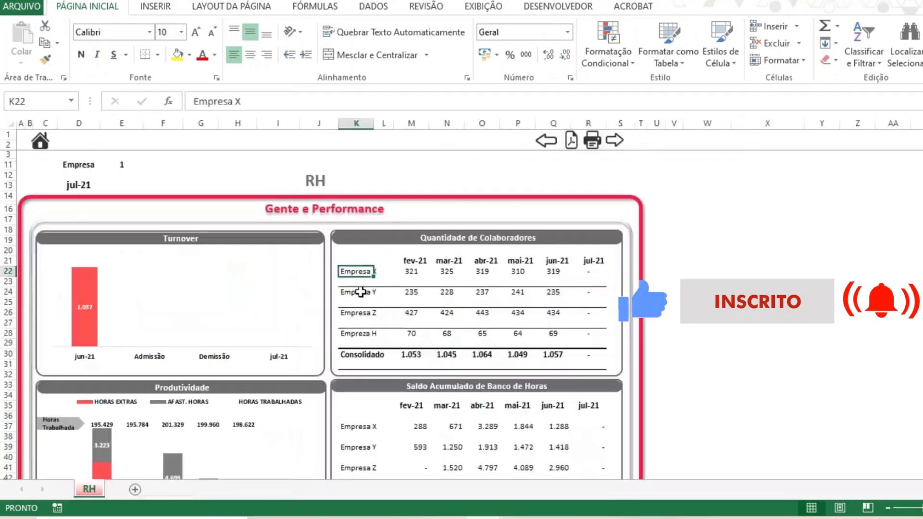
left_click(358, 313)
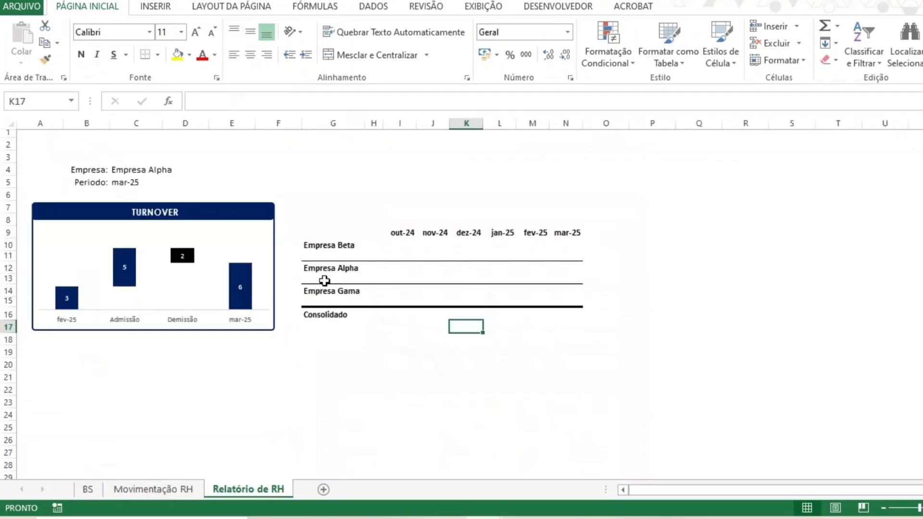
left_click(323, 244)
left_click_drag(323, 244, 338, 315)
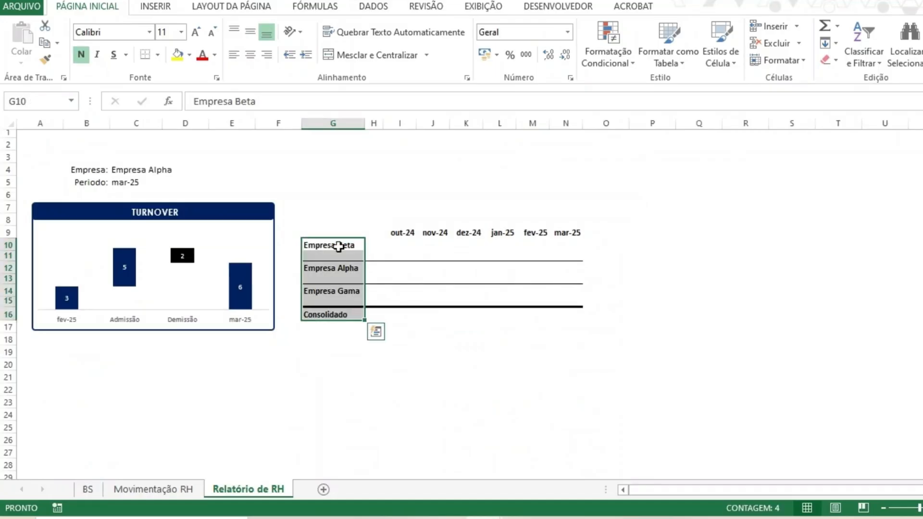
left_click(212, 33)
left_click(433, 327)
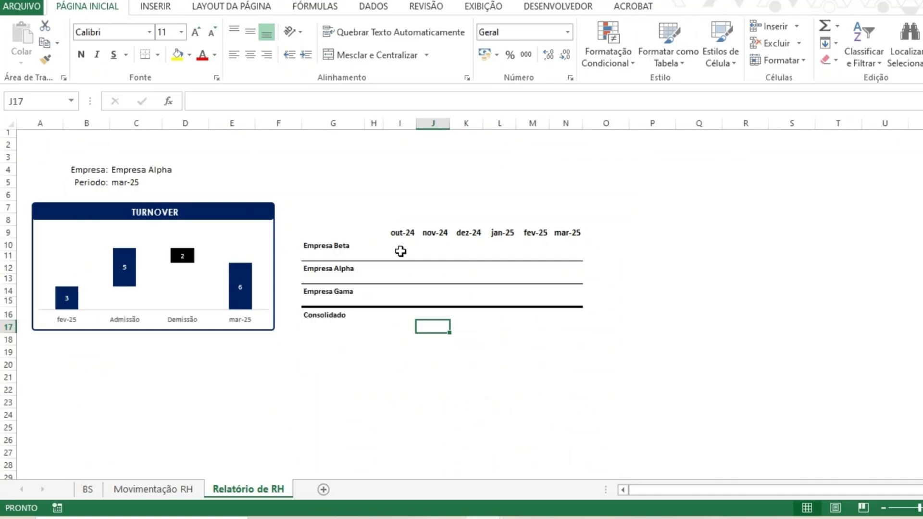
- Narrow column H slightly further
left_click(399, 246)
left_click_drag(367, 124, 360, 124)
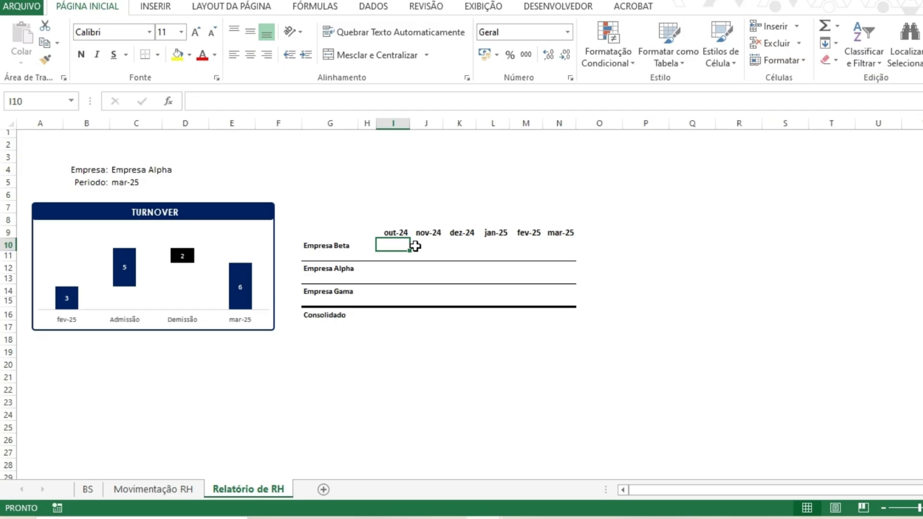
- Examine the date and CONT.SES formulas in cells B12 and B13 of the report sheet
key("Left")
key("Left")
key("Left")
key("Down")
key("Left")
key("Left")
key("Left")
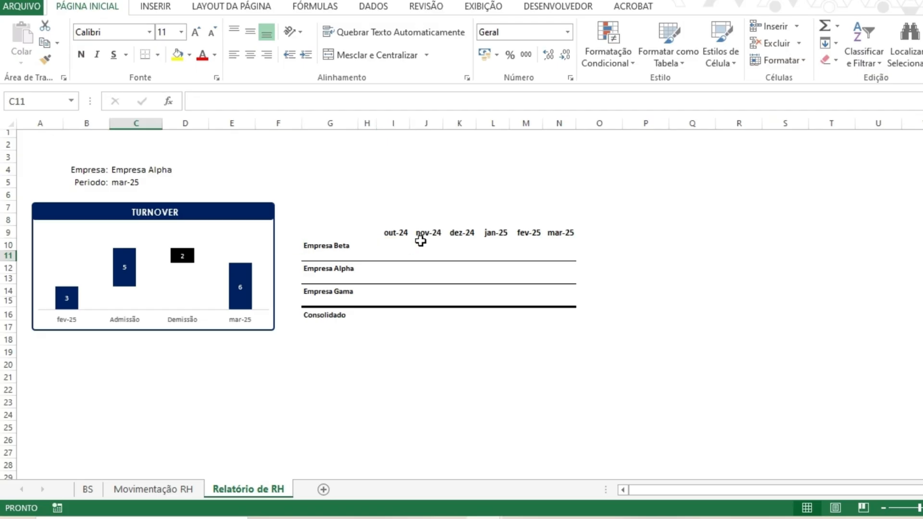
key("Left")
key("Down")
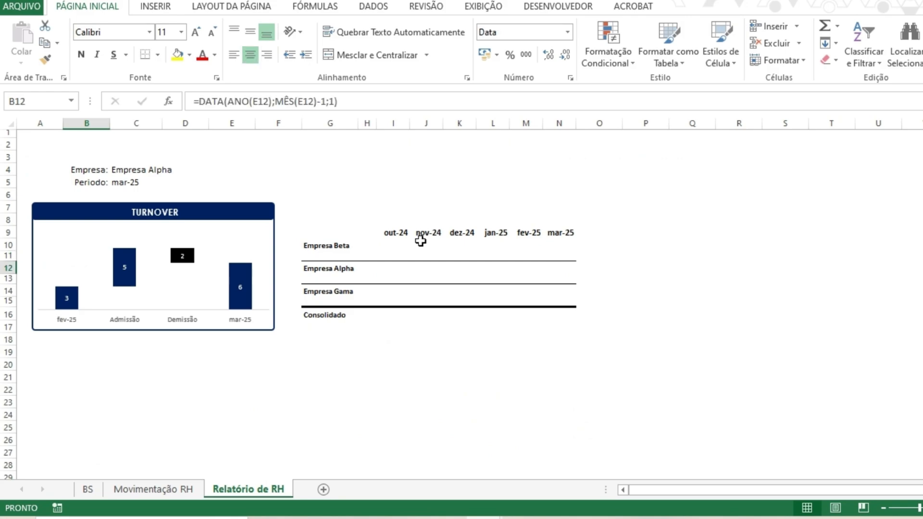
key("Down")
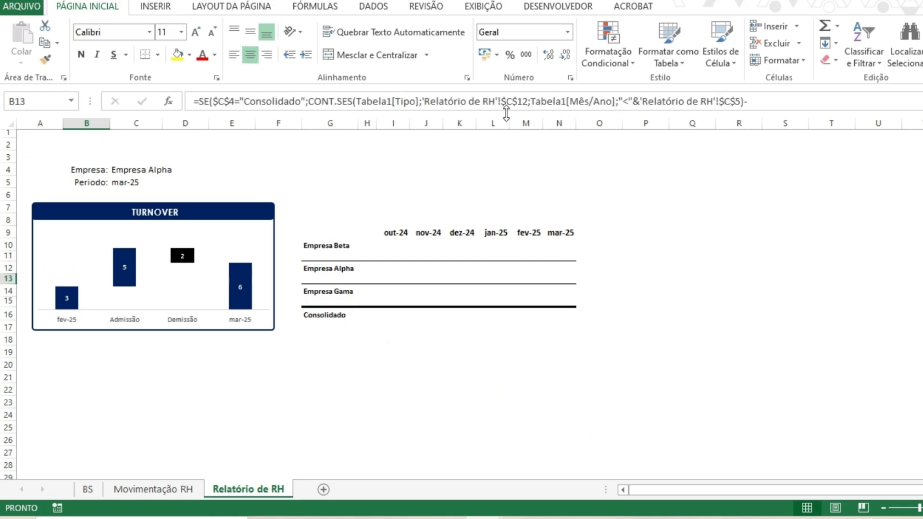
left_click_drag(506, 114, 502, 218)
left_click(837, 161)
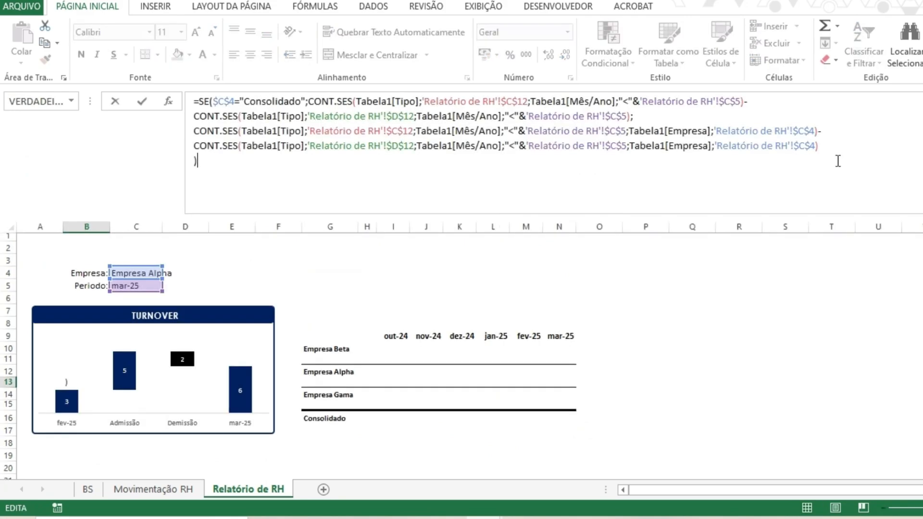
key("Left")
key("Left")
key("ctrl+shift+Home")
key("ctrl+shift+Right")
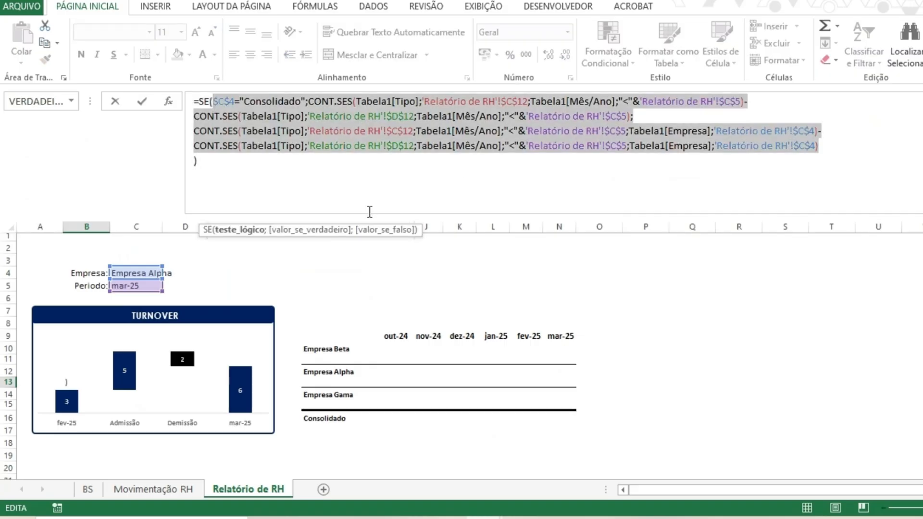
key("Escape")
left_click_drag(373, 217, 379, 114)
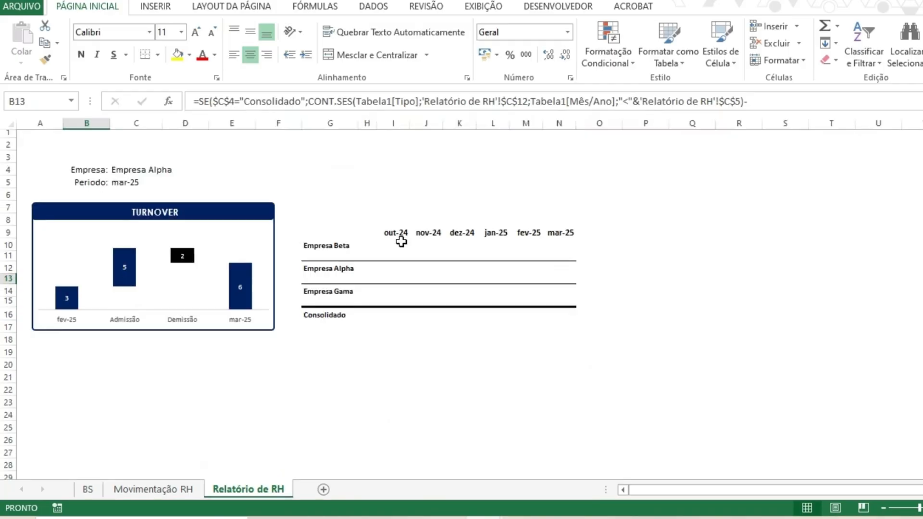
- Enter a SOMA formula in I16 adding I10, I12 and I14 for the Consolidado total
left_click(395, 245)
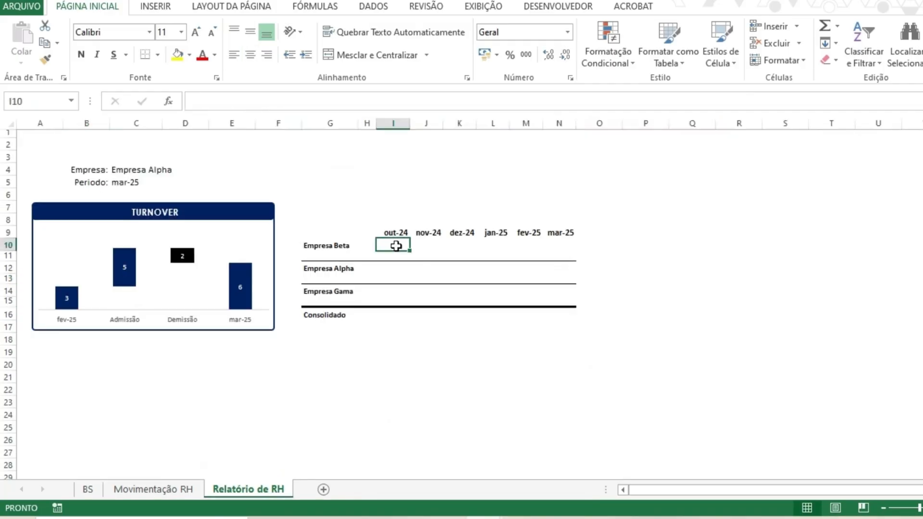
left_click(547, 246)
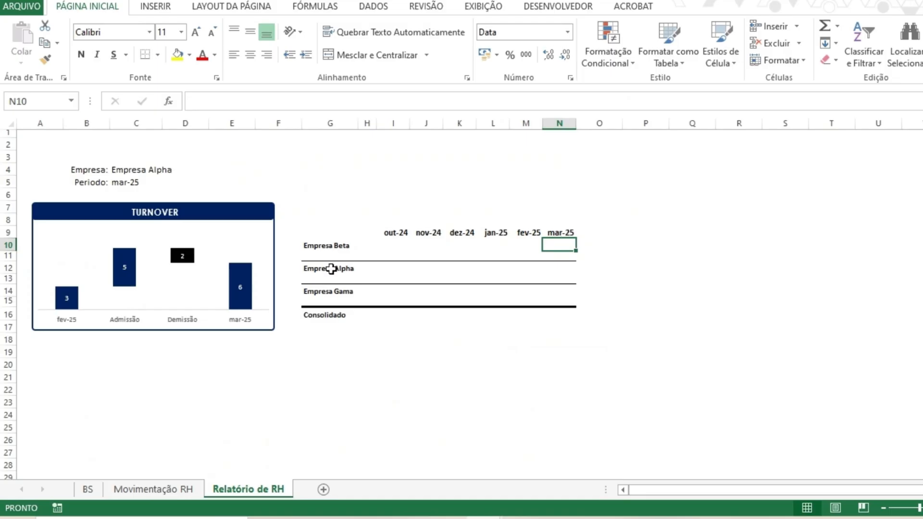
key("ctrl+Left")
left_click(407, 317)
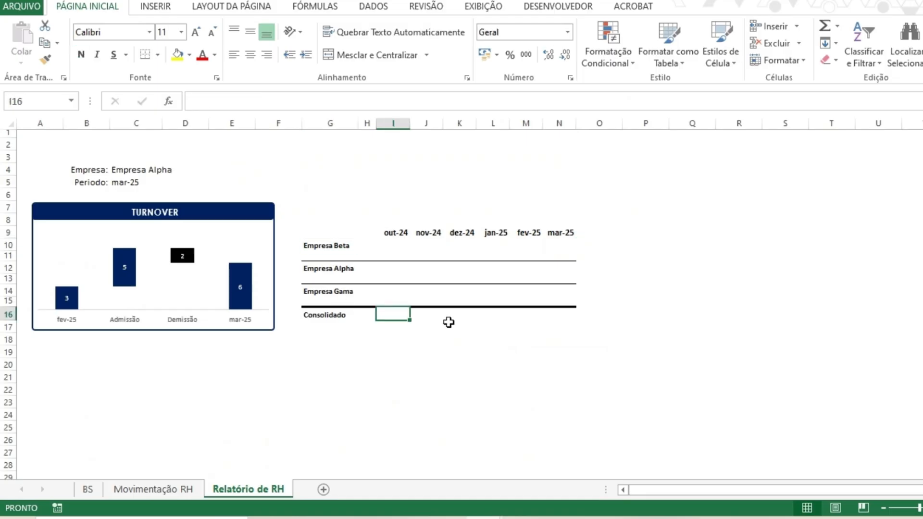
type("=")
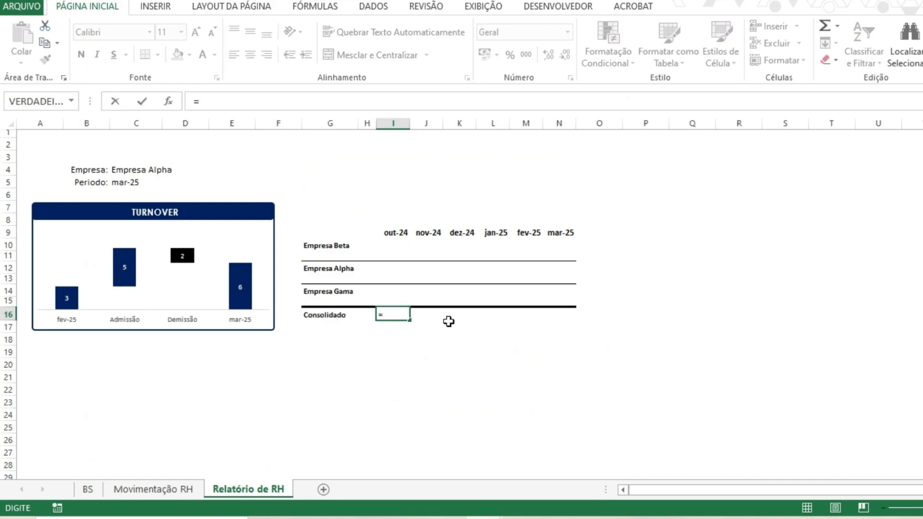
type("soma(")
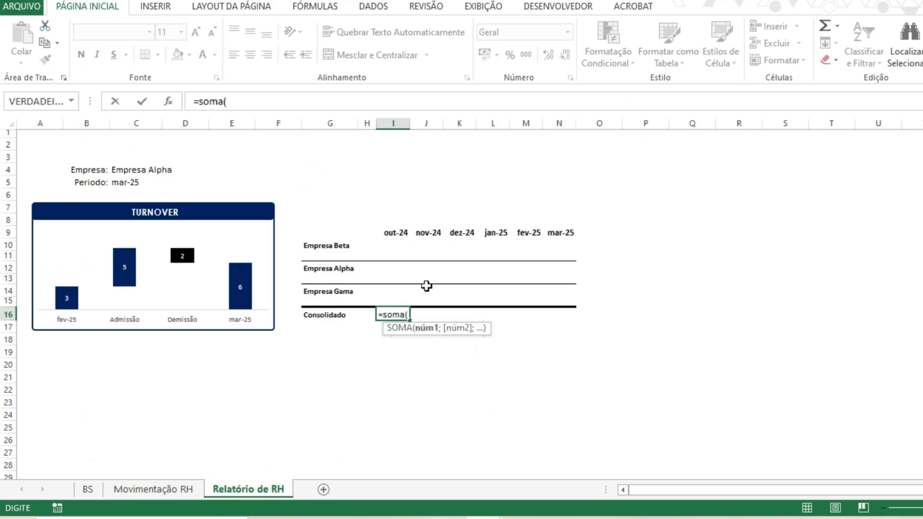
left_click(393, 246)
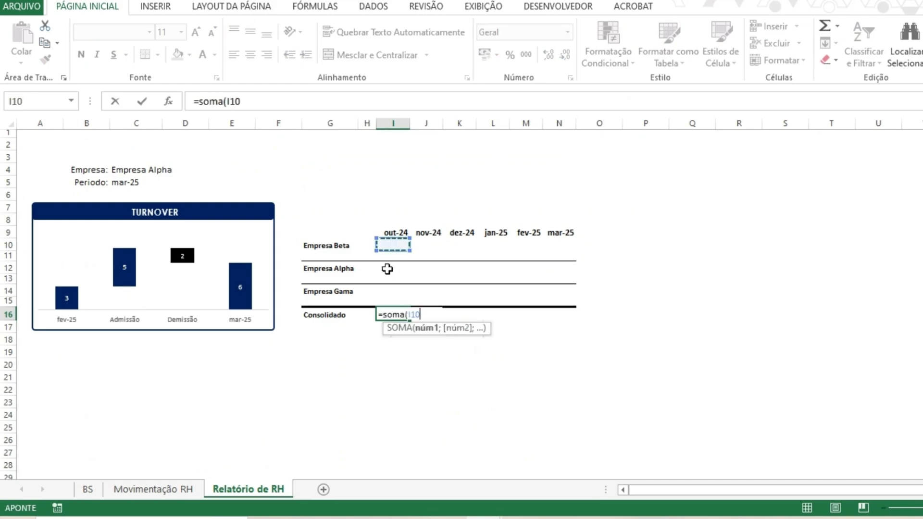
left_click(387, 269, "ctrl")
left_click(394, 290, "ctrl")
key("Return")
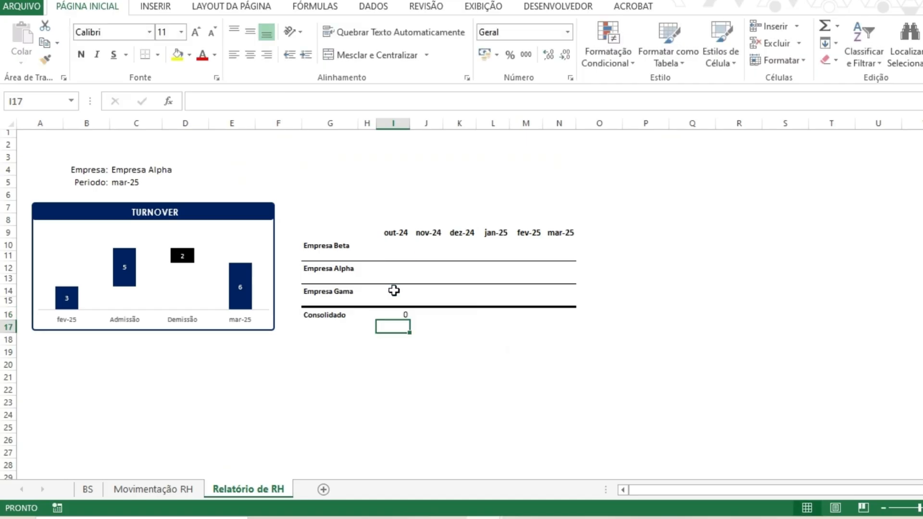
- Copy the Consolidado formula from I16 across J16 through N16
key("Up")
key("ctrl+c")
key("Right")
key("ctrl+v")
key("Right")
key("ctrl+v")
key("Right")
key("ctrl+v")
key("Right")
key("ctrl+v")
key("Right")
key("ctrl+v")
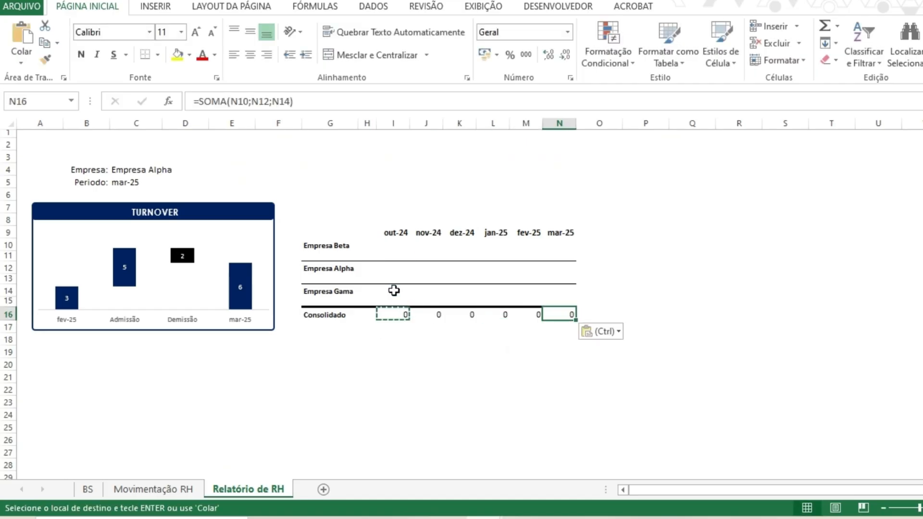
key("Escape")
key("ctrl+Left")
- Center-align the data area I10:N16
left_click(560, 248, "shift")
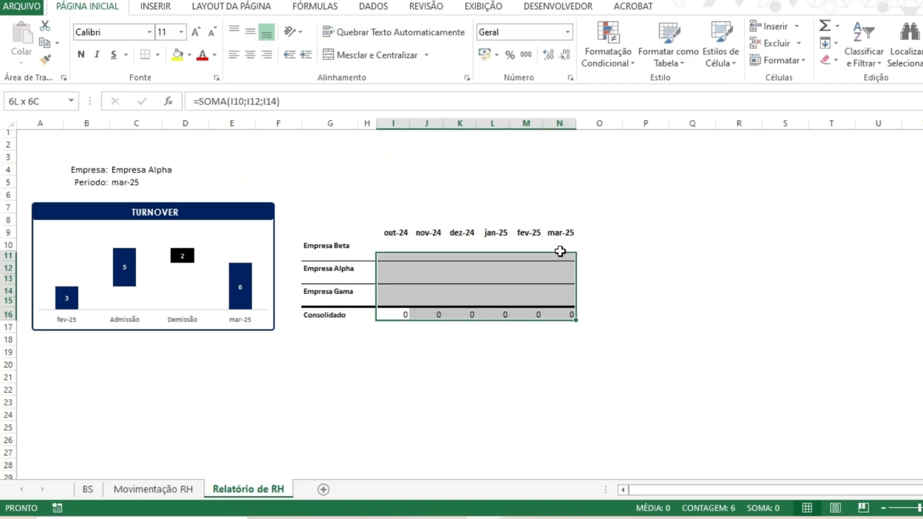
left_click(250, 54)
left_click(624, 362)
- Decrease the font size of the Consolidado totals in I16:N16
left_click(387, 314)
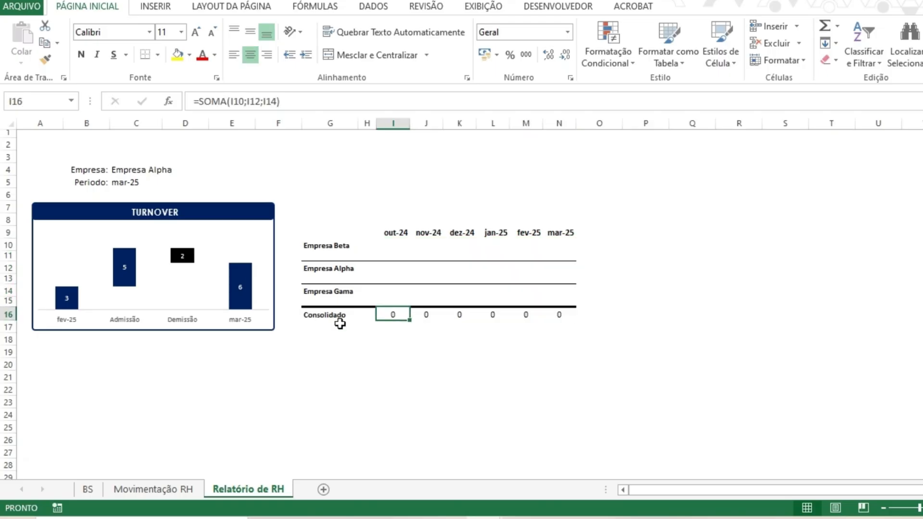
left_click(340, 320)
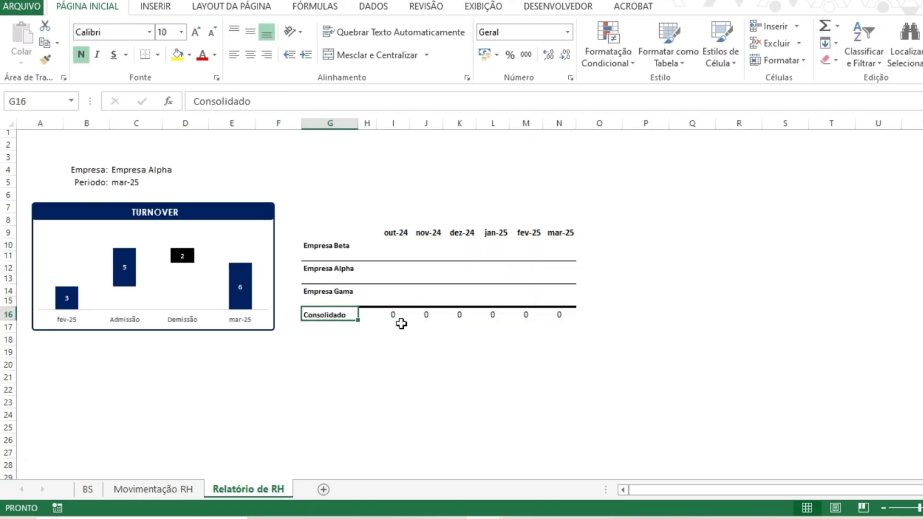
left_click_drag(395, 315, 558, 314)
left_click(212, 34)
left_click(459, 377)
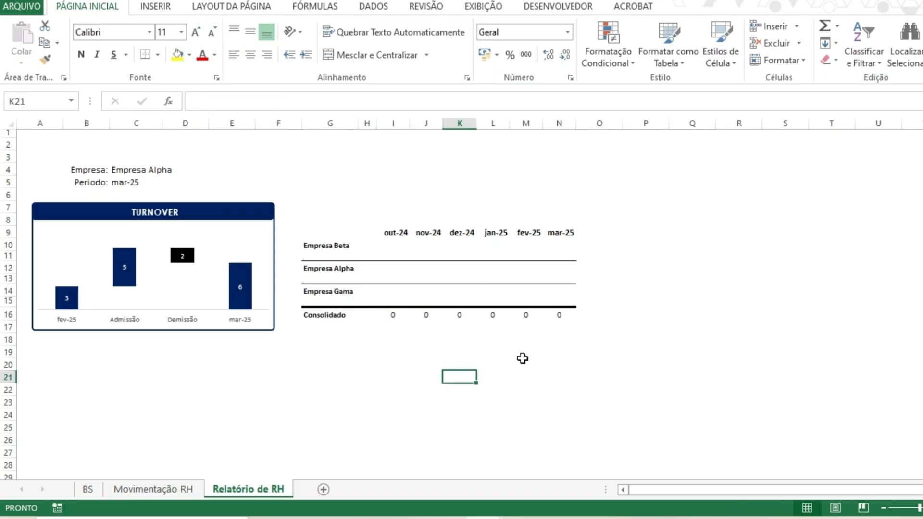
left_click(557, 314)
left_click(406, 245)
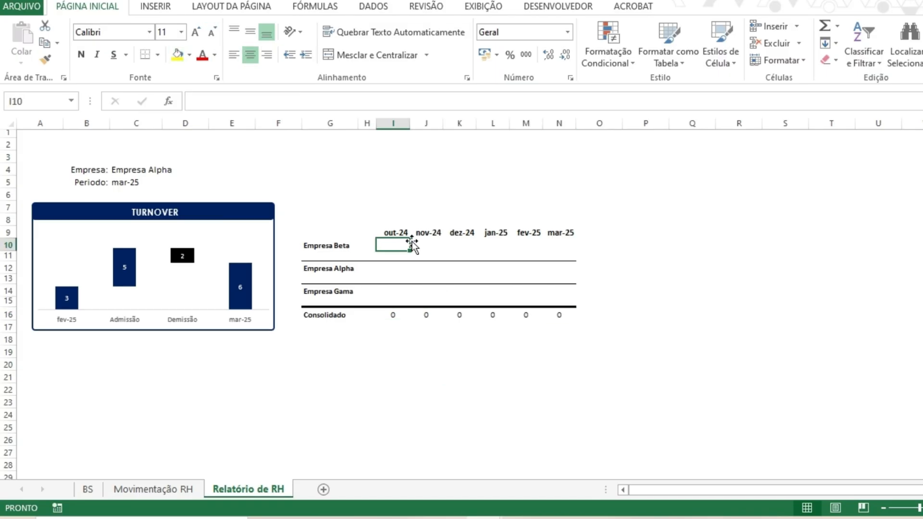
key("Right")
key("Right")
key("Right")
key("Right")
key("Right")
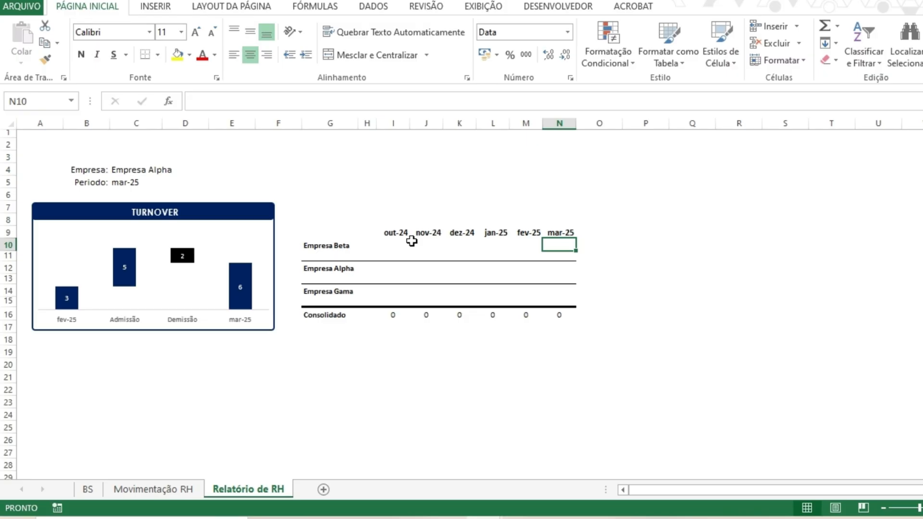
type("=so")
key("BackSpace")
key("BackSpace")
type("co")
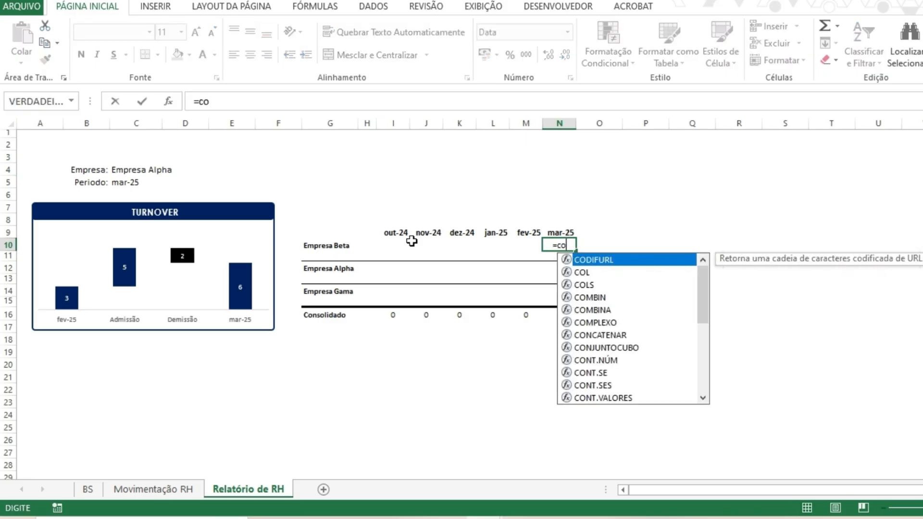
type("nt.ses(")
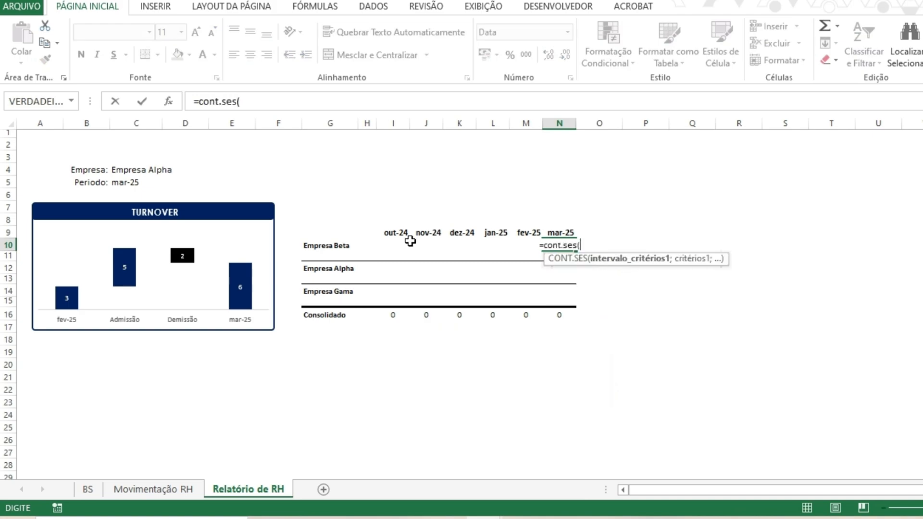
left_click(171, 491)
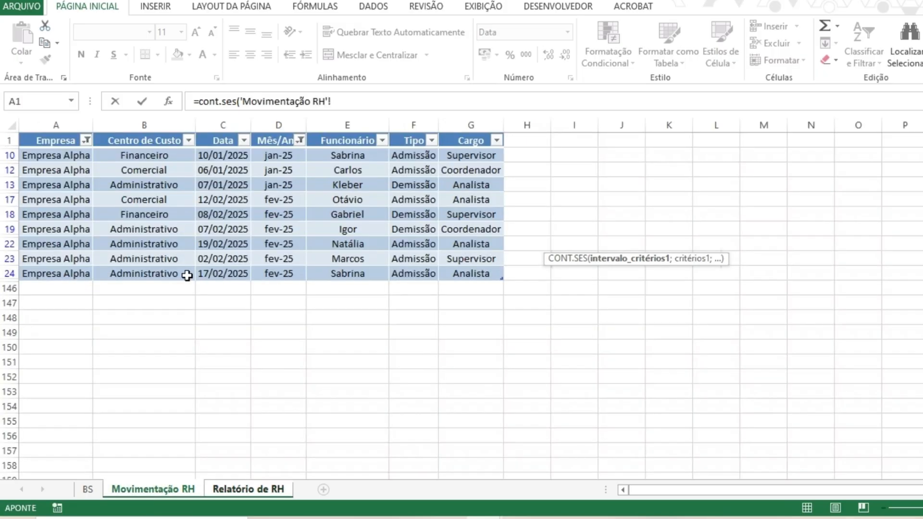
key("Escape")
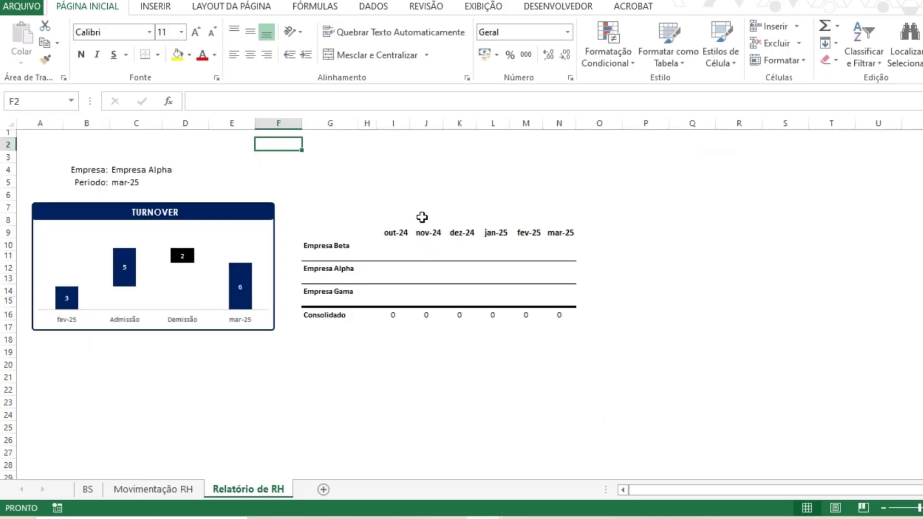
- Clear the Mês/Ano filter on the Movimentação RH table so all months show
key("ctrl+Page_Up")
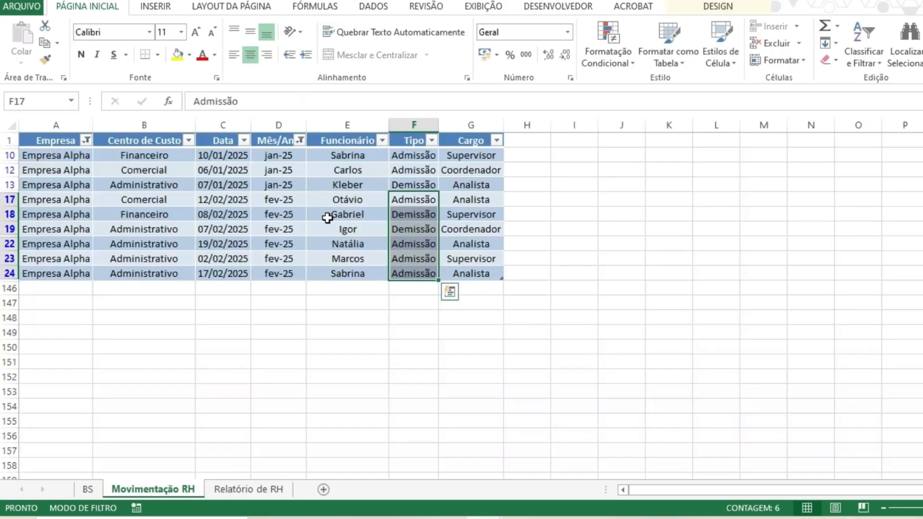
left_click(300, 140)
left_click(136, 284)
left_click(211, 421)
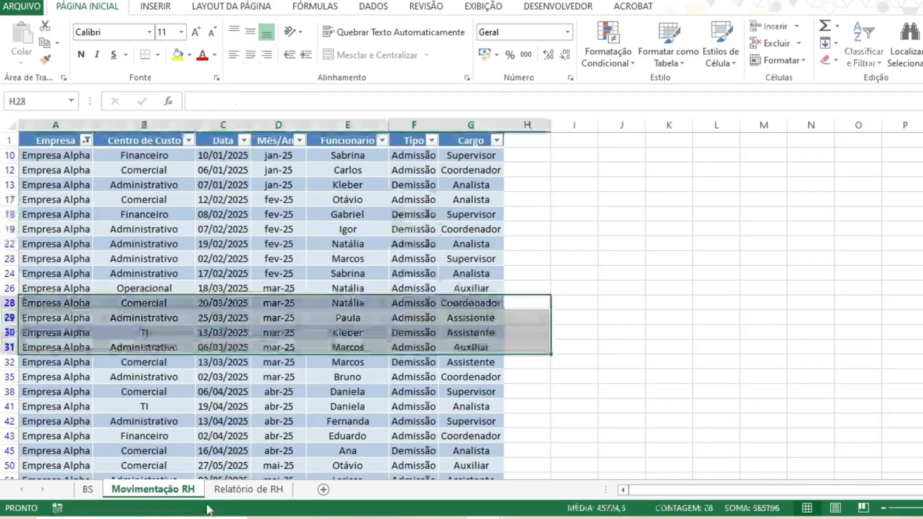
- Start a CONT.SES formula in N10 counting "Admissão" in column F of Movimentação RH
left_click(246, 489)
type("=cot")
key("BackSpace")
type("m.")
key("BackSpace")
key("BackSpace")
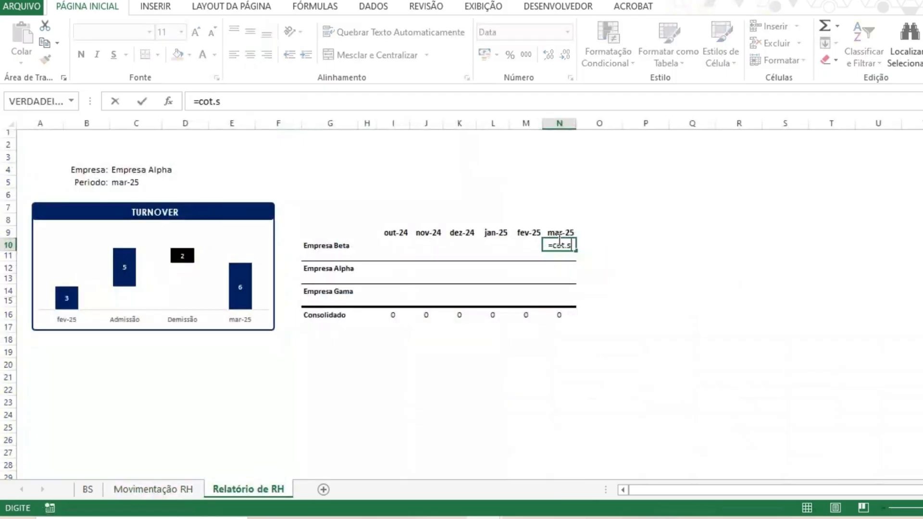
type("nt.ses(")
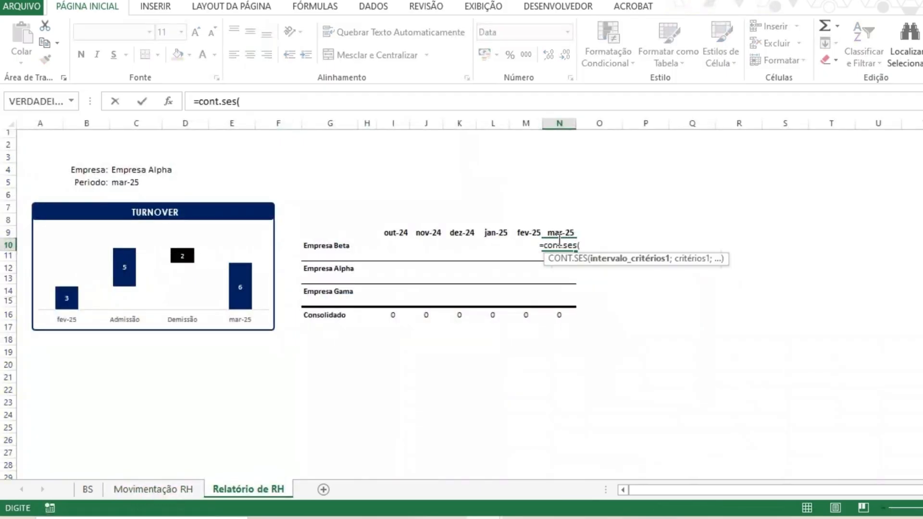
left_click(153, 488)
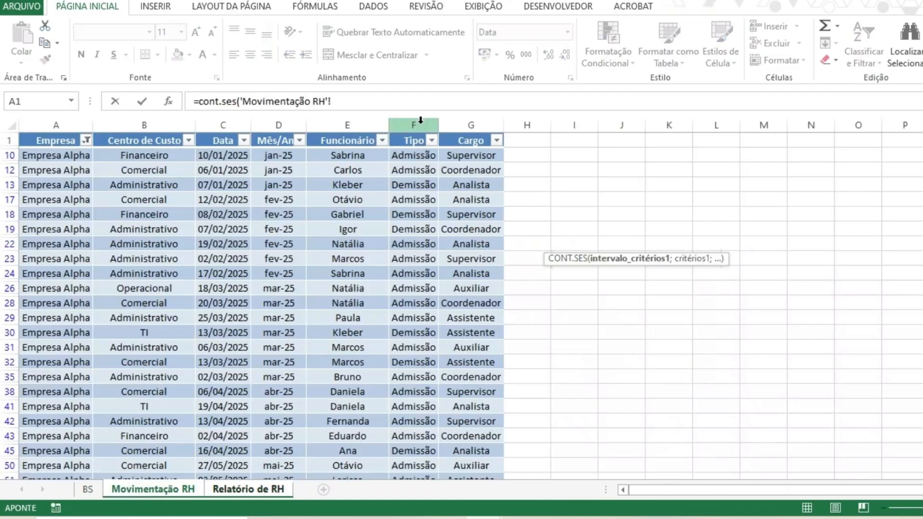
left_click(421, 121)
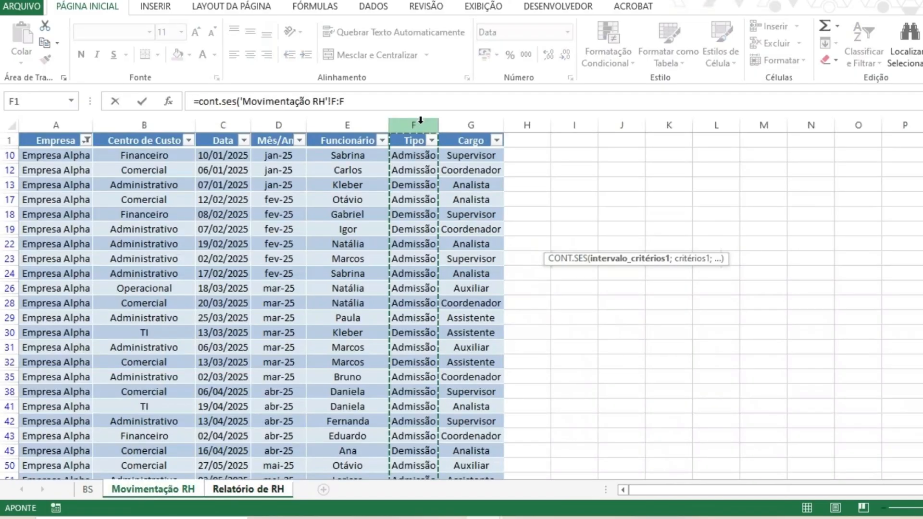
type(";")
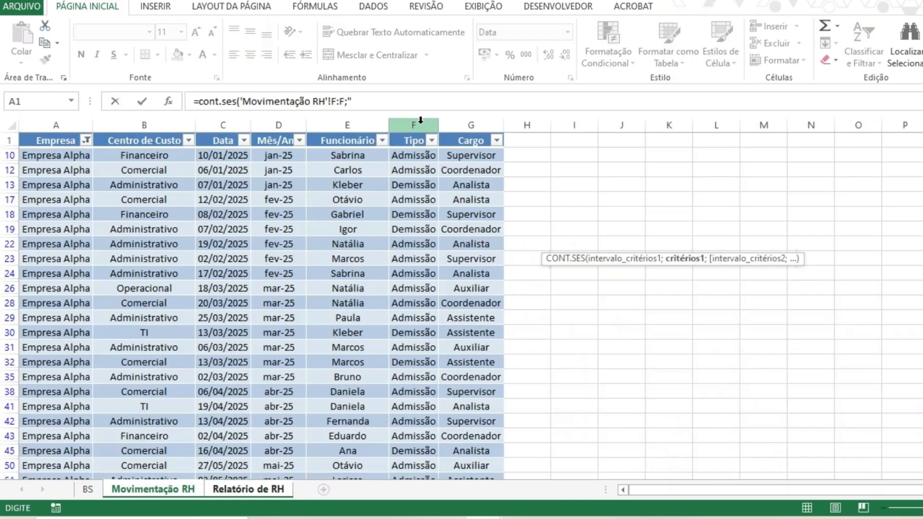
type("\"Admi")
type("ssão'")
type(";'Movimentação RH'!A:A;")
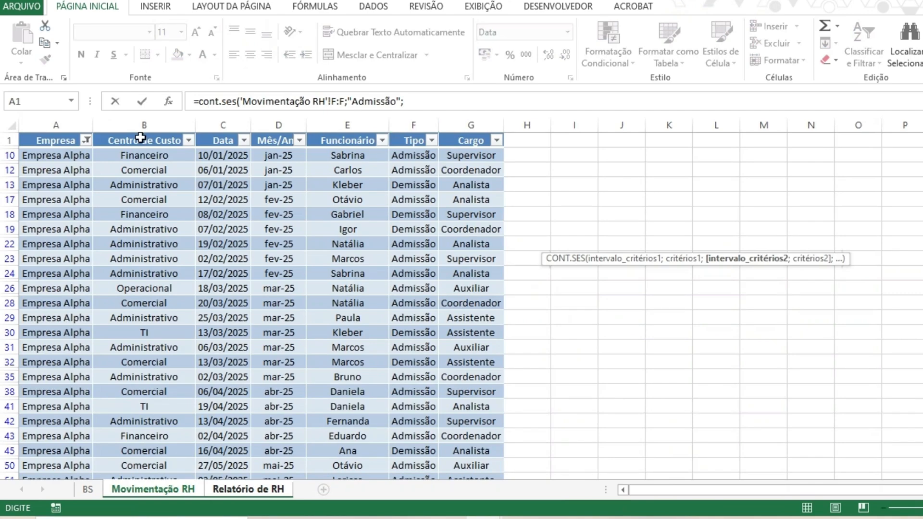
- Add column A of Movimentação RH as the second range with the absolute company cell $G$10 as criterion
left_click(69, 123)
type(";")
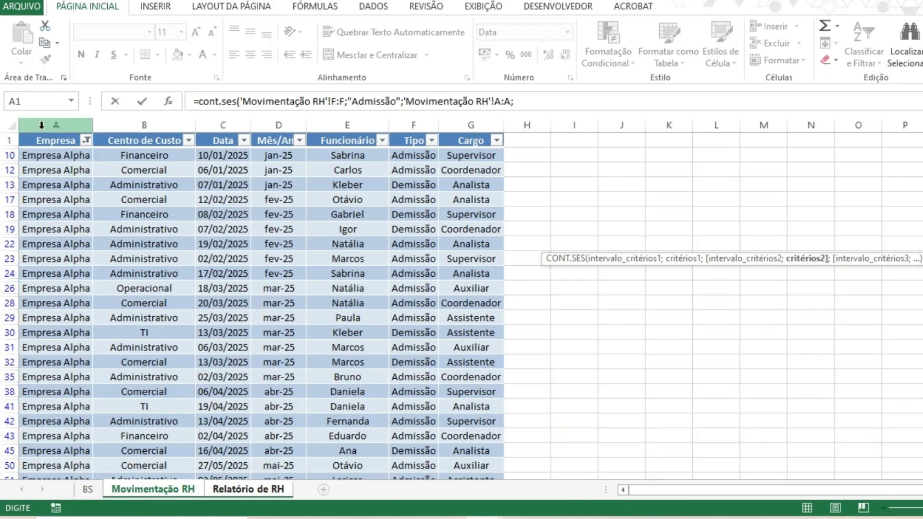
left_click(248, 489)
left_click(334, 246)
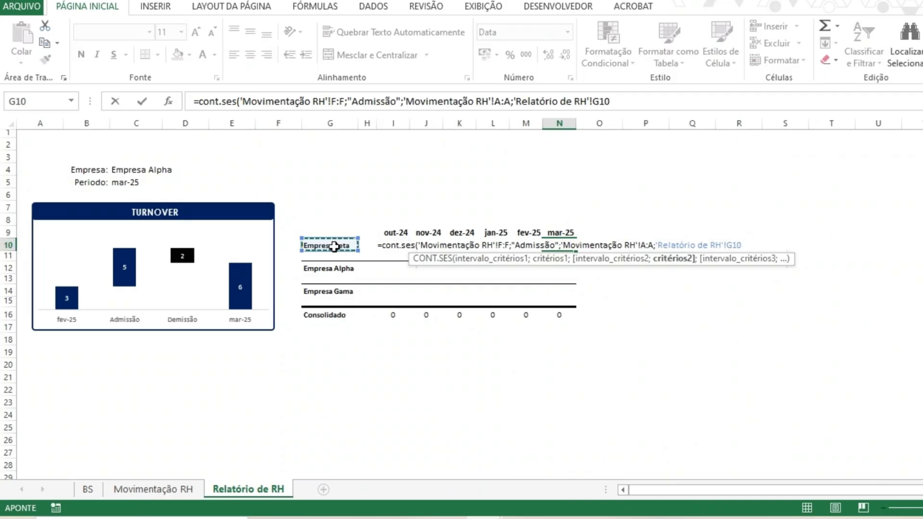
key("F4")
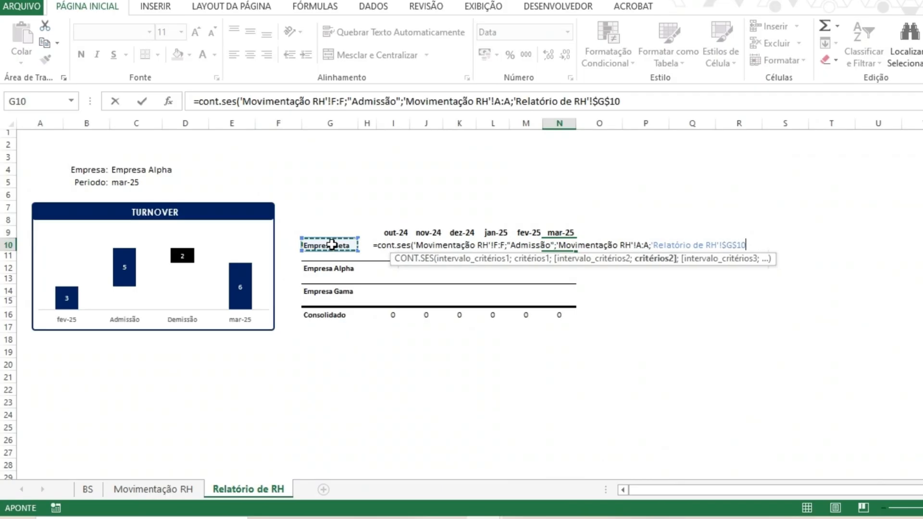
type(";")
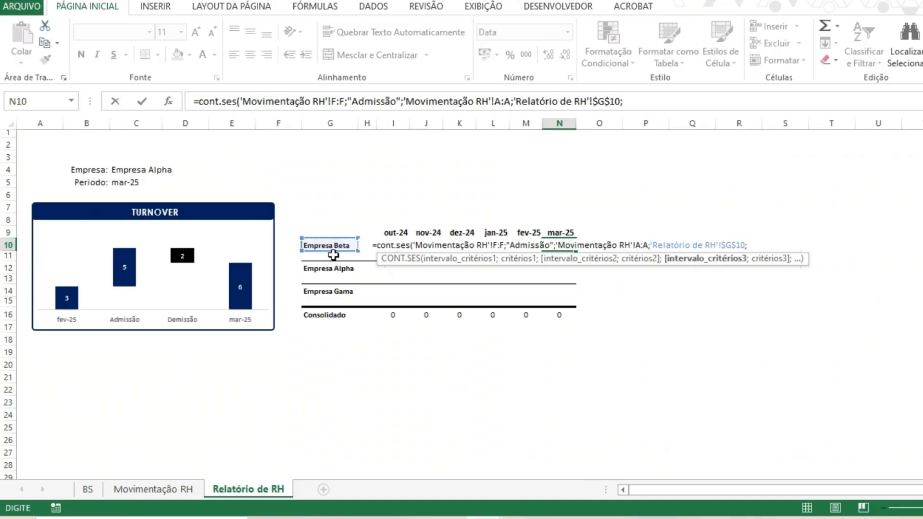
- Add column D of Movimentação RH as the third range with the absolute month header $N$9 as criterion
left_click(186, 490)
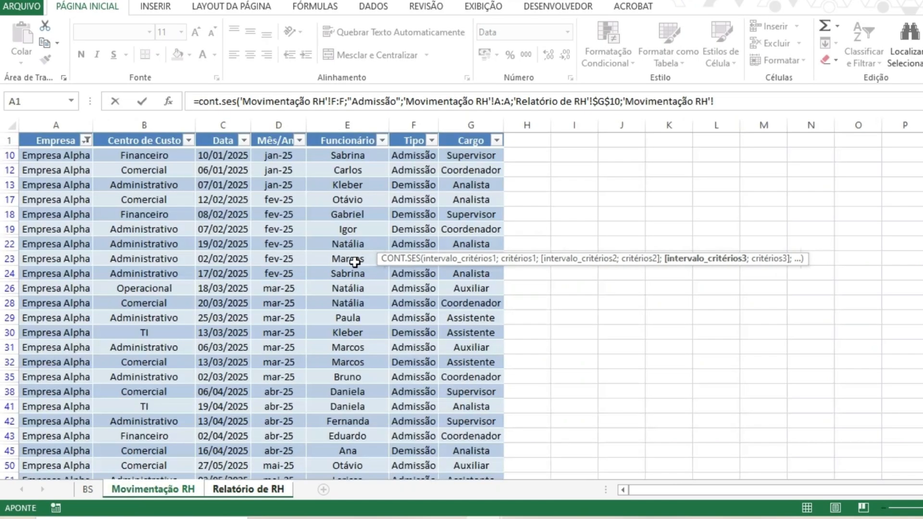
left_click(275, 120)
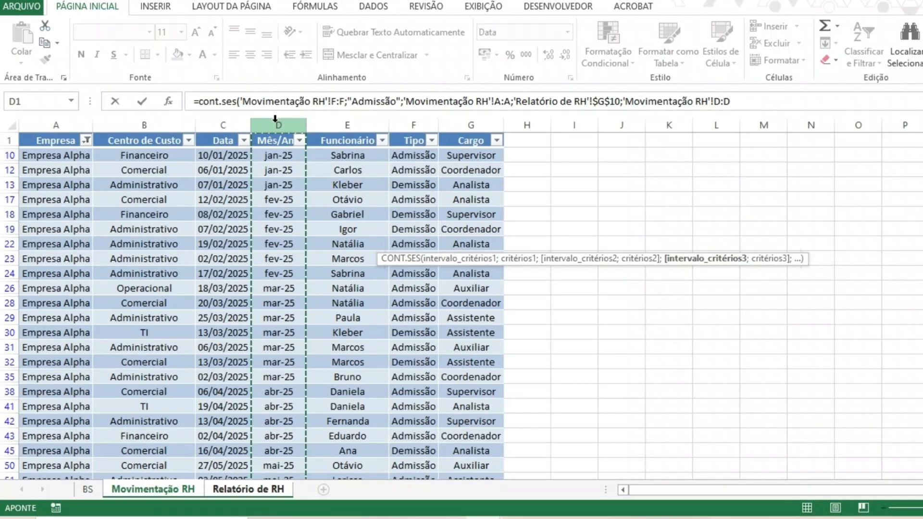
type(";")
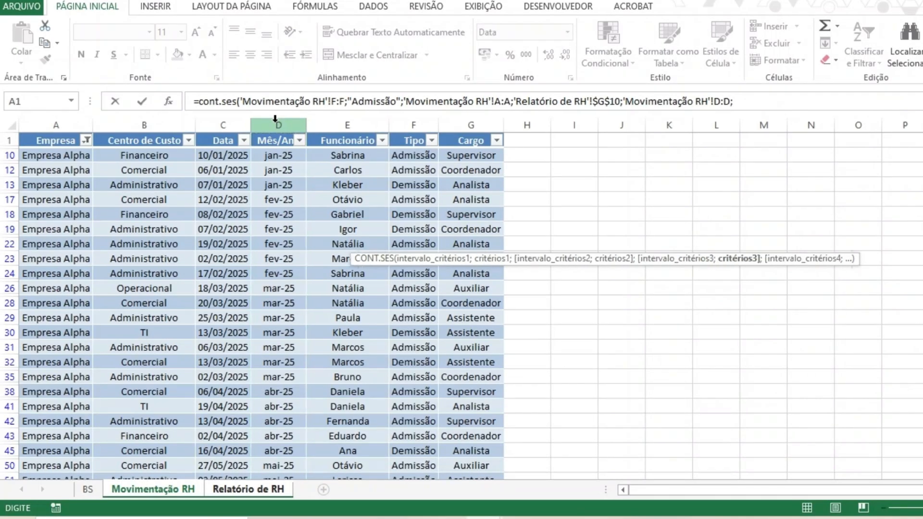
left_click(239, 491)
left_click(559, 233)
key("F4")
- Lock the F, A and D column ranges in the N10 formula as absolute references and enter the formula
left_click(720, 101)
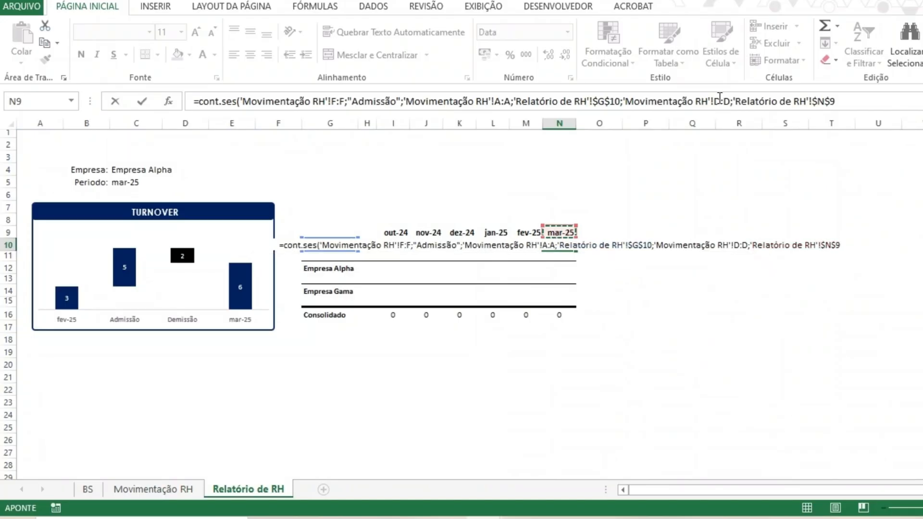
key("F4")
left_click(500, 102)
key("F4")
left_click(342, 101)
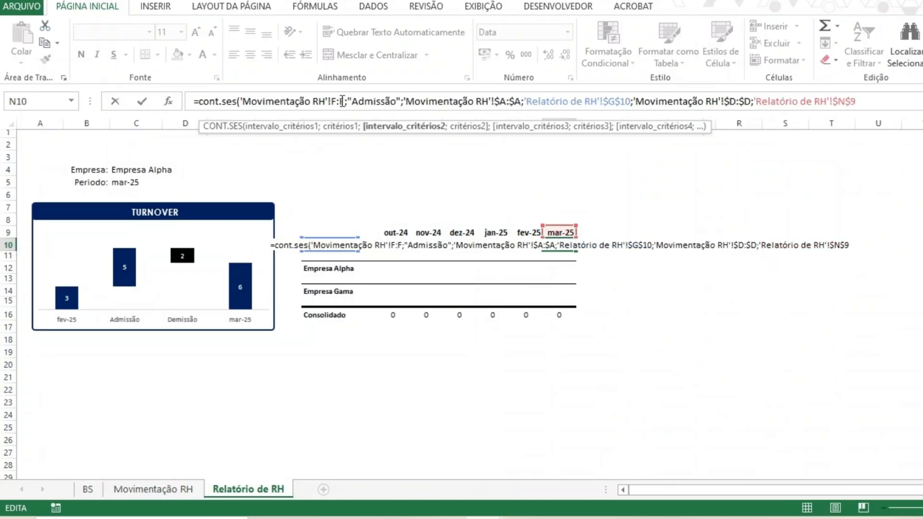
key("F4")
key("Return")
key("Up")
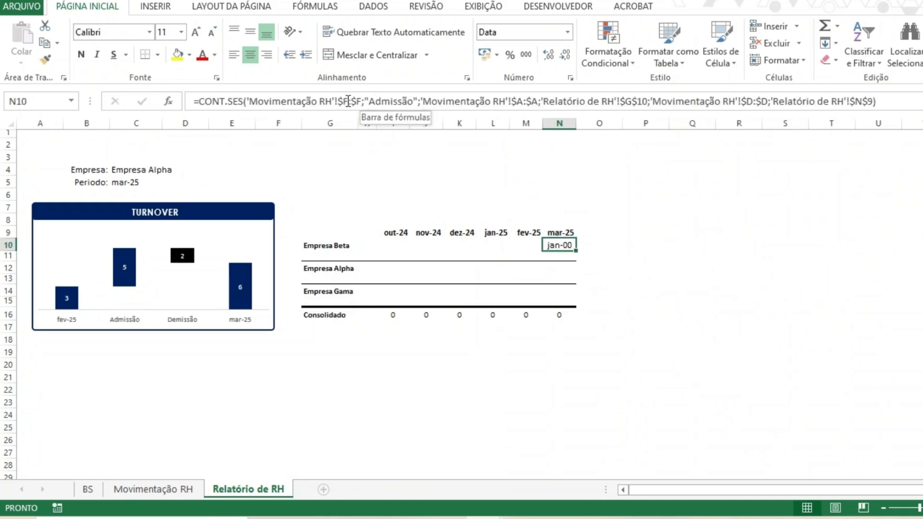
- Set N10's number format to Geral and expand the formula bar to review the formula
left_click(567, 32)
left_click(556, 55)
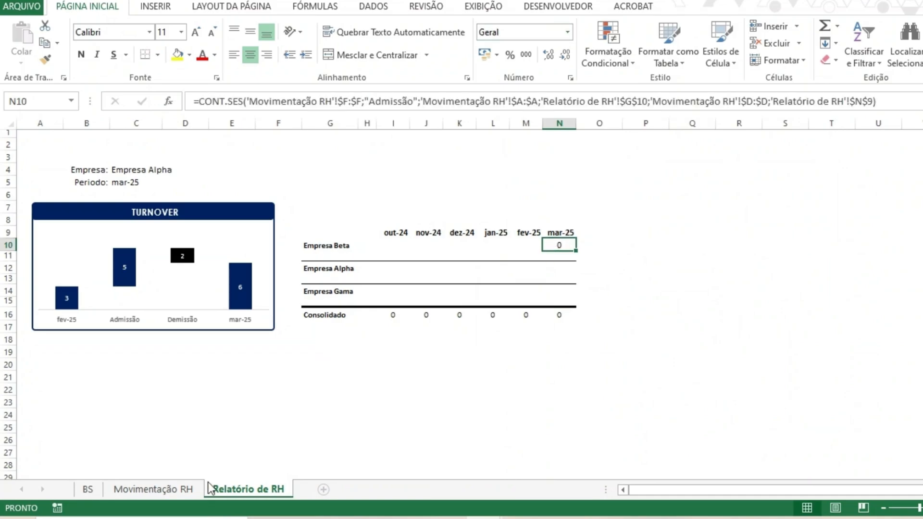
left_click_drag(434, 117, 440, 148)
left_click(428, 113)
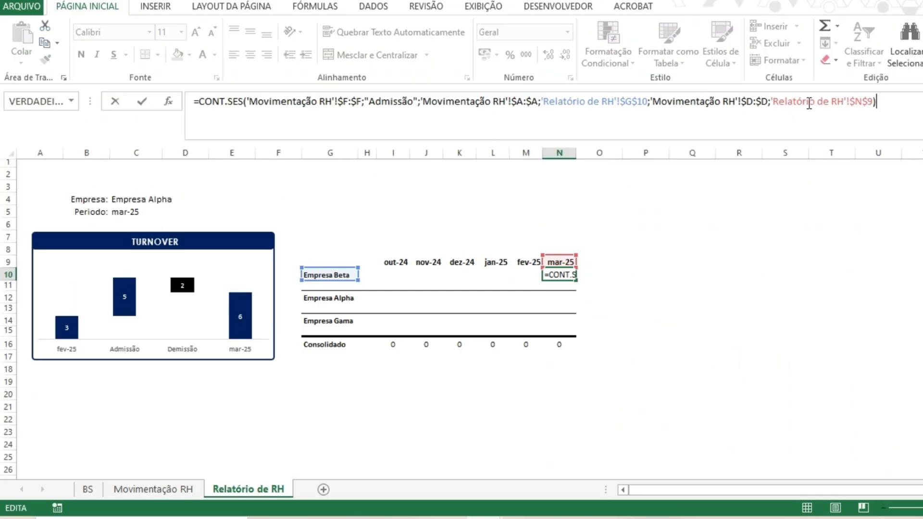
left_click(809, 103)
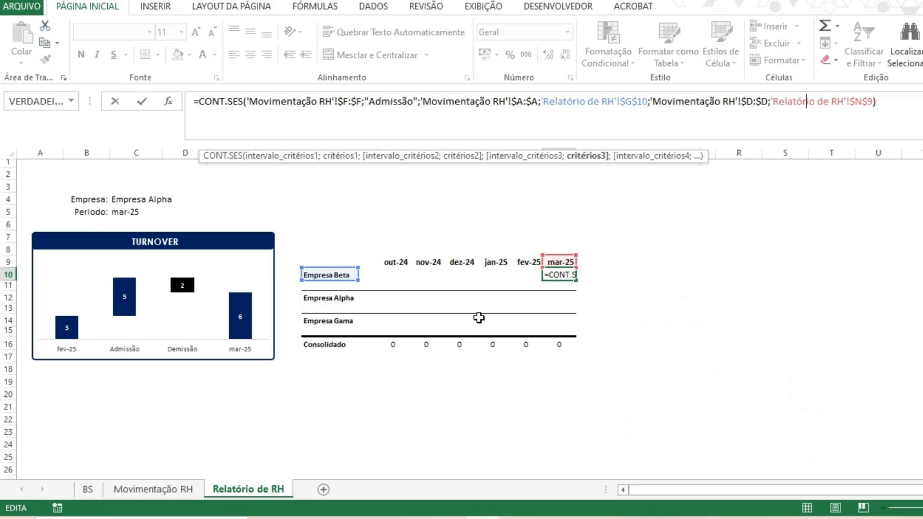
key("Return")
- Switch the Empresa selector in C4 to Empresa Beta and review the N10 formula
left_click(150, 201)
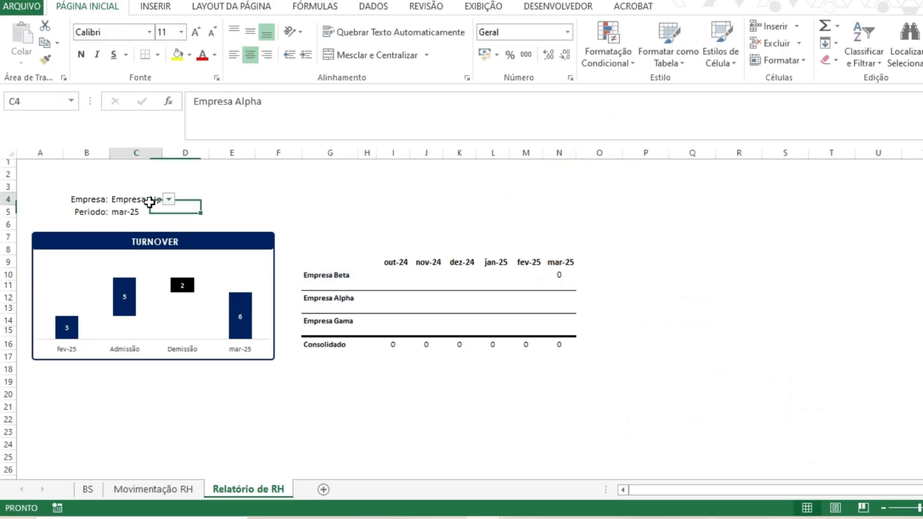
left_click(168, 199)
left_click(135, 225)
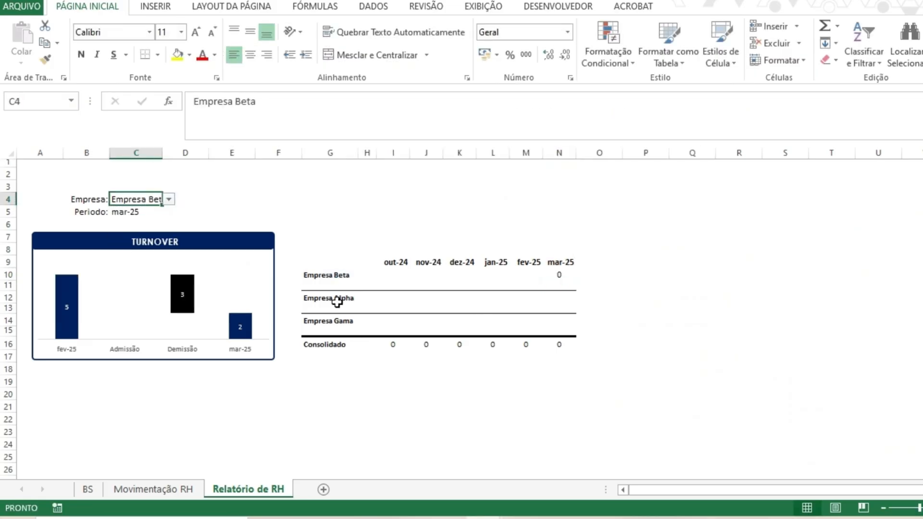
left_click(168, 199)
left_click(159, 210)
left_click(170, 200)
left_click(159, 217)
left_click(279, 186)
left_click(546, 278)
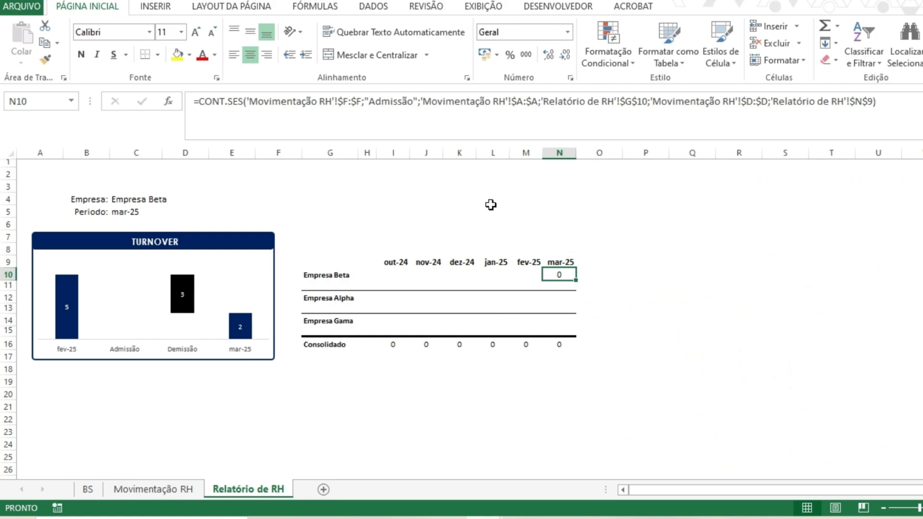
key("F2")
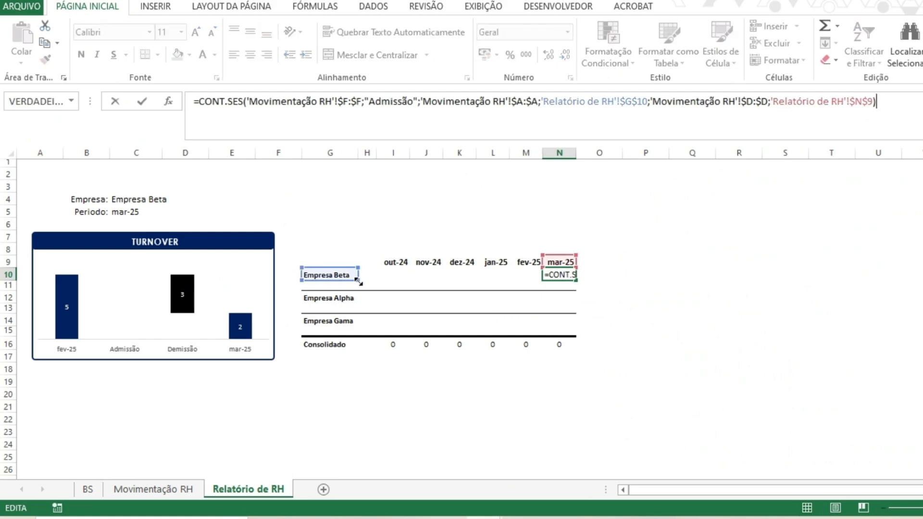
key("Escape")
- Copy Empresa Beta from the BS sheet into the company cell G10 of Relatório de RH
left_click(88, 489)
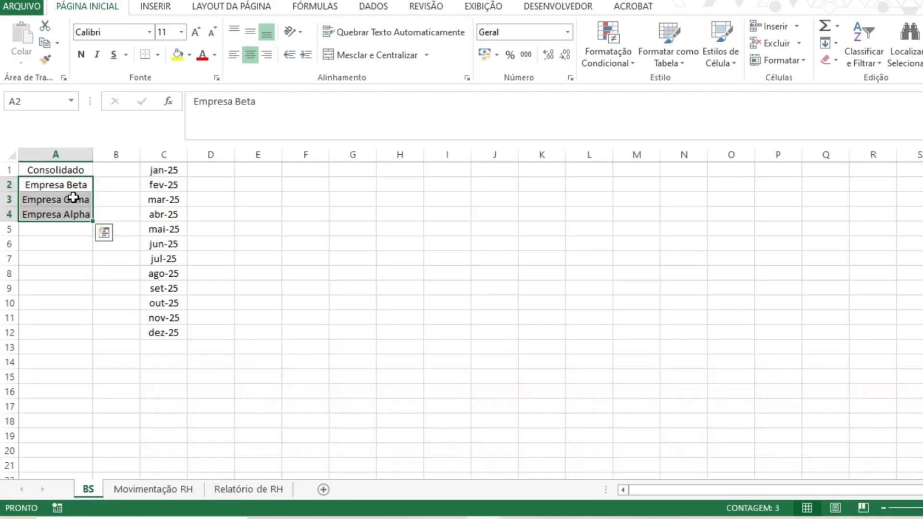
left_click(55, 184)
key("ctrl+c")
left_click(248, 489)
left_click(331, 277)
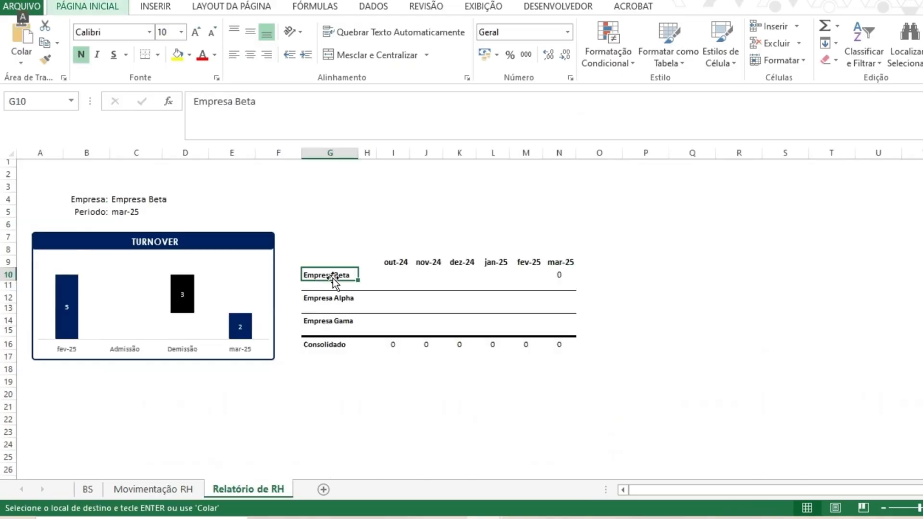
key("c")
key("v")
key("v")
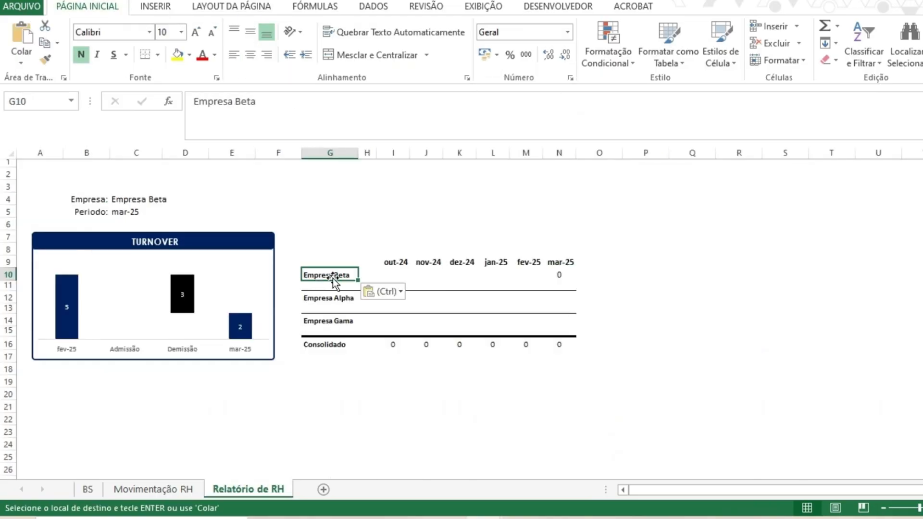
- Change the N10 month criterion to "<="&'Relatório de RH'!$N$9 so it counts all months up to the header
left_click(560, 274)
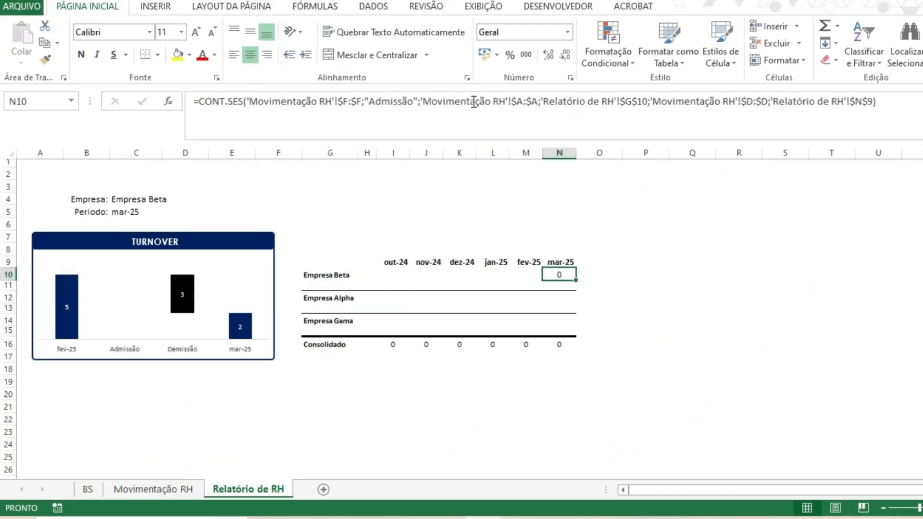
left_click(642, 115)
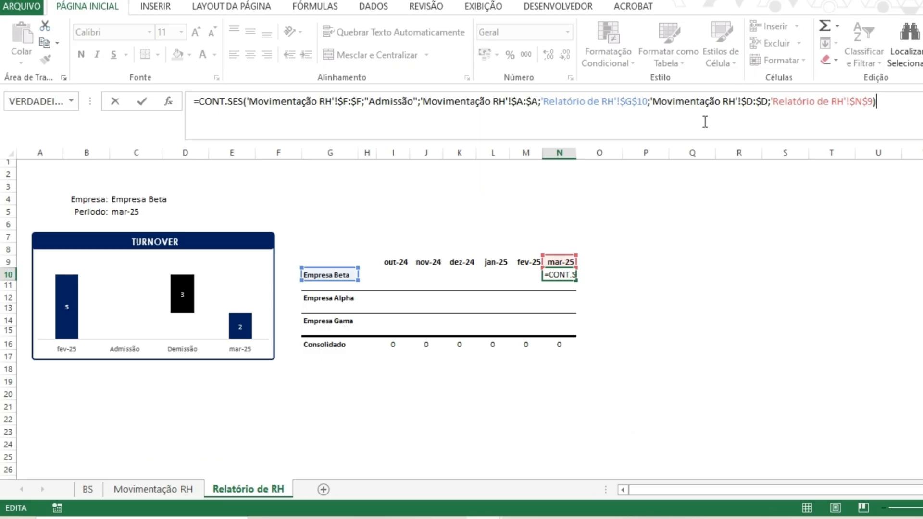
left_click(777, 102)
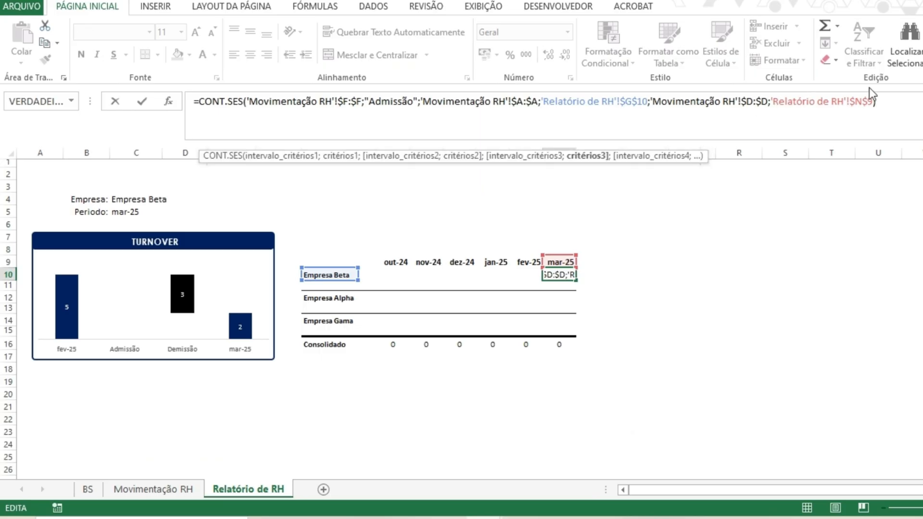
type("\"<=")
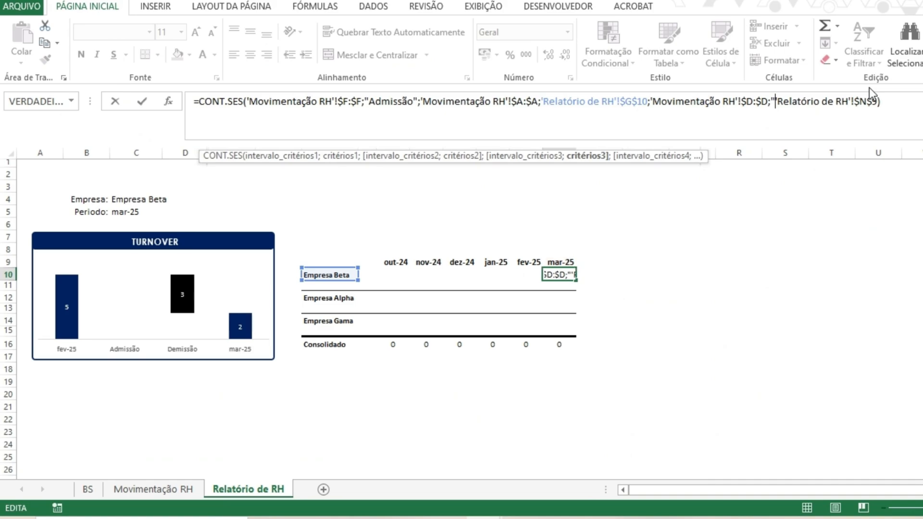
type("\"")
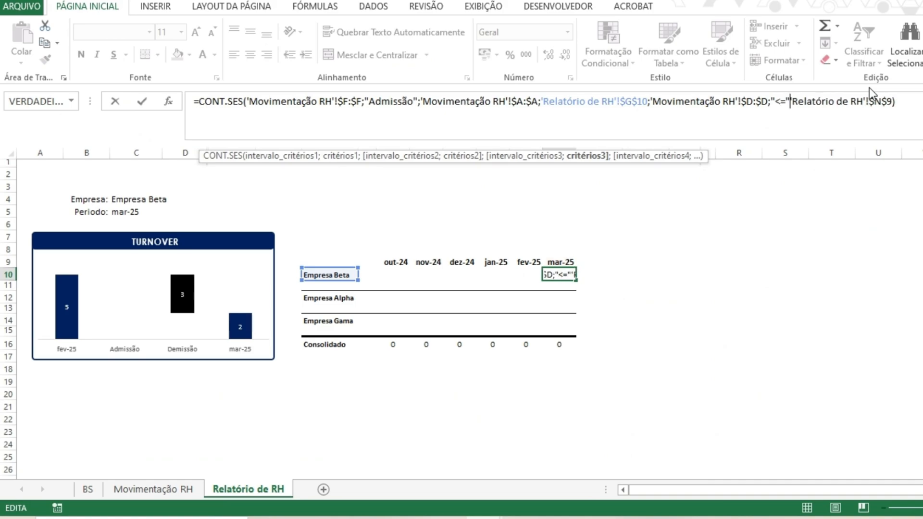
type("&")
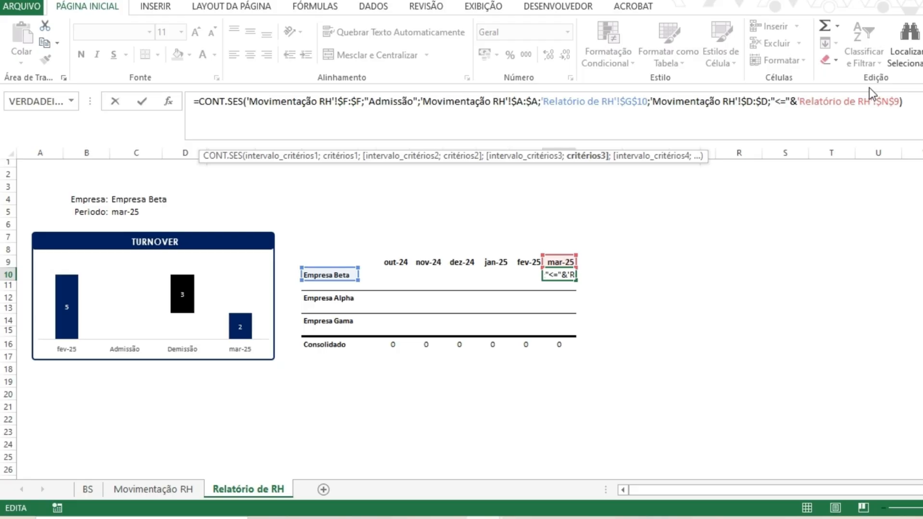
key("Return")
key("Up")
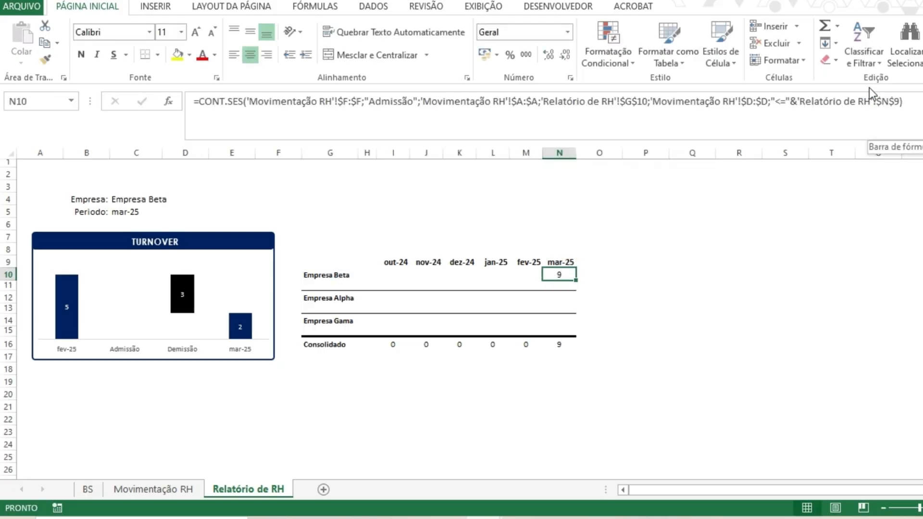
- Filter the Movimentação RH table to Empresa Beta and the months janeiro to março 2025
left_click(183, 488)
left_click_drag(360, 216, 360, 229)
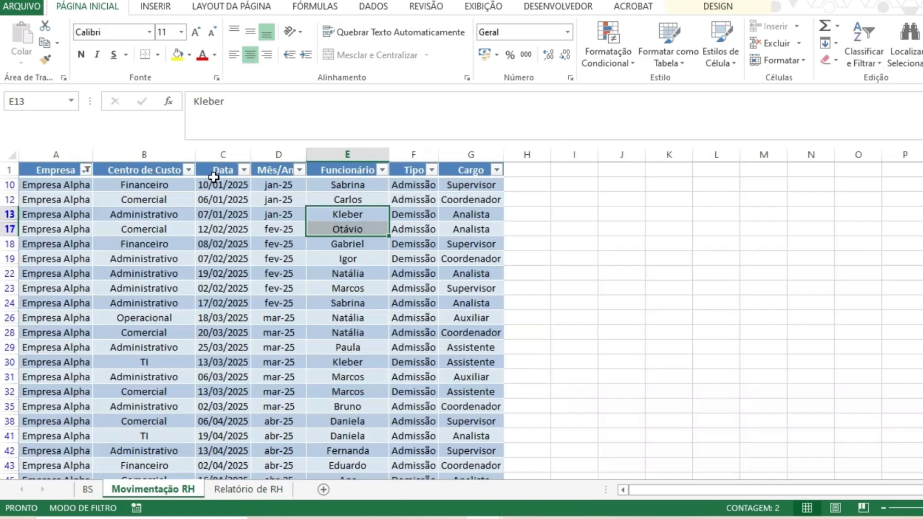
left_click(87, 169)
left_click(54, 326)
left_click(52, 339)
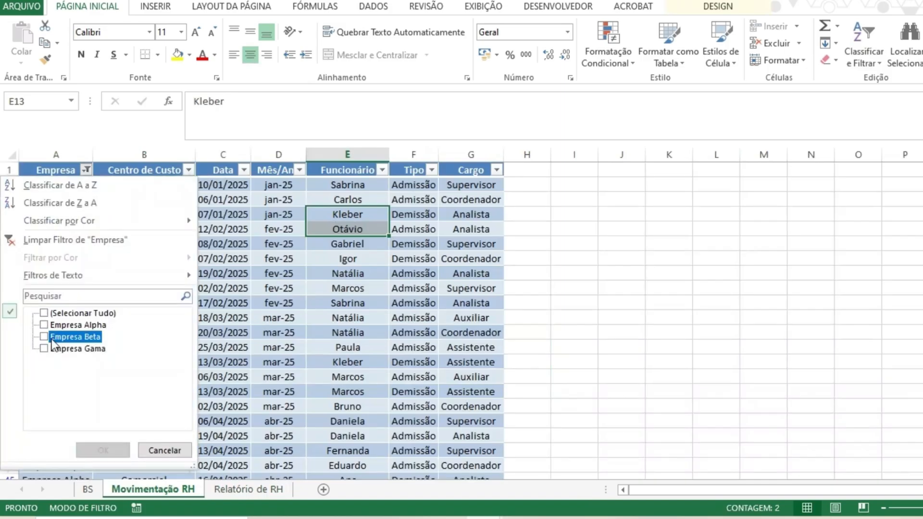
left_click(45, 337)
left_click(103, 450)
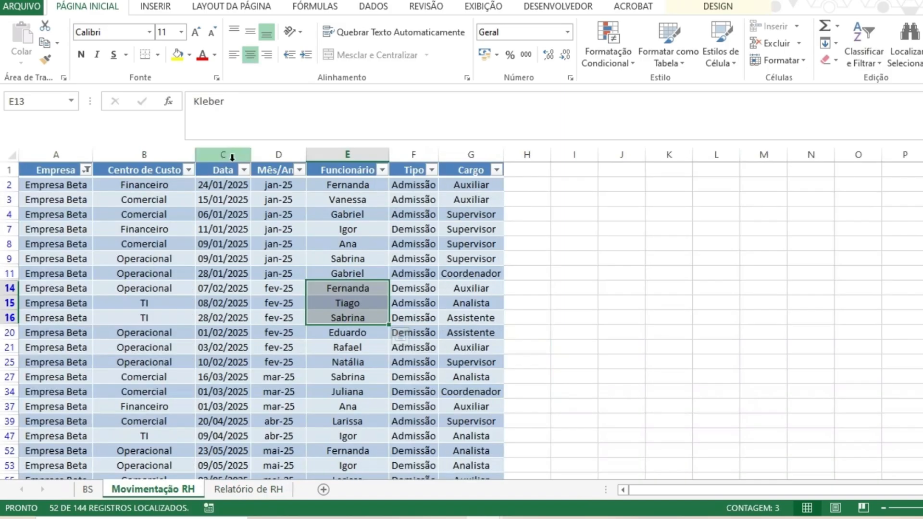
left_click(300, 170)
left_click(171, 315)
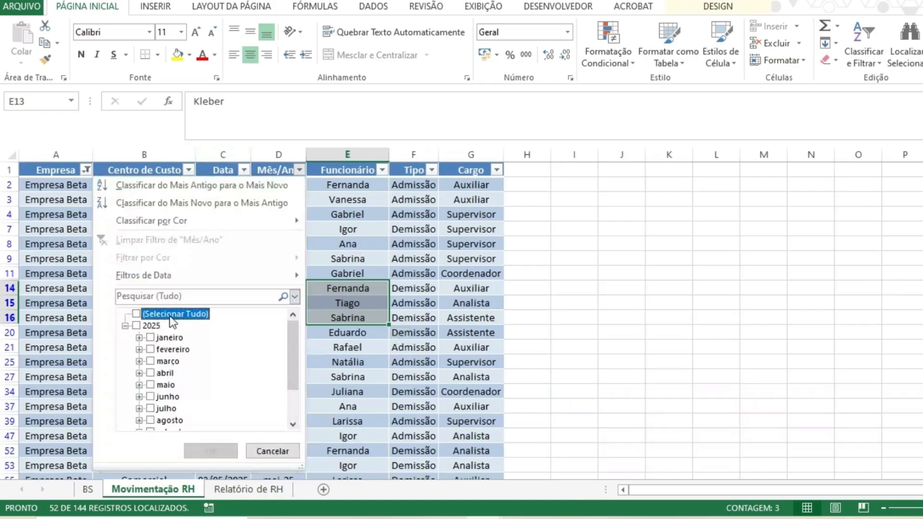
left_click(150, 361)
left_click(139, 349)
left_click(150, 349)
left_click(150, 337)
left_click(211, 451)
- Filter the Tipo column to Admissão and select the listed types and dates to check the count
left_click(431, 169)
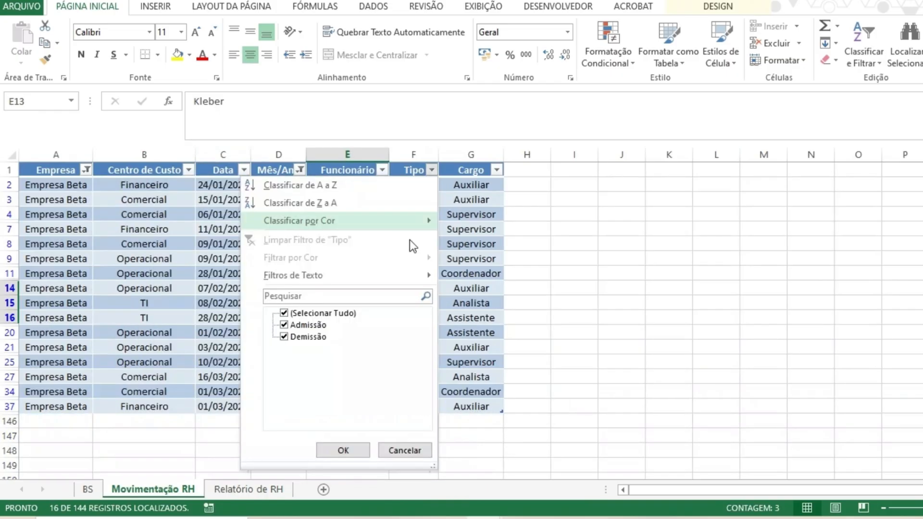
left_click(339, 448)
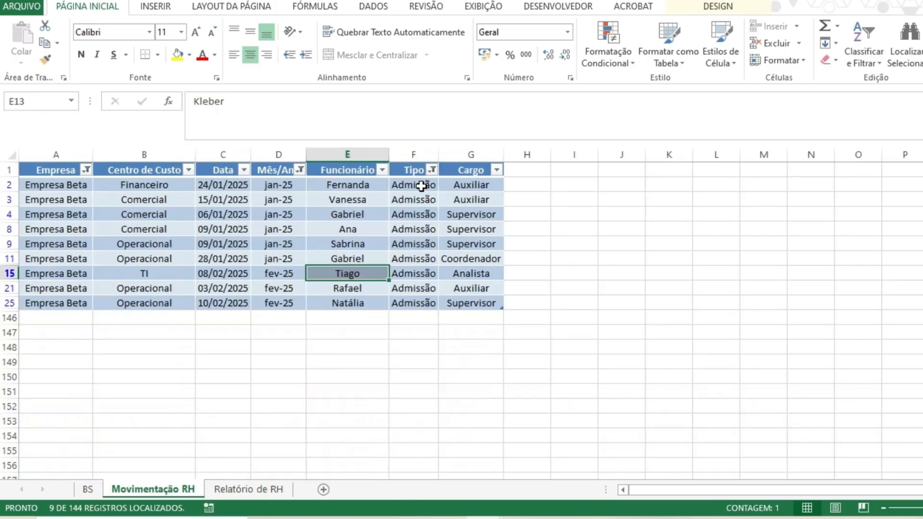
left_click_drag(421, 186, 413, 302)
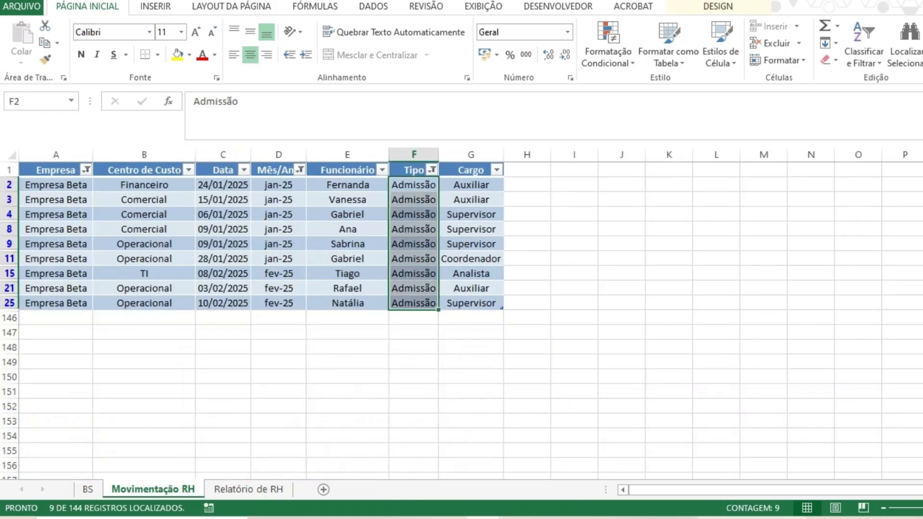
left_click_drag(221, 185, 251, 303)
- Reset the Tipo filter to show all types and return to the Relatório de RH sheet
left_click(432, 170)
left_click(301, 336)
left_click(337, 449)
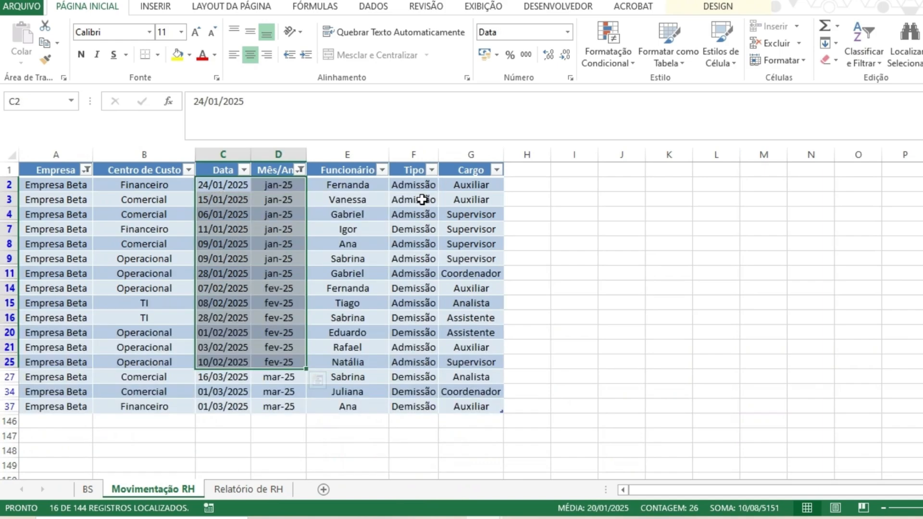
left_click(301, 170)
left_click(214, 455)
key("ctrl+Page_Down")
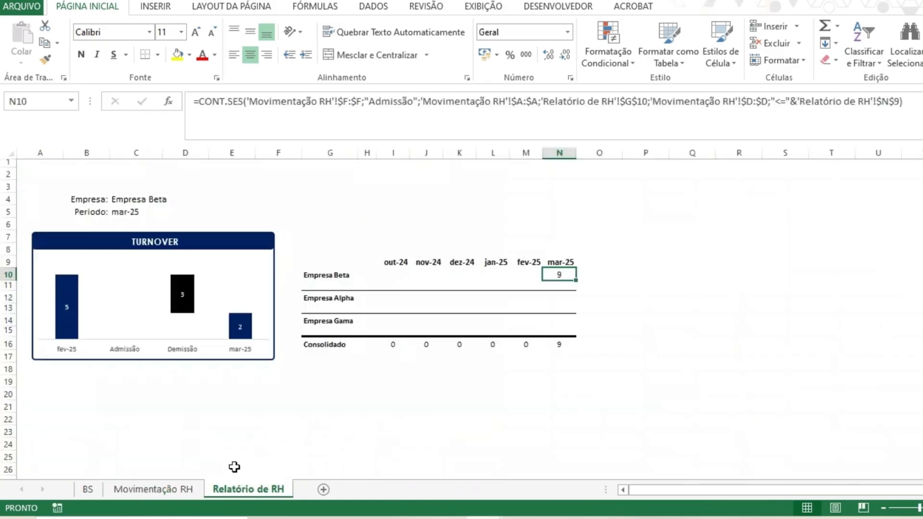
- Extend the N10 formula by subtracting a copy of the CONT.SES that counts "Demissão" instead of "Admissão"
left_click(137, 199)
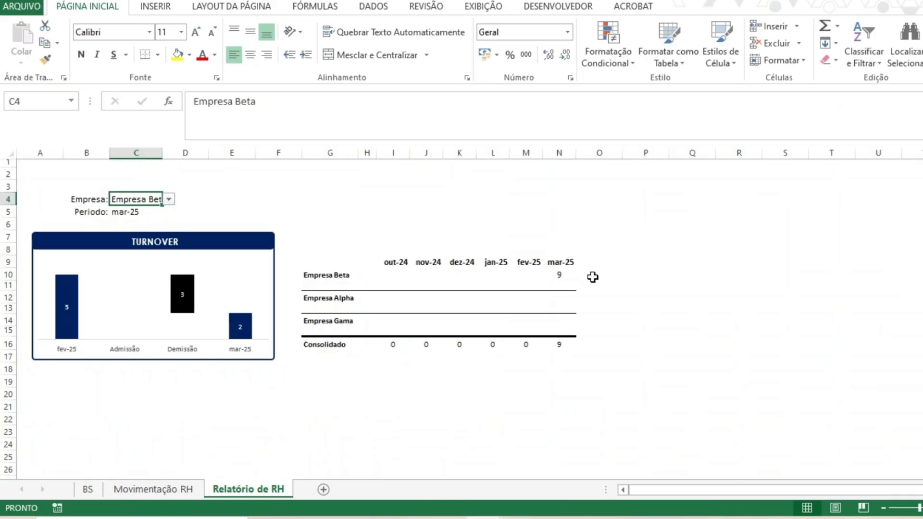
left_click(592, 276)
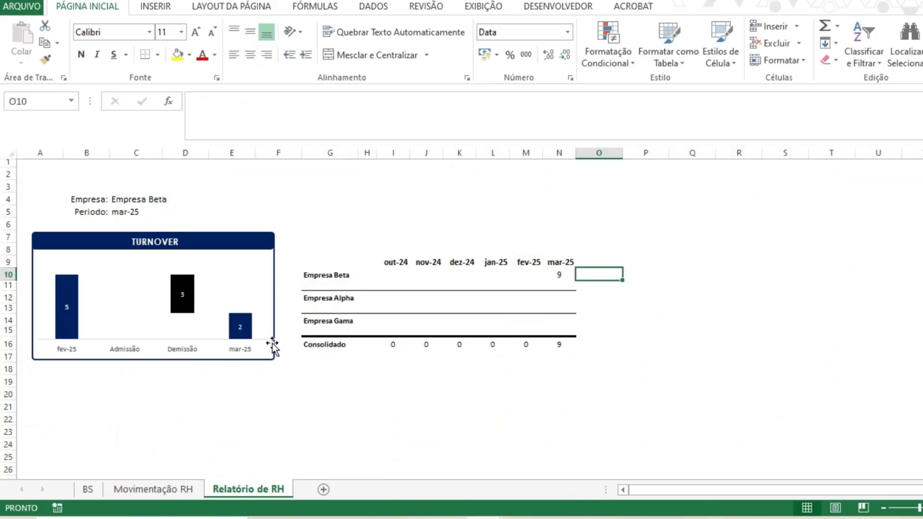
left_click(557, 276)
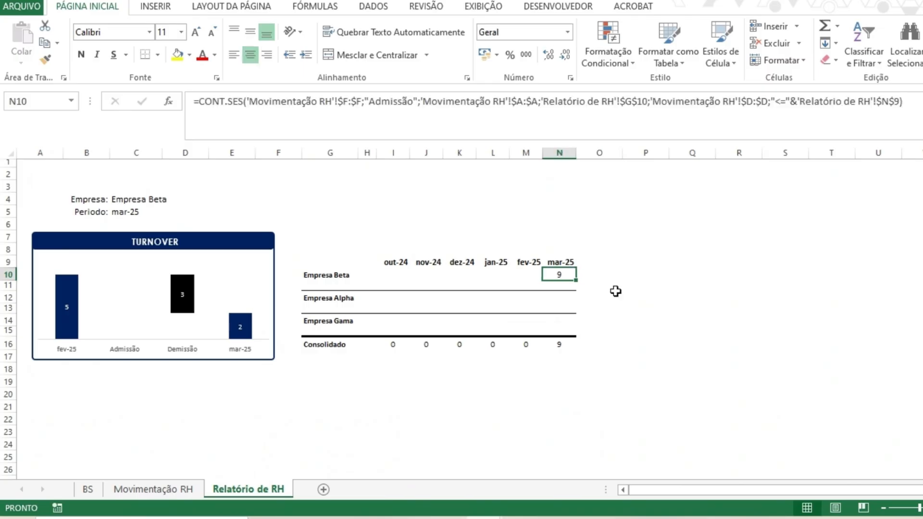
key("F2")
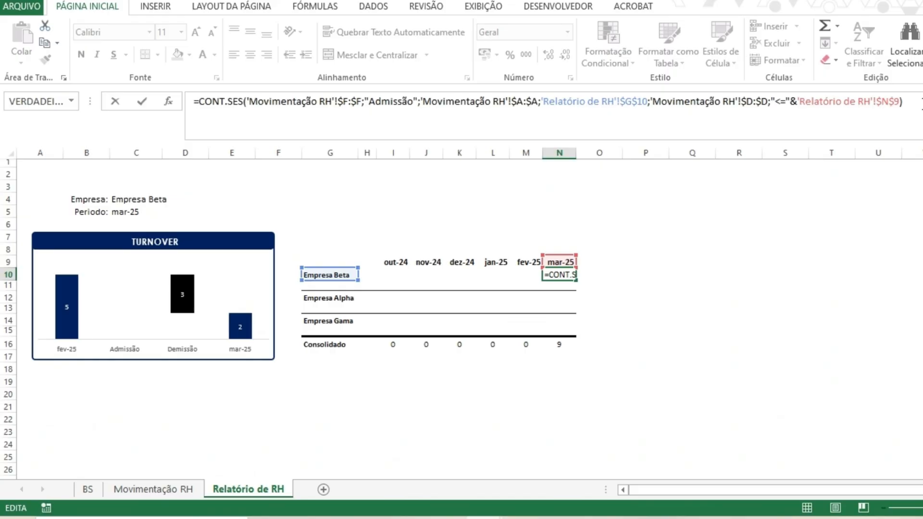
left_click(914, 105)
type("-")
left_click(202, 102, "shift")
key("ctrl+c")
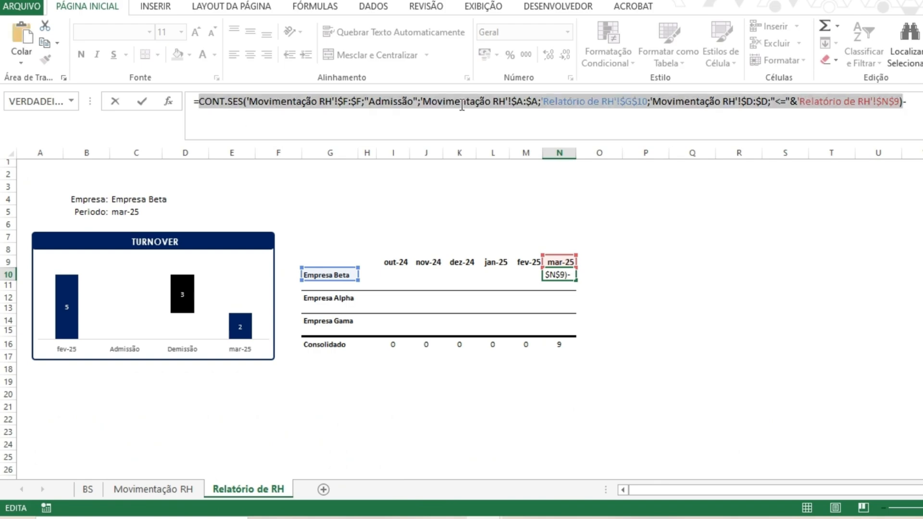
left_click(906, 101)
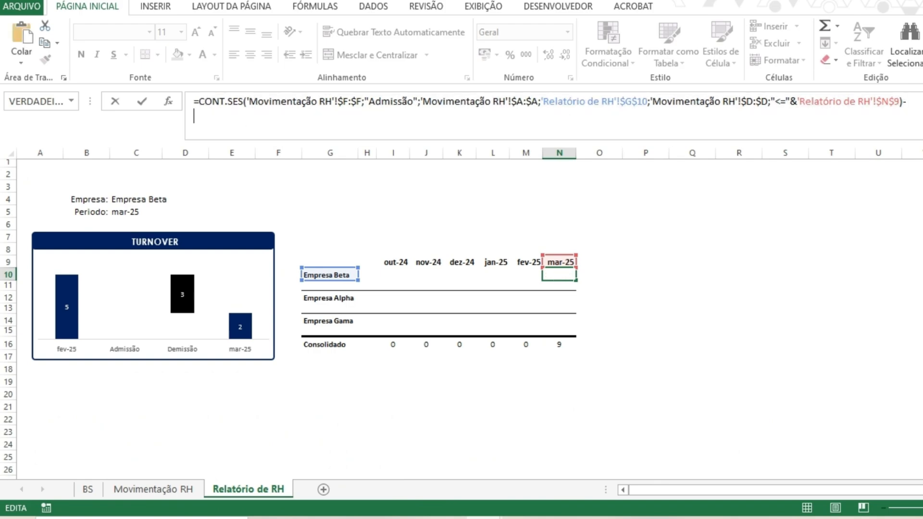
key("ctrl+v")
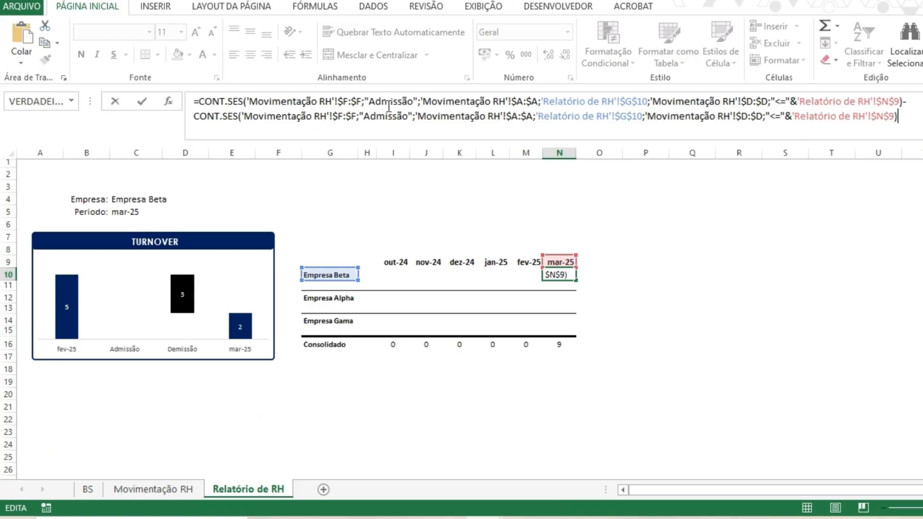
left_click_drag(364, 117, 409, 117)
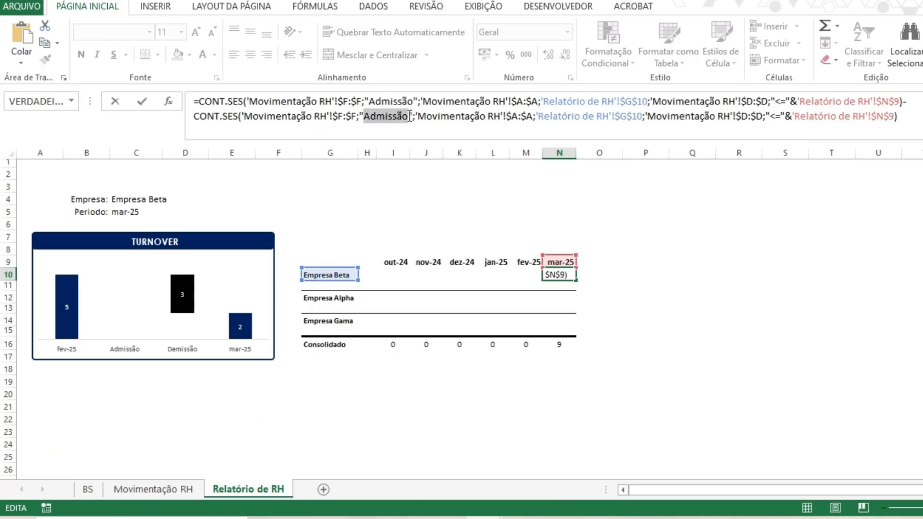
type("Demissão")
key("ctrl+Return")
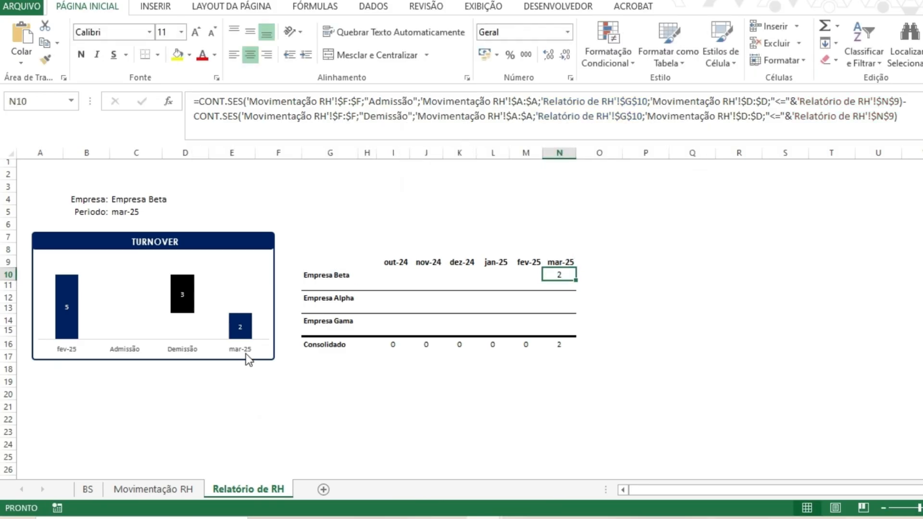
left_click(539, 102)
left_click(642, 244)
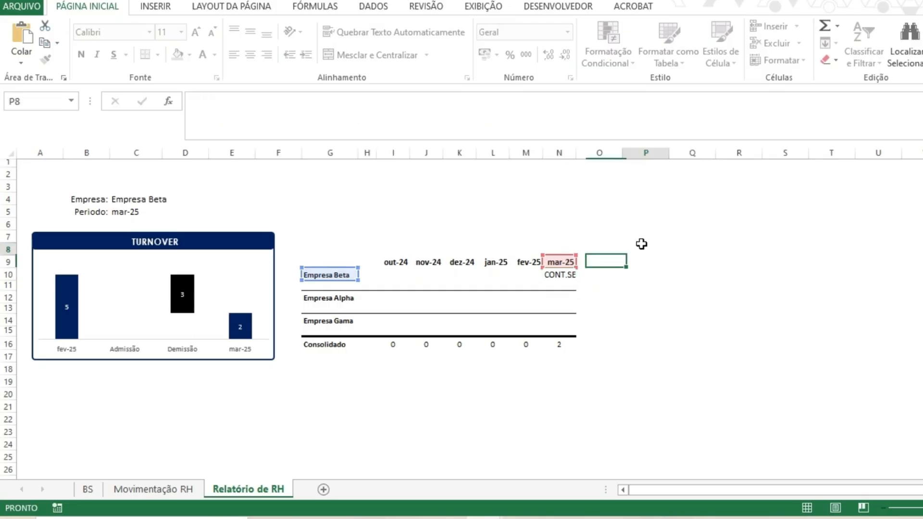
left_click(568, 276)
left_click_drag(575, 279, 386, 284)
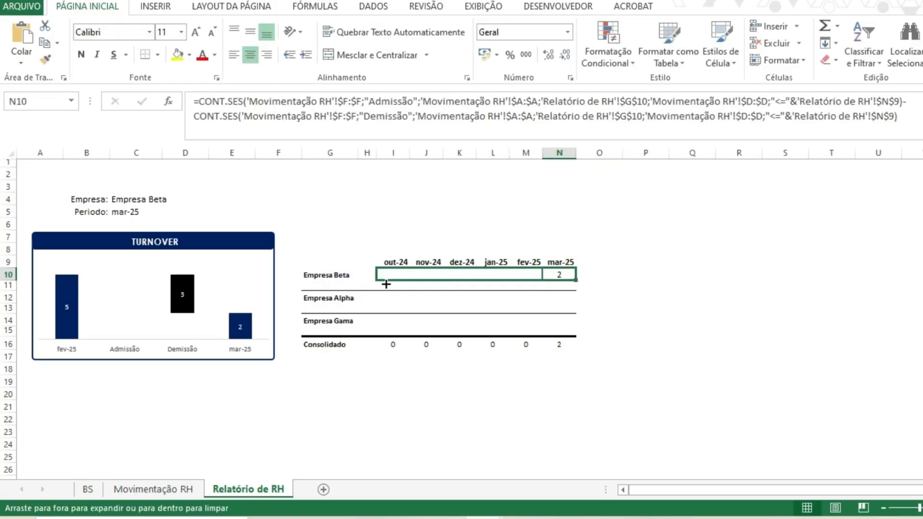
left_click_drag(386, 284, 557, 276)
- Make both period references in N10 relative (N9) and fill the formula left across I10:M10
left_click(839, 124)
left_click(883, 101)
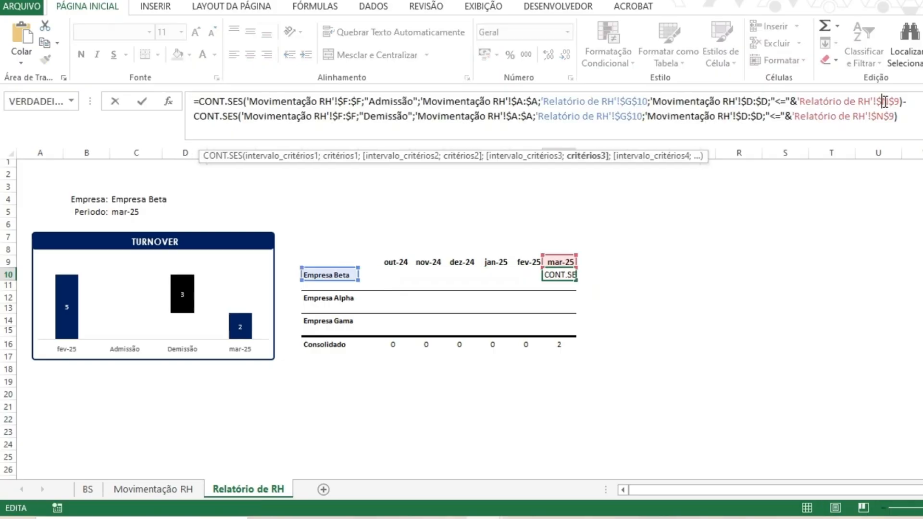
key("F4")
key("F4")
key("F4")
left_click(890, 116)
key("F4")
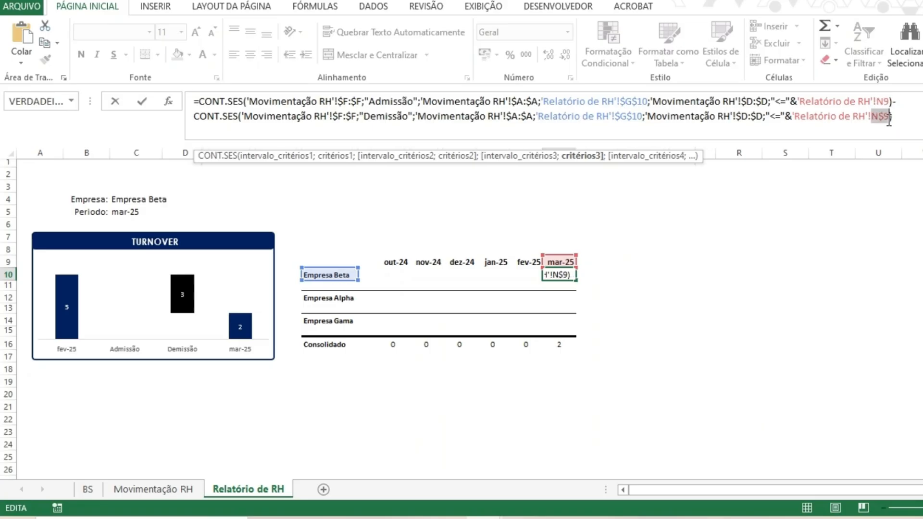
key("F4")
key("F4")
left_click(559, 274)
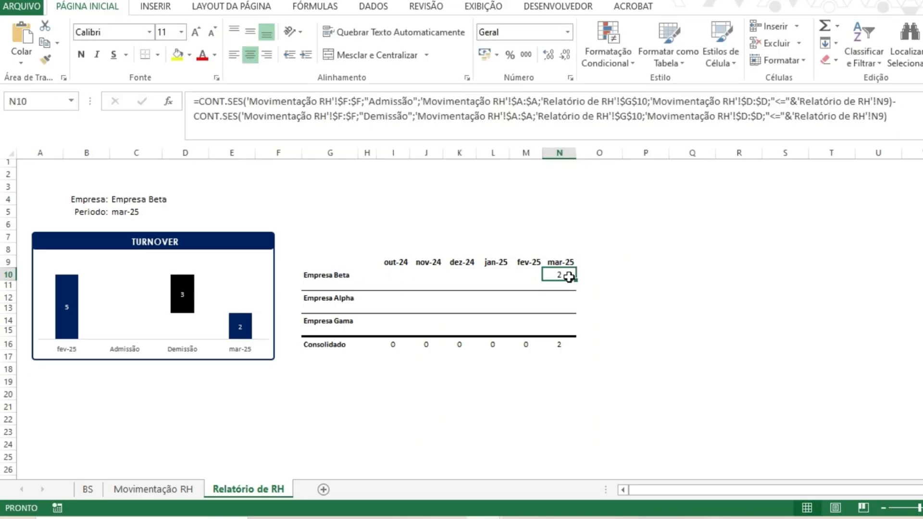
left_click_drag(575, 280, 391, 283)
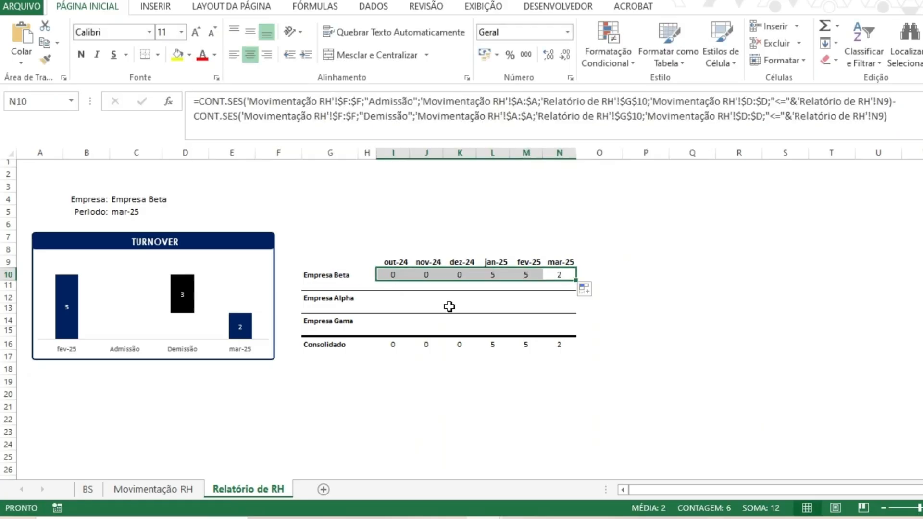
- Switch the Periodo selector through several months to test the report, ending on jan-25
left_click(160, 211)
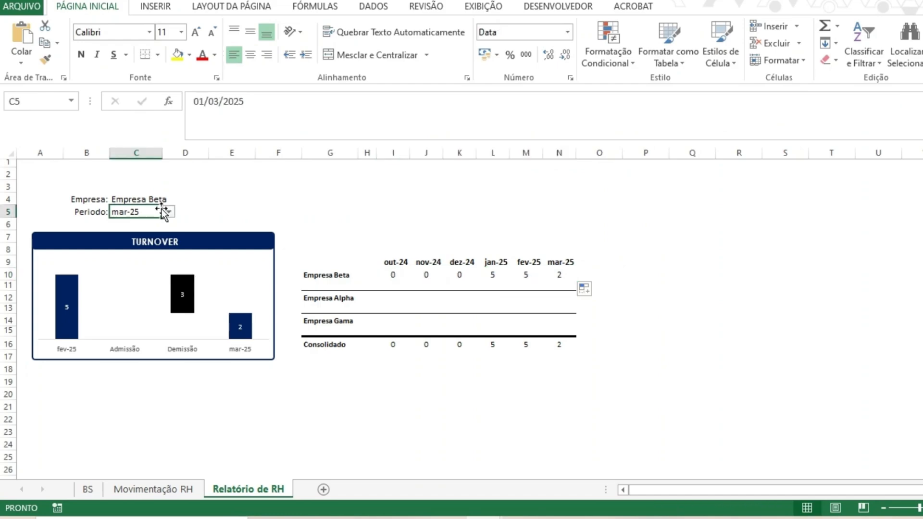
left_click(168, 212)
left_click(138, 221)
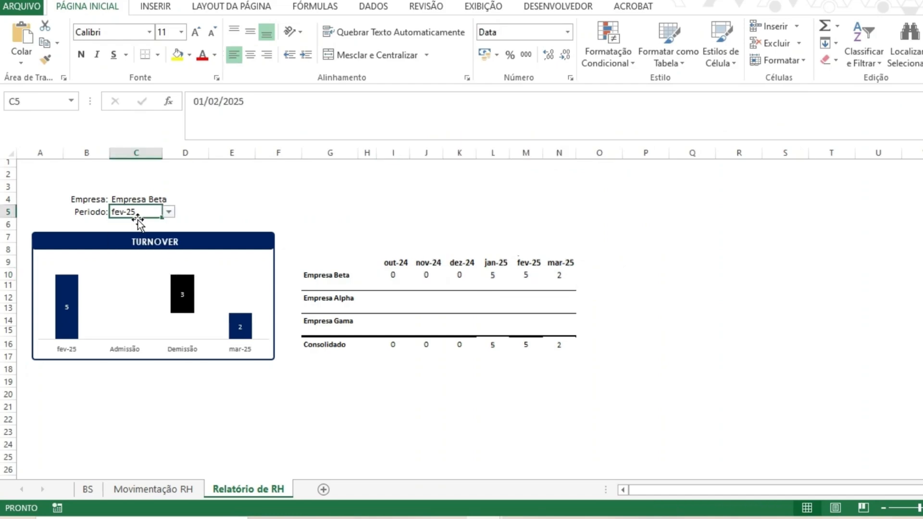
left_click(169, 212)
left_click(170, 222)
left_click(154, 223)
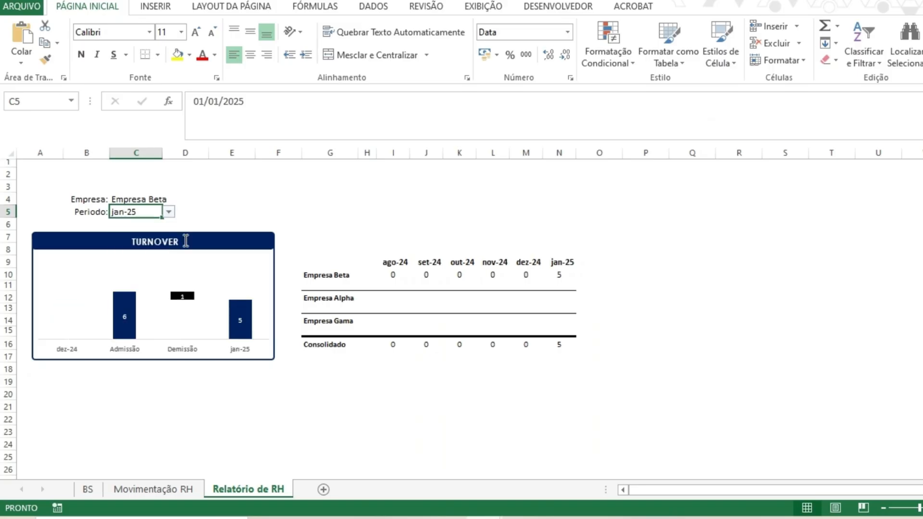
left_click(168, 212)
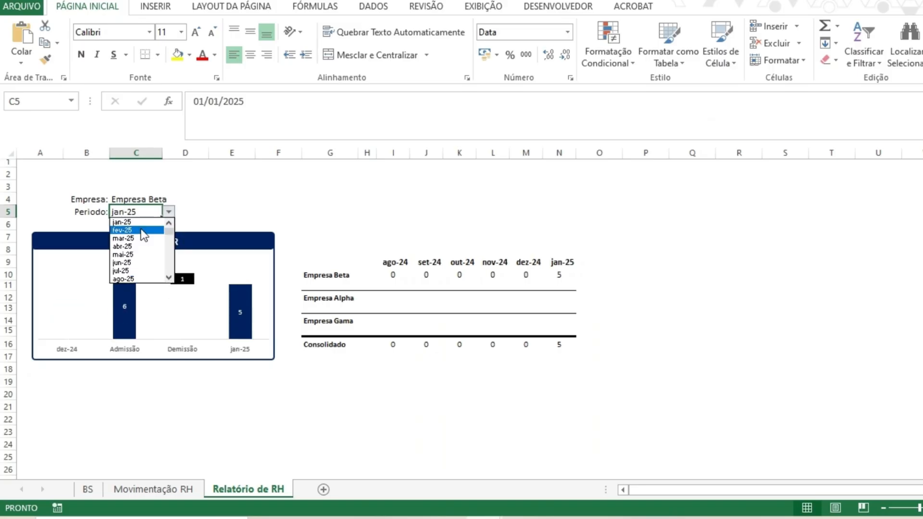
left_click(143, 230)
left_click(169, 212)
left_click(151, 230)
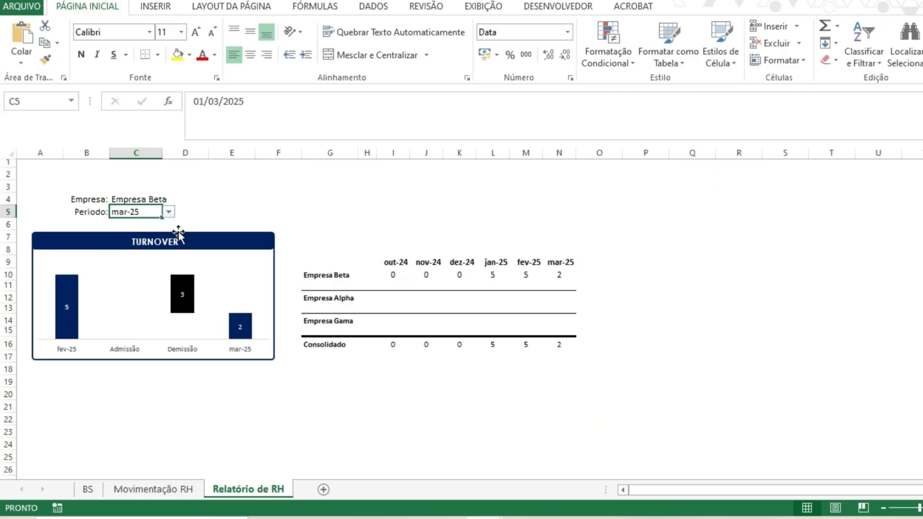
left_click(169, 212)
left_click(131, 231)
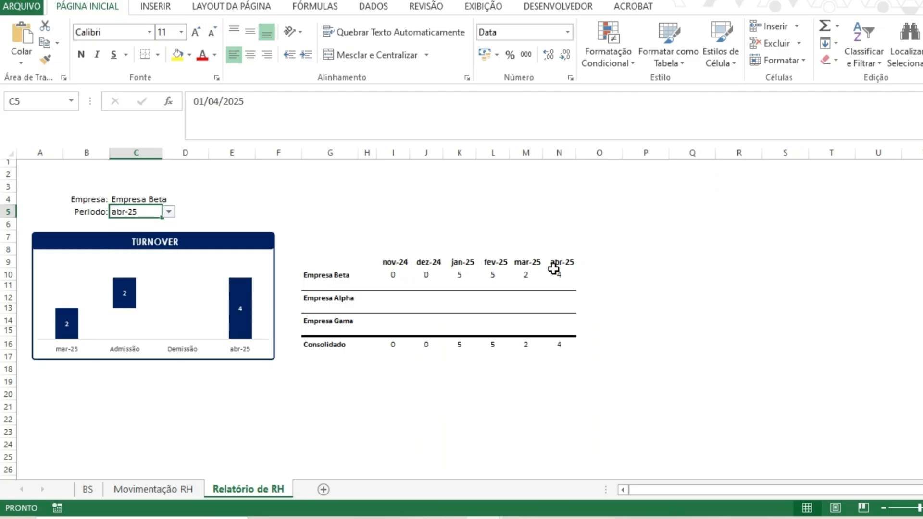
left_click(169, 212)
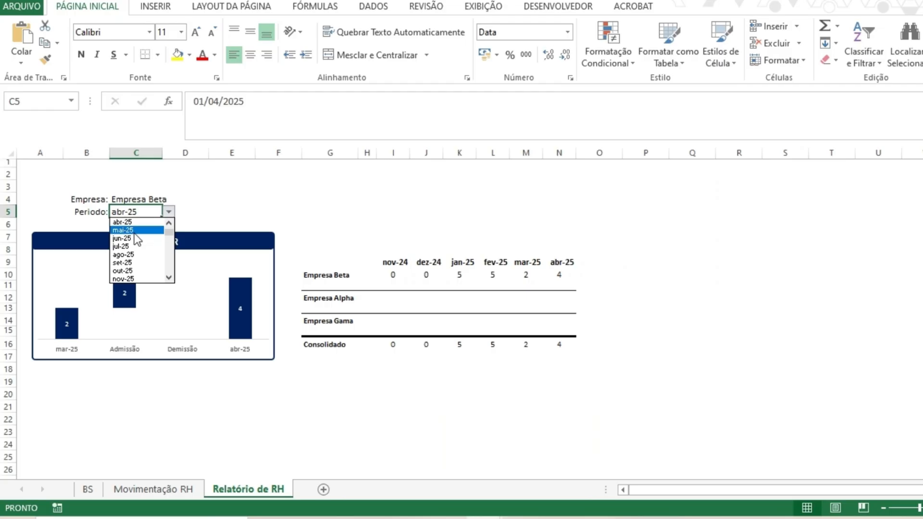
left_click(129, 230)
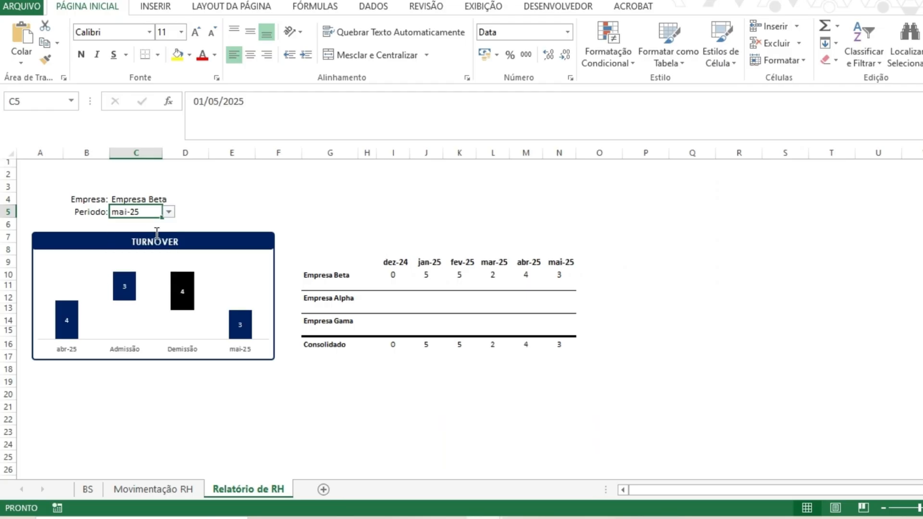
left_click(169, 212)
left_click(144, 242)
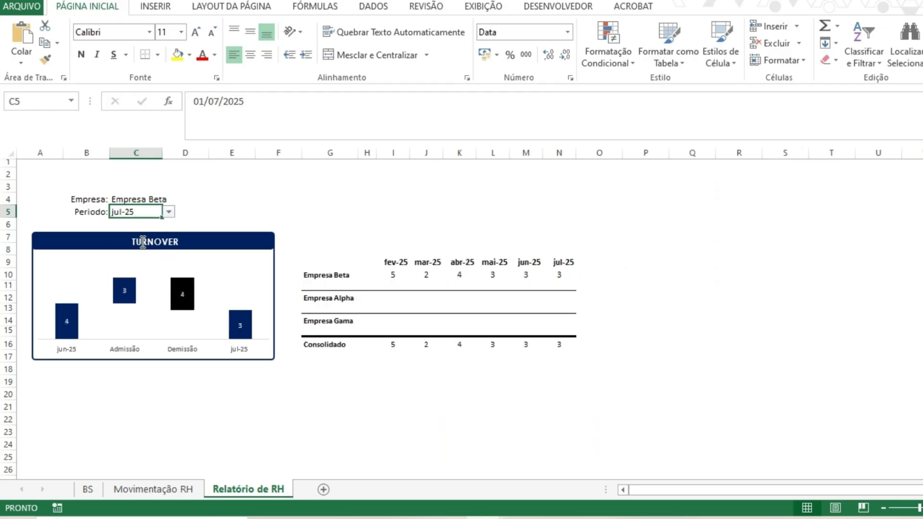
left_click(169, 212)
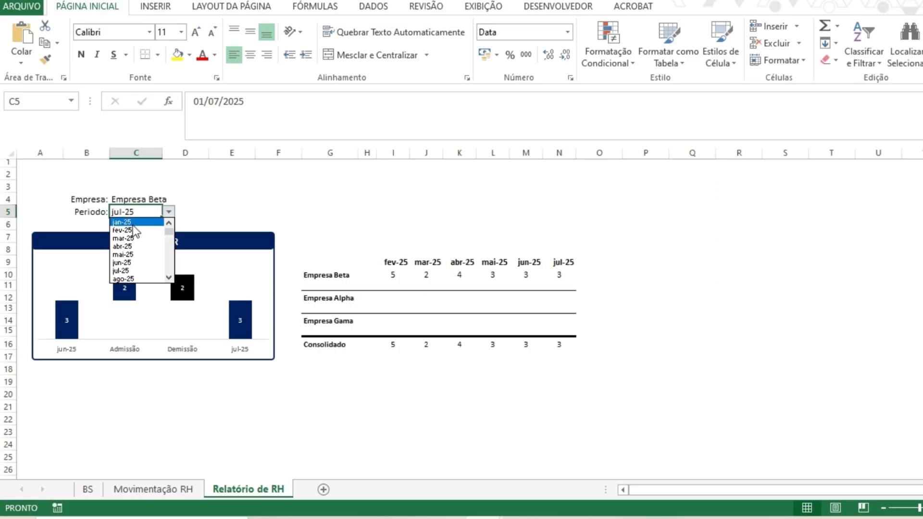
left_click(133, 223)
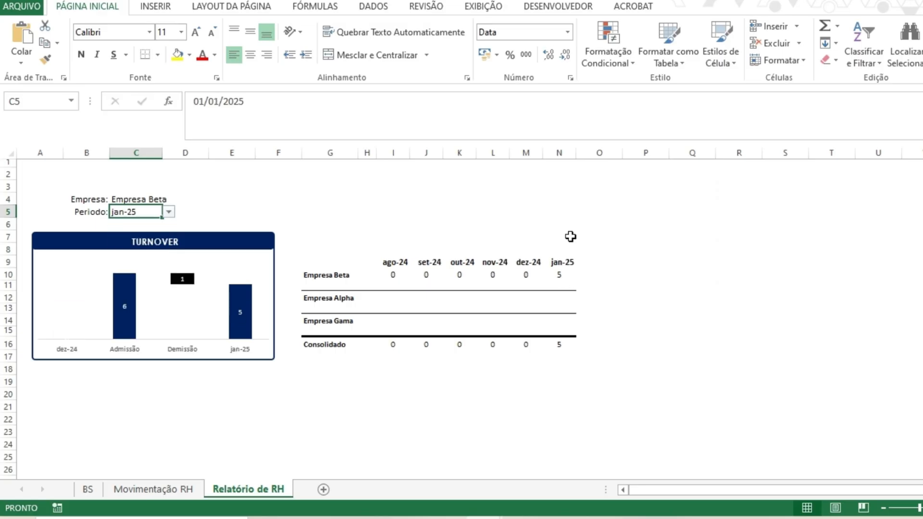
double_click(569, 140)
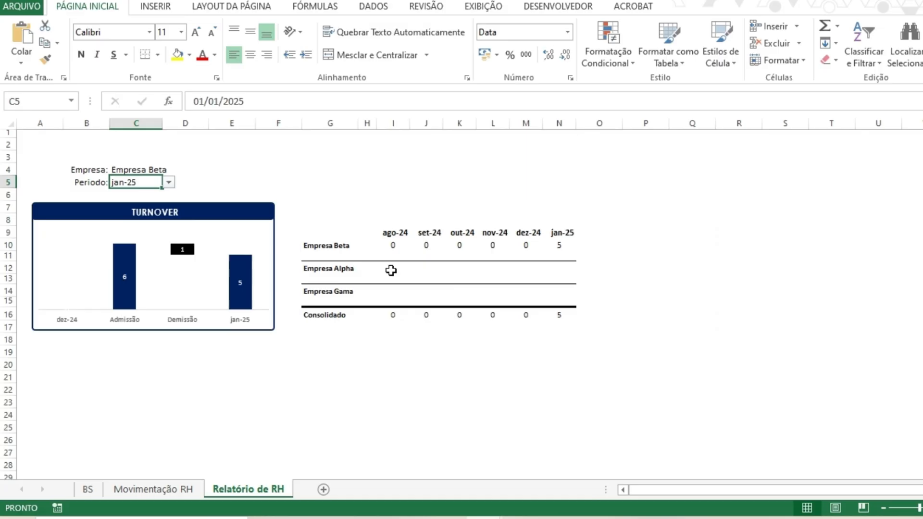
left_click(551, 244)
left_click(426, 267)
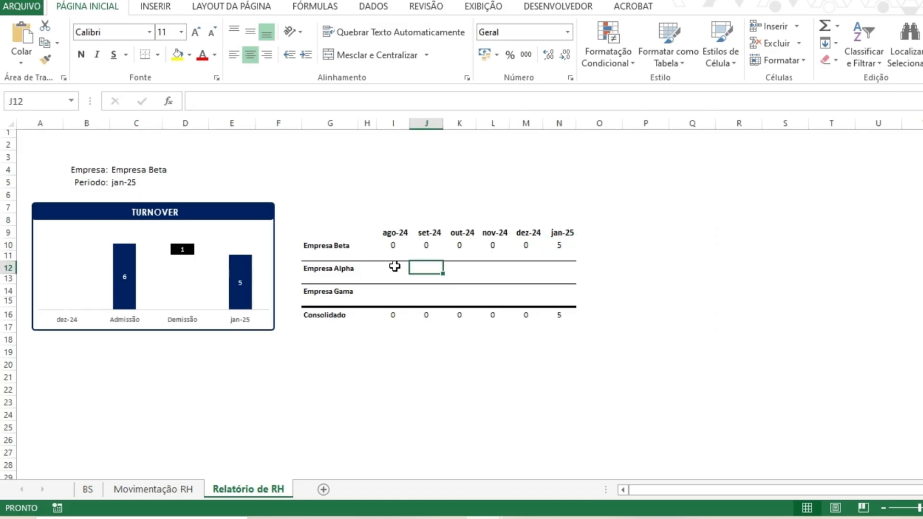
left_click_drag(394, 267, 556, 269)
left_click_drag(395, 291, 558, 291)
left_click(562, 246)
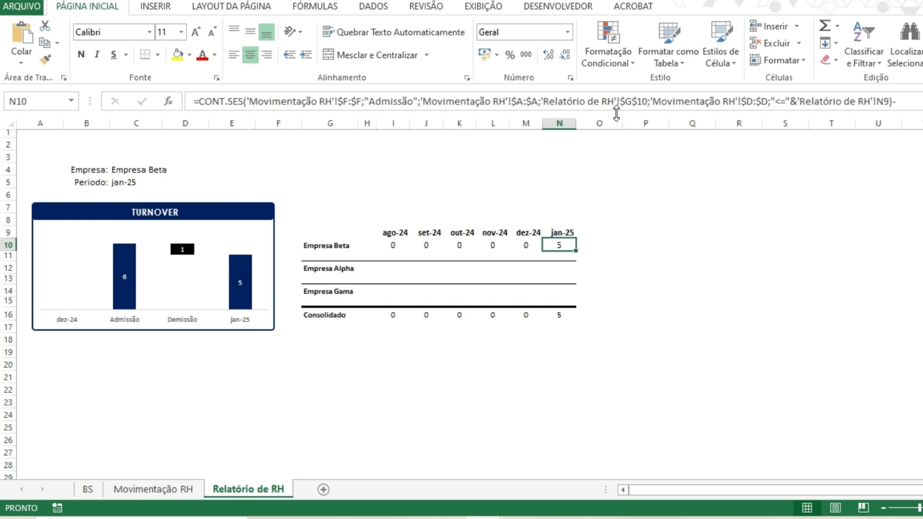
- In N10, lock both period references as $N$9 and make both company references relative G10
left_click_drag(616, 114, 617, 141)
left_click(775, 126)
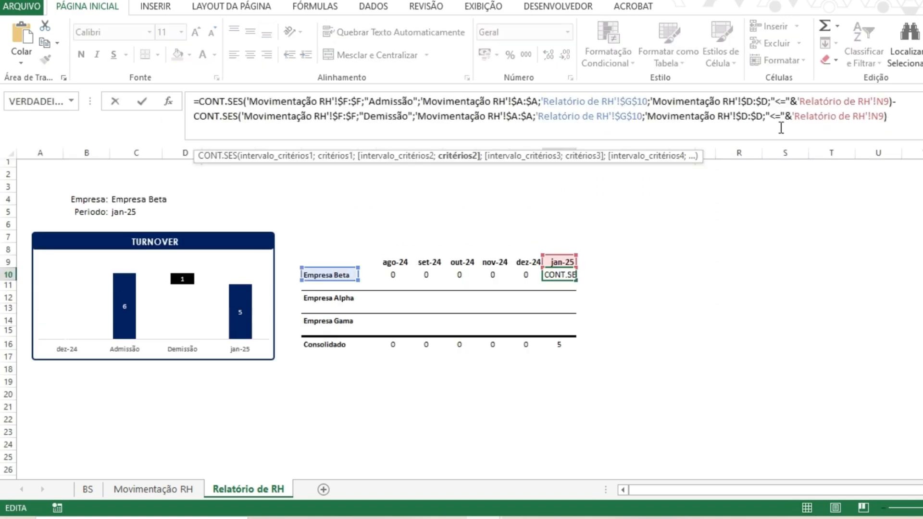
left_click(878, 104)
key("F4")
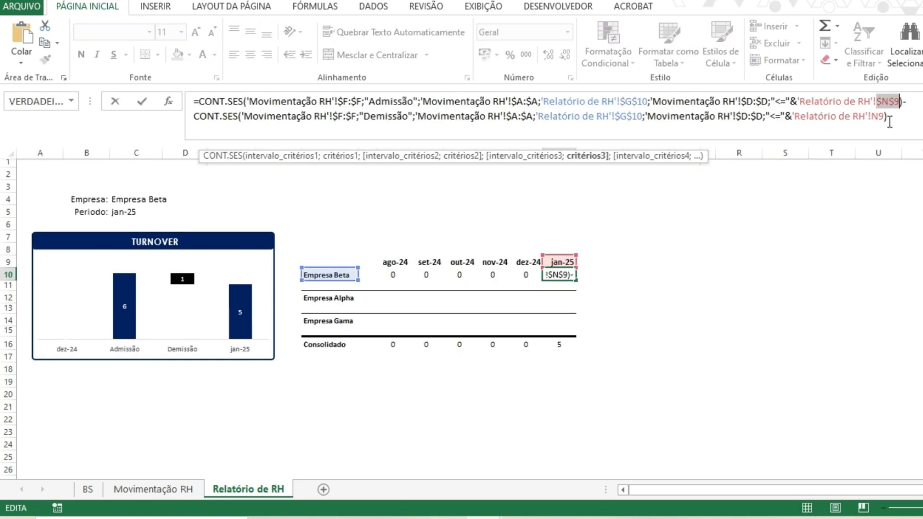
left_click(878, 117)
key("F4")
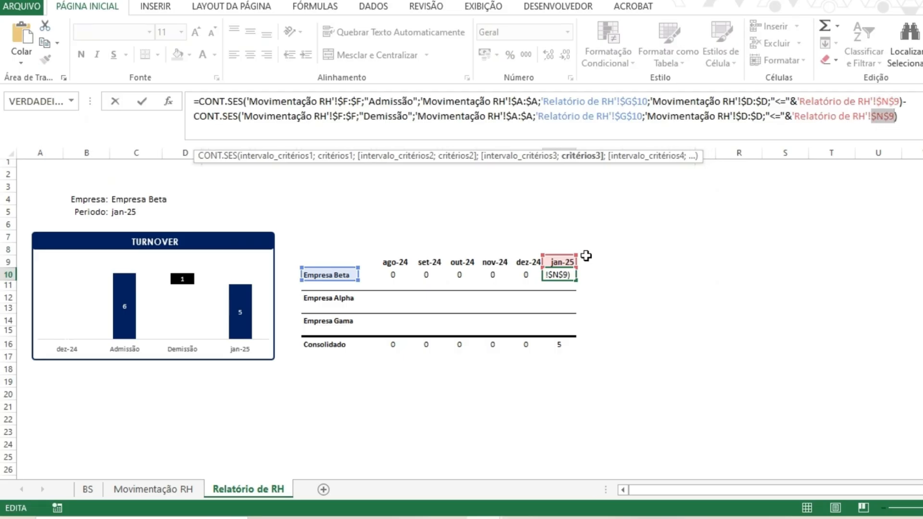
left_click(628, 101)
key("F4")
key("F4")
key("F4")
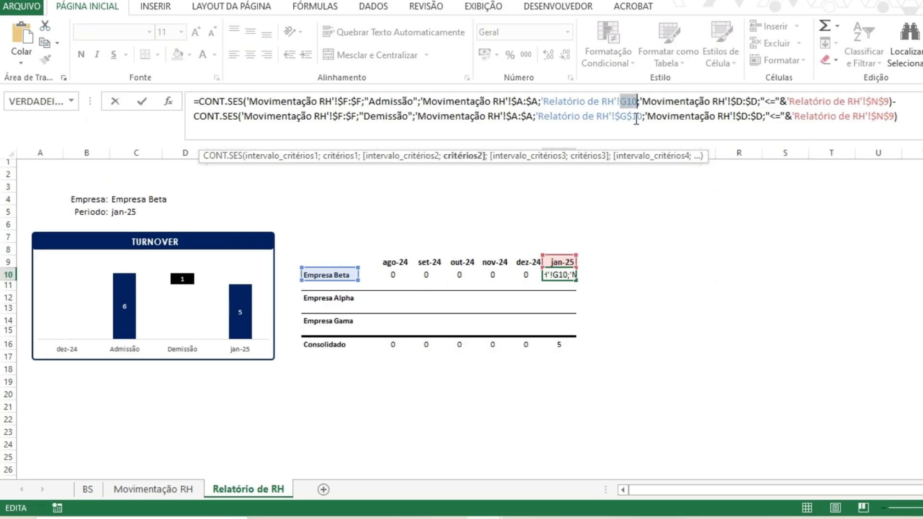
left_click(635, 118)
key("F4")
key("F4")
key("F4")
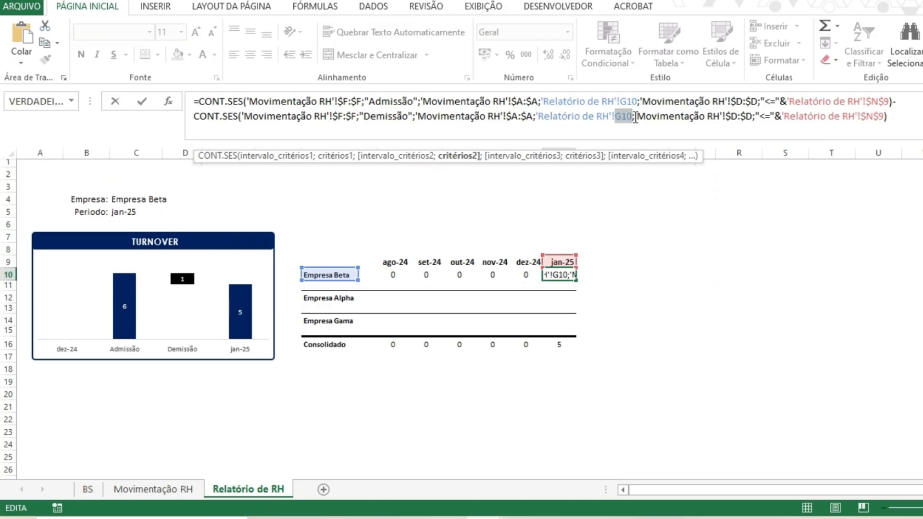
key("ctrl+Return")
- Copy the N10 formula into N12 for Empresa Alpha and N14 for Empresa Gama
key("ctrl+c")
left_click(567, 300)
key("ctrl+v")
left_click(568, 320)
key("ctrl+v")
left_click(559, 123)
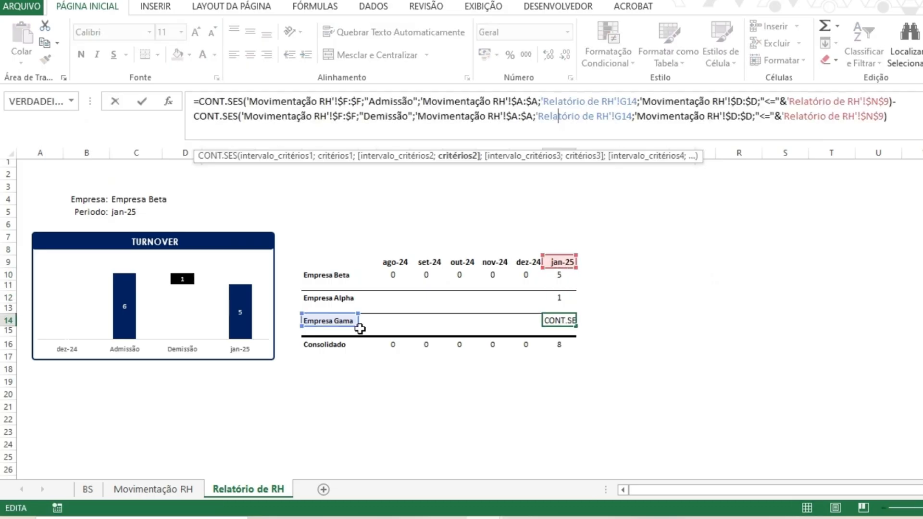
- Inspect the formulas in N14 and N12 to compare their company and period references
key("ctrl+Return")
left_click(563, 297)
left_click(518, 116)
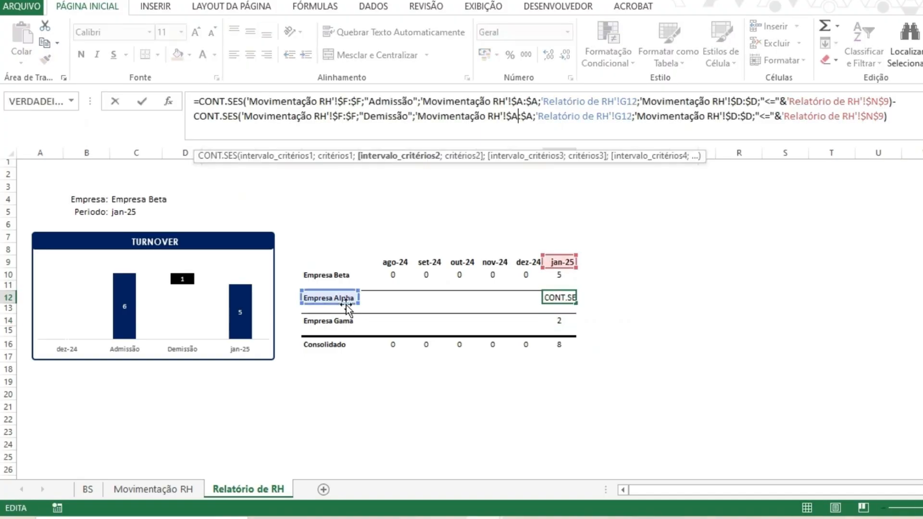
key("Escape")
left_click(559, 321)
left_click_drag(511, 116, 512, 102)
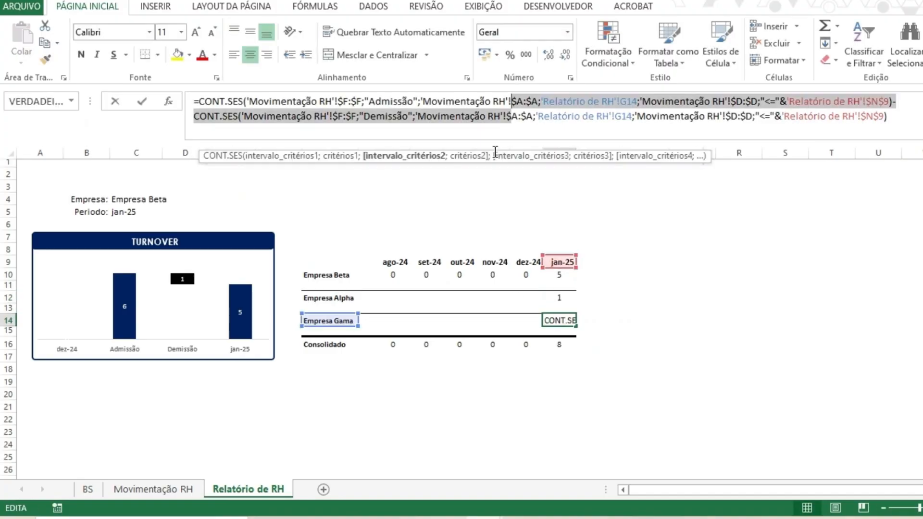
key("Escape")
left_click(562, 297)
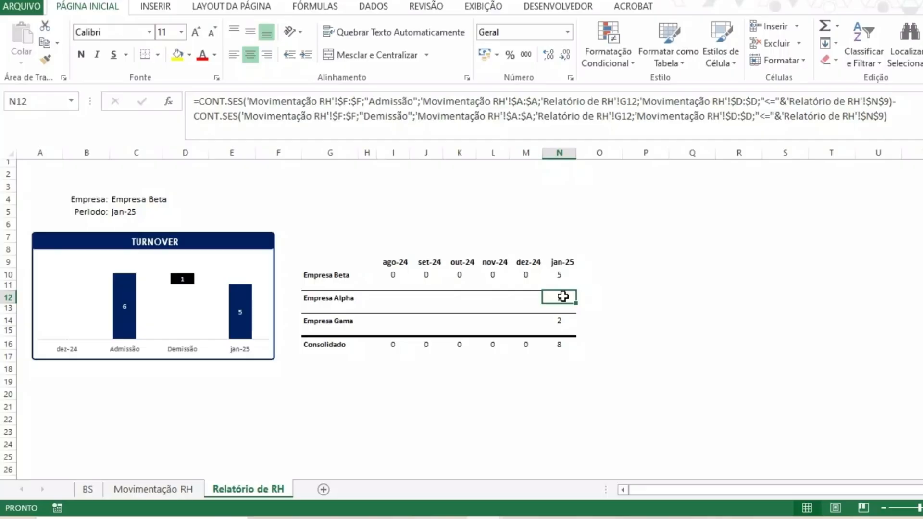
- In N12, make both period references relative N9, lock both company references as $G$12, and fill left across I12:M12
left_click(596, 117)
left_click(879, 102)
key("F4")
key("F4")
key("F4")
left_click(876, 118)
key("F4")
key("F4")
key("F4")
left_click(621, 103)
key("F4")
left_click(625, 116)
key("F4")
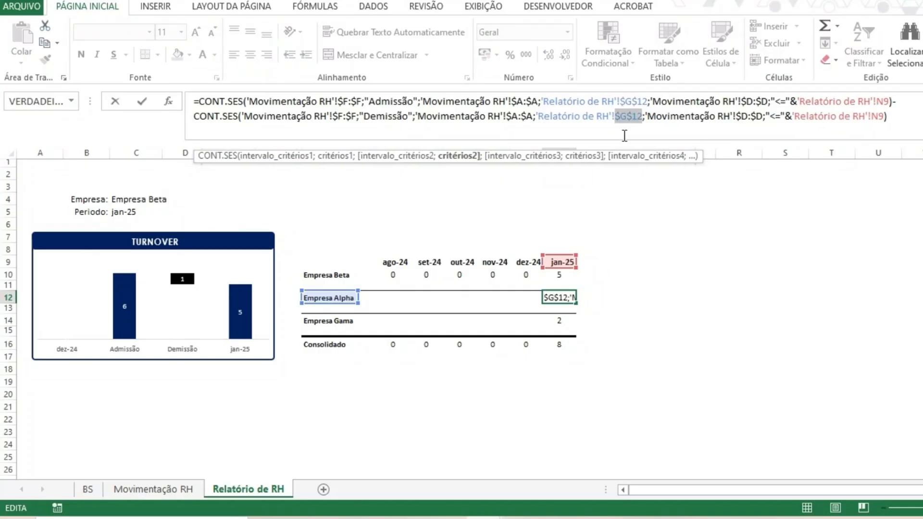
key("ctrl+Return")
left_click_drag(576, 303, 382, 306)
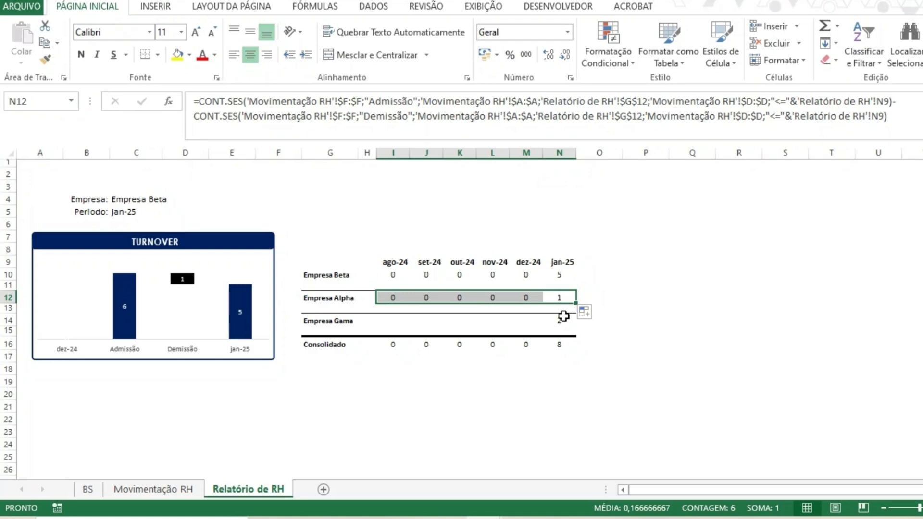
- In N14, make both period references relative N9, lock both company references as $G$14, and fill left across I14:M14
left_click(563, 316)
left_click(879, 103)
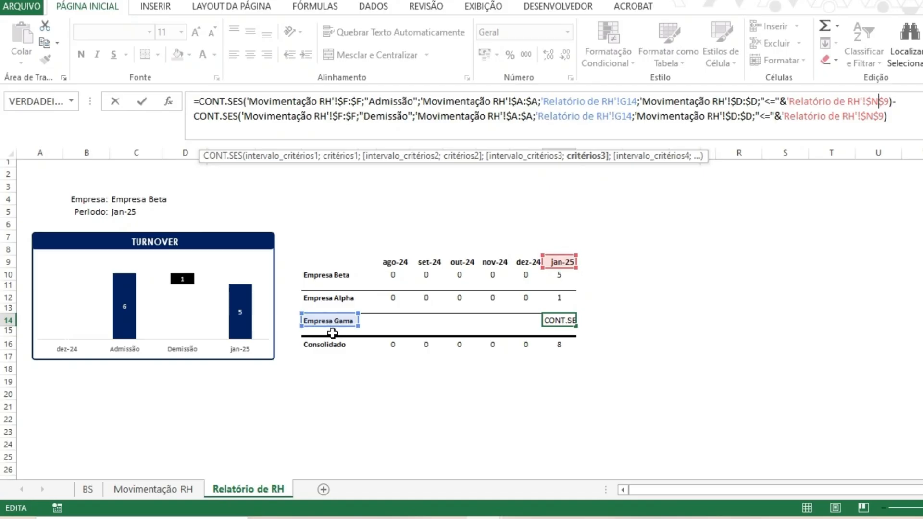
mouse_move(335, 327)
left_mouse_down()
mouse_move(139, 324)
mouse_move(263, 312)
mouse_move(331, 322)
left_mouse_up()
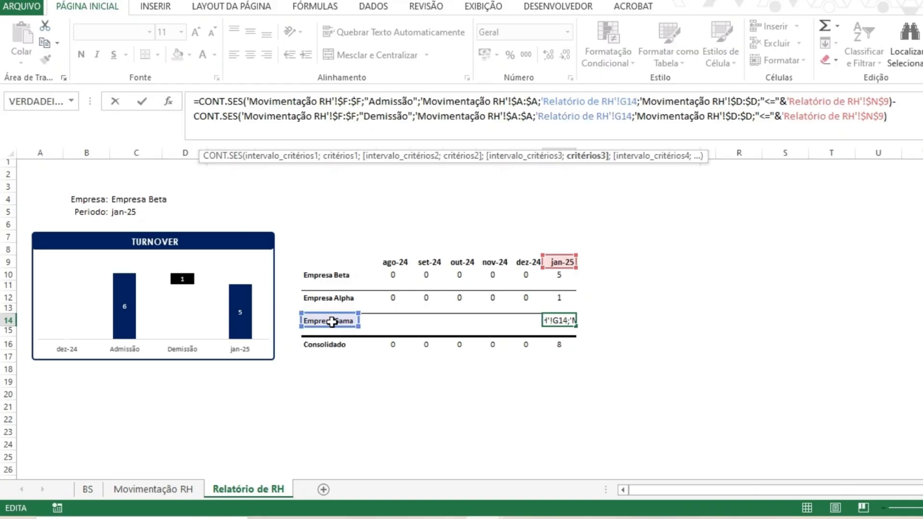
key("Return")
left_click(564, 318)
left_click(878, 102)
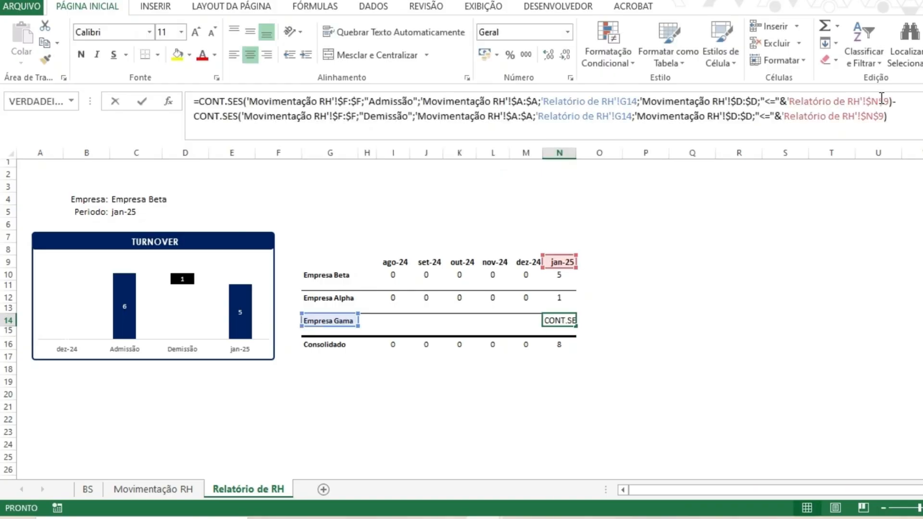
key("F4")
key("F4")
key("F4")
left_click(880, 120)
key("F4")
key("F4")
key("F4")
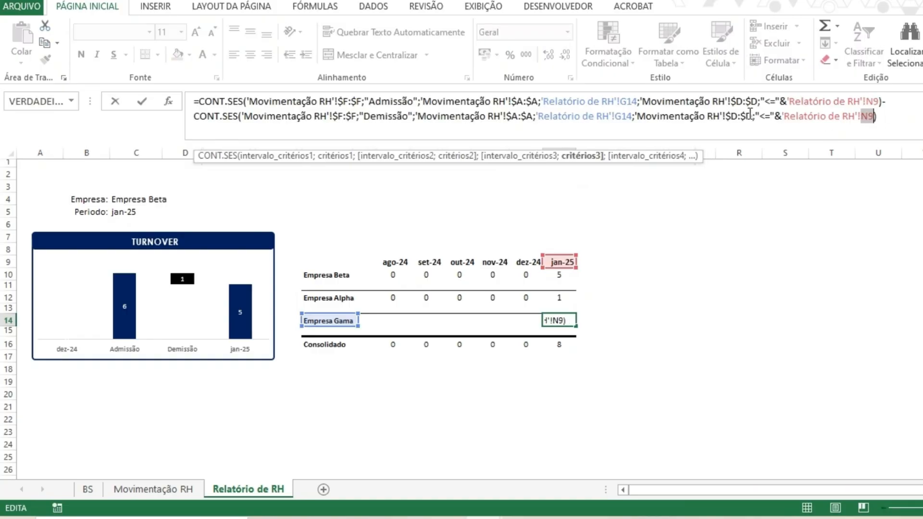
left_click(626, 102)
key("F4")
key("F4")
key("F4")
left_click(623, 117)
key("F4")
key("F4")
key("F4")
key("Return")
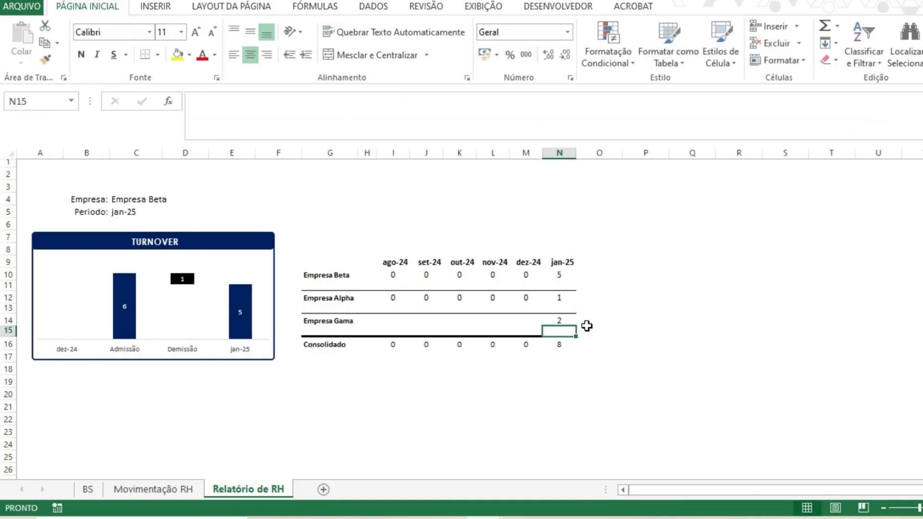
left_click(562, 321)
left_click_drag(575, 327, 393, 335)
- Switch the Periodo selector to jul-25 and then jun-25, checking the Consolidado formulas in row 16
left_click(131, 210)
left_click(168, 211)
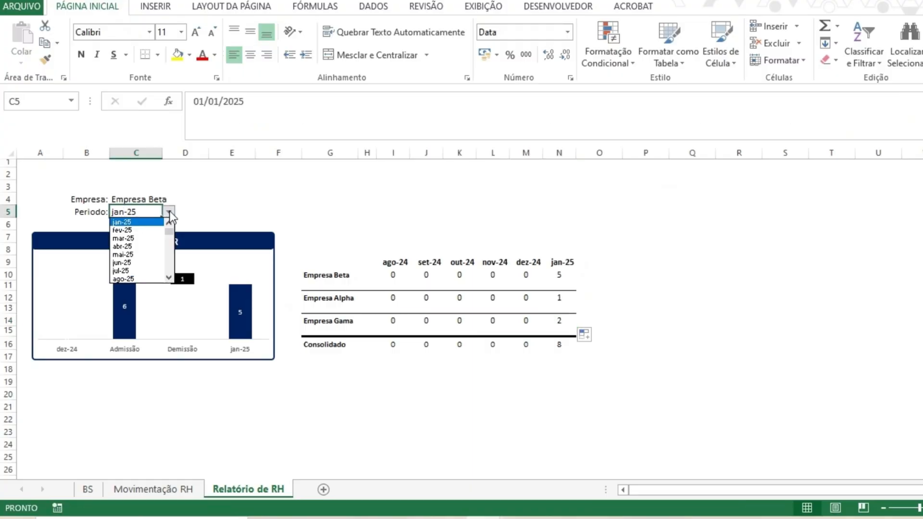
left_click(129, 269)
left_click_drag(515, 181, 514, 176)
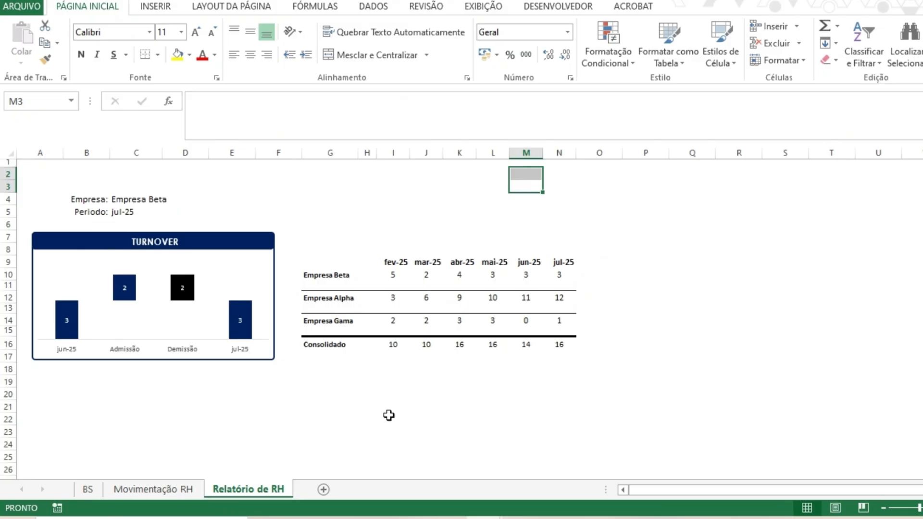
left_click(392, 341)
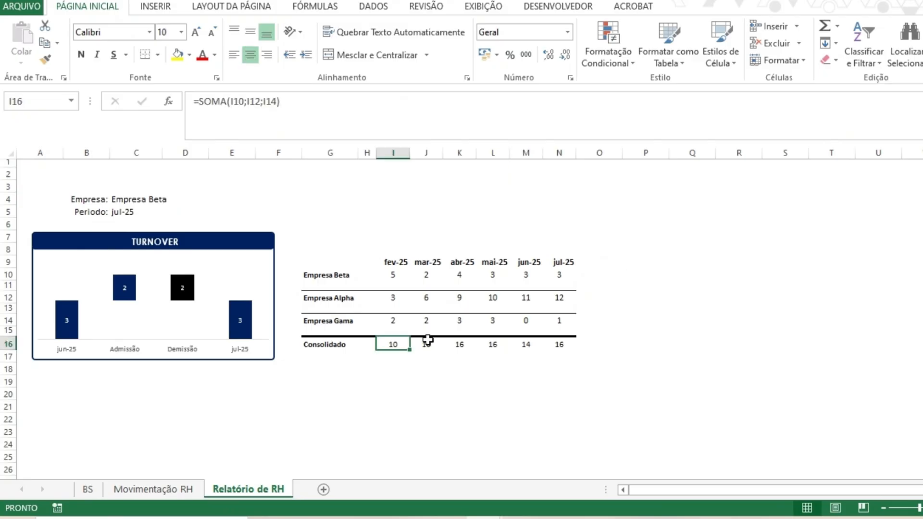
left_click_drag(460, 344, 561, 341)
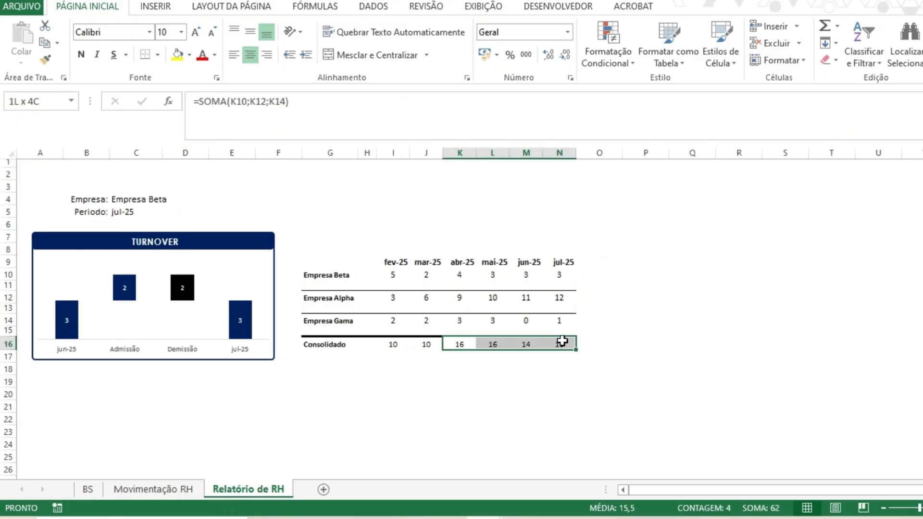
left_click(607, 301)
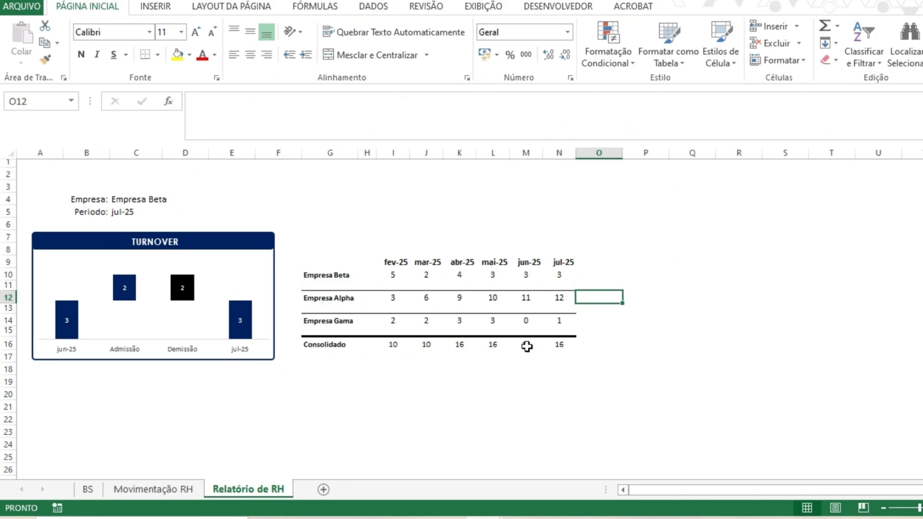
left_click(139, 210)
left_click(169, 212)
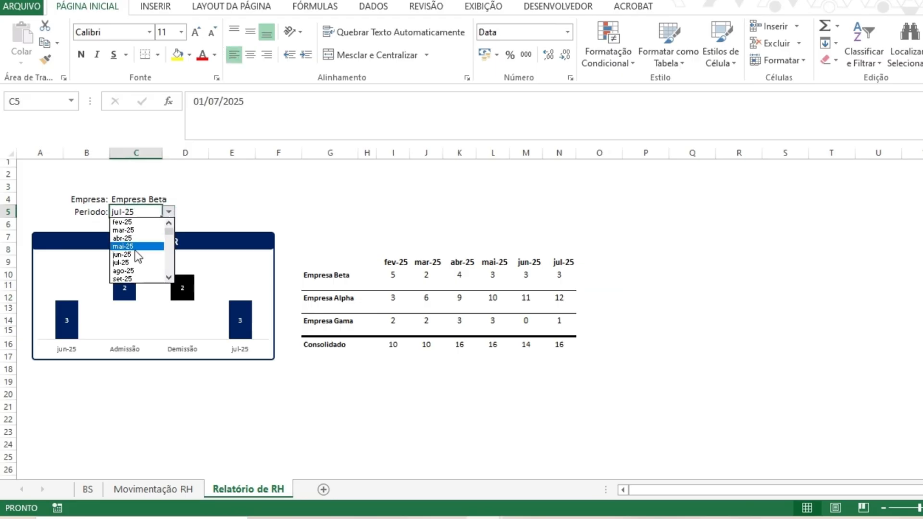
left_click(129, 254)
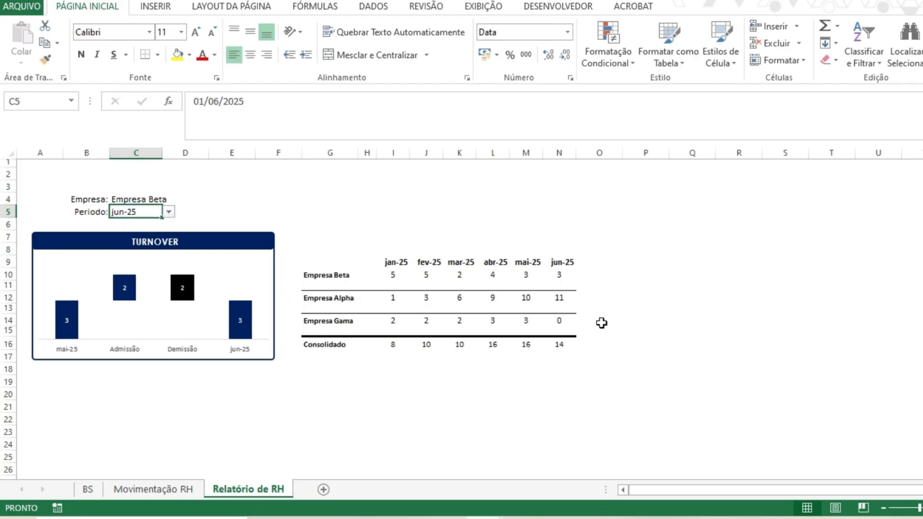
left_click(642, 308)
left_click(602, 330)
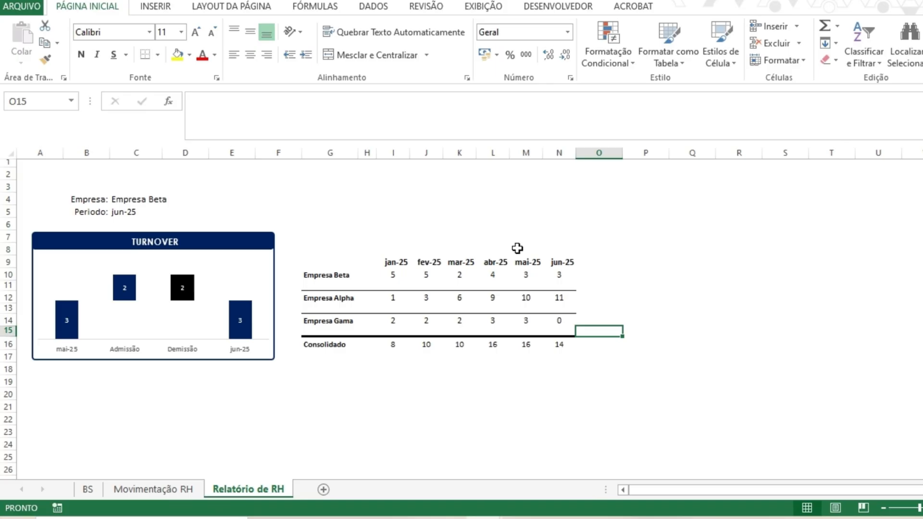
- Duplicate the TURNOVER chart frame and move and stretch the copy to enclose the company table
left_click(267, 364)
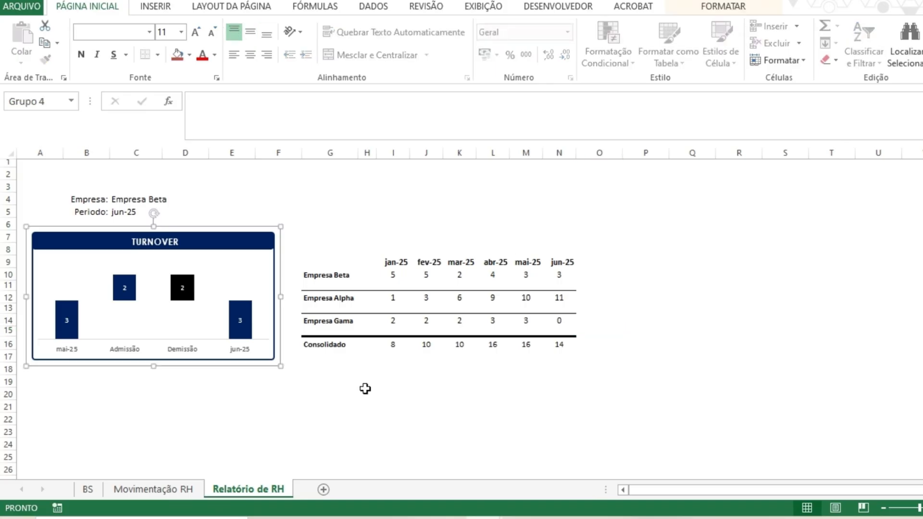
key("ctrl+c")
key("ctrl+v")
left_click_drag(275, 358, 507, 360)
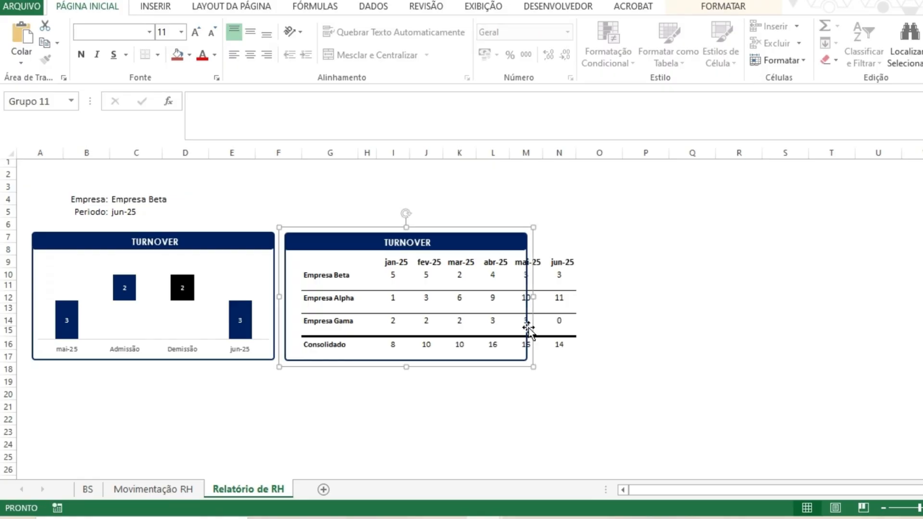
left_click_drag(527, 296, 584, 298)
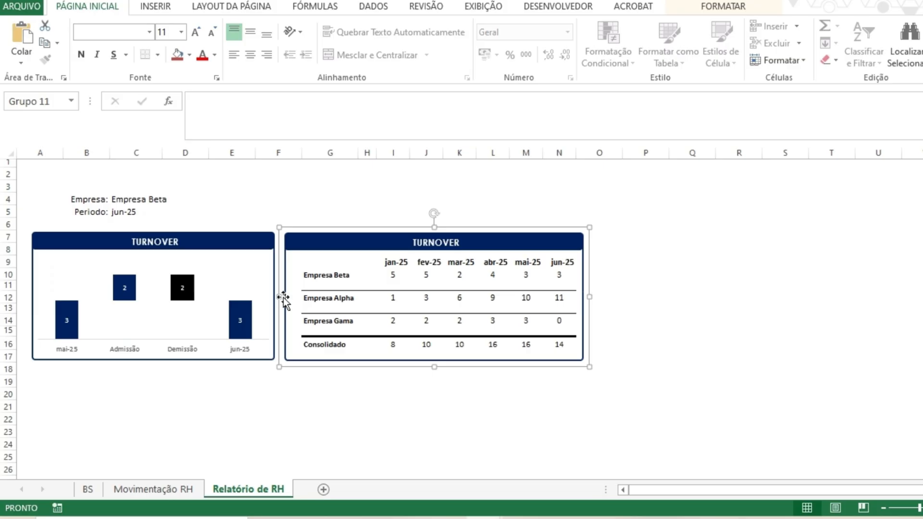
left_click_drag(283, 298, 292, 296)
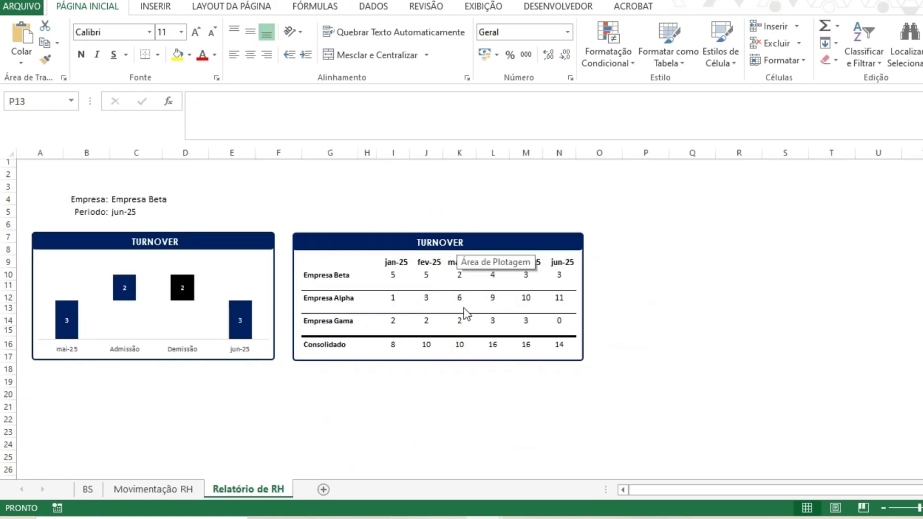
- Retitle the copied frame as Quantidade de Colaboradores
left_click(425, 242)
type("q")
key("BackSpace")
type("Quantdad")
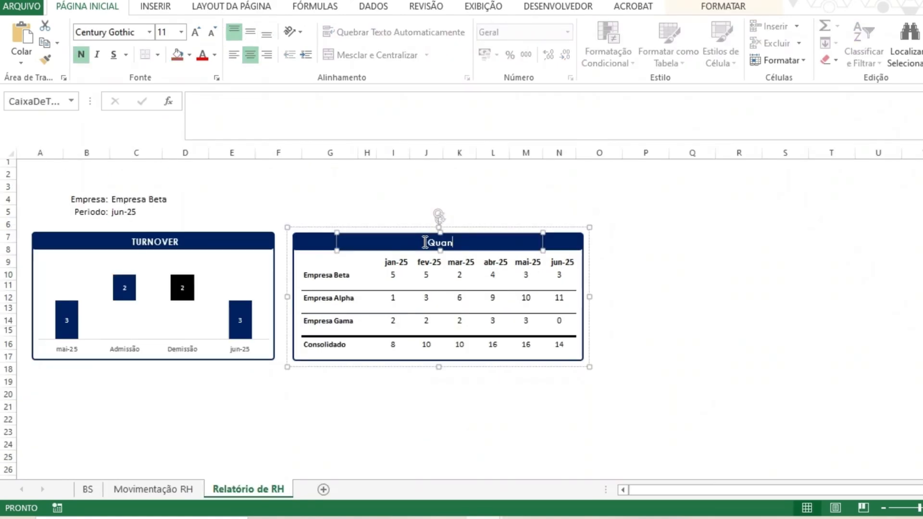
key("BackSpace")
key("BackSpace")
key("BackSpace")
type("idade de Colaboradores")
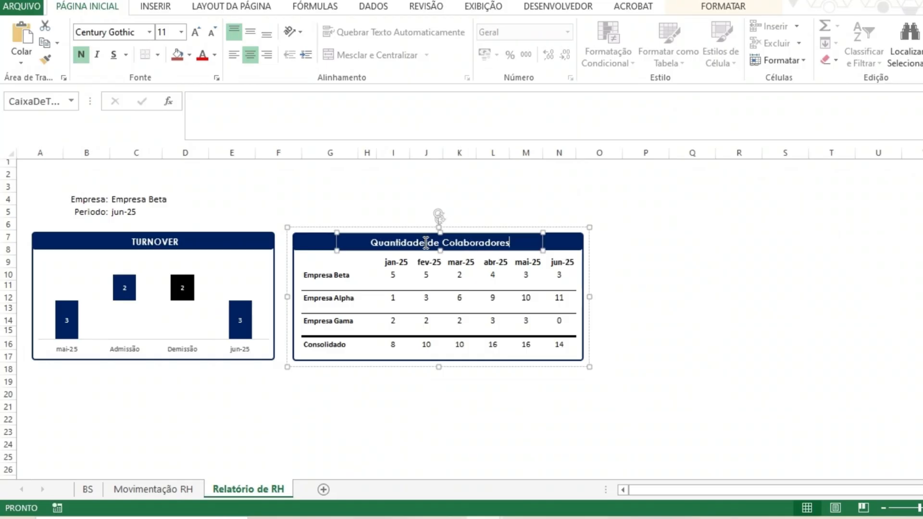
left_click(692, 297)
- Retitle the copied frame in capitals as QUANTIDADE DE COLABORADORES
left_click(440, 235)
triple_click(443, 243)
type("QUANTIDADE ")
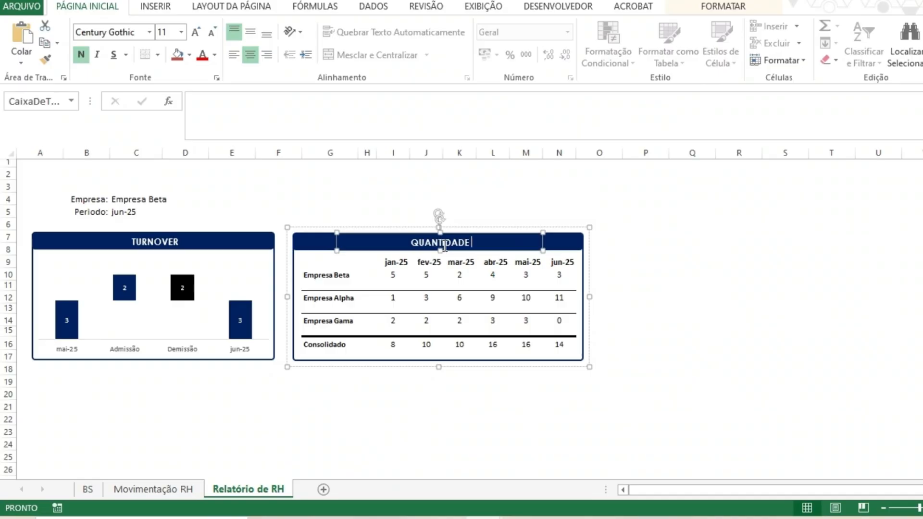
type("DE COLABORADORES")
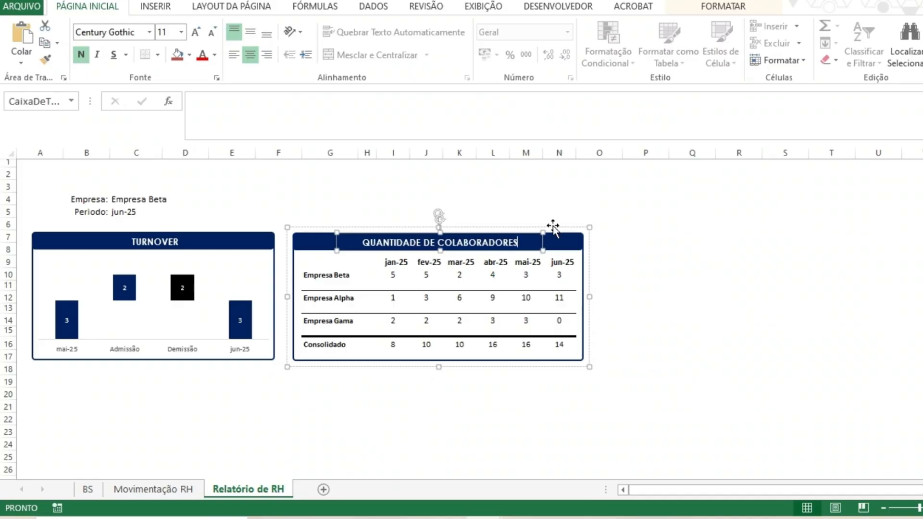
left_click(738, 285)
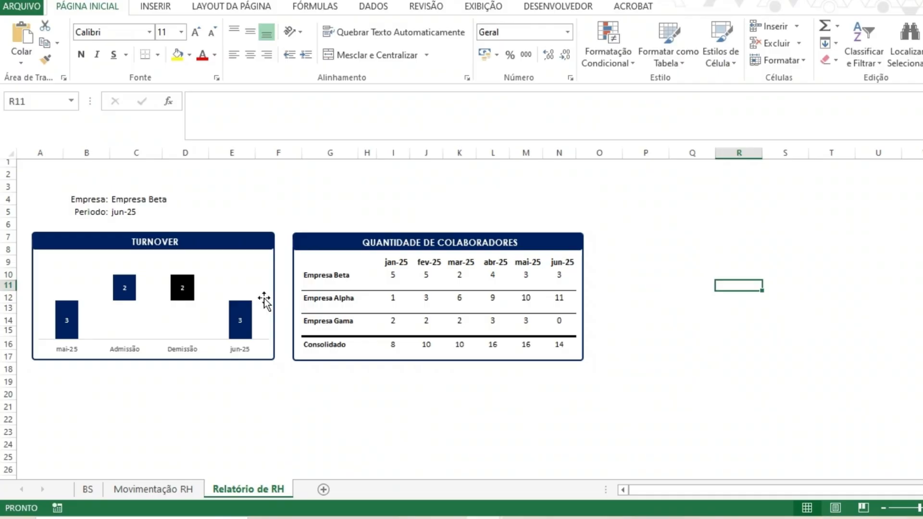
- Try to resize the TURNOVER chart frame to line up with the table frame
left_click(264, 301)
left_click(233, 274)
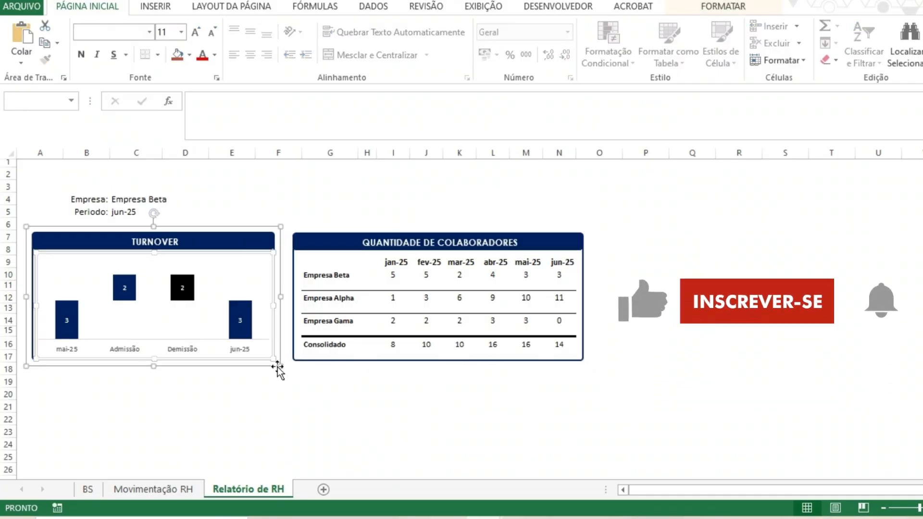
mouse_move(281, 227)
left_mouse_down()
mouse_move(289, 220)
mouse_move(282, 227)
left_mouse_up()
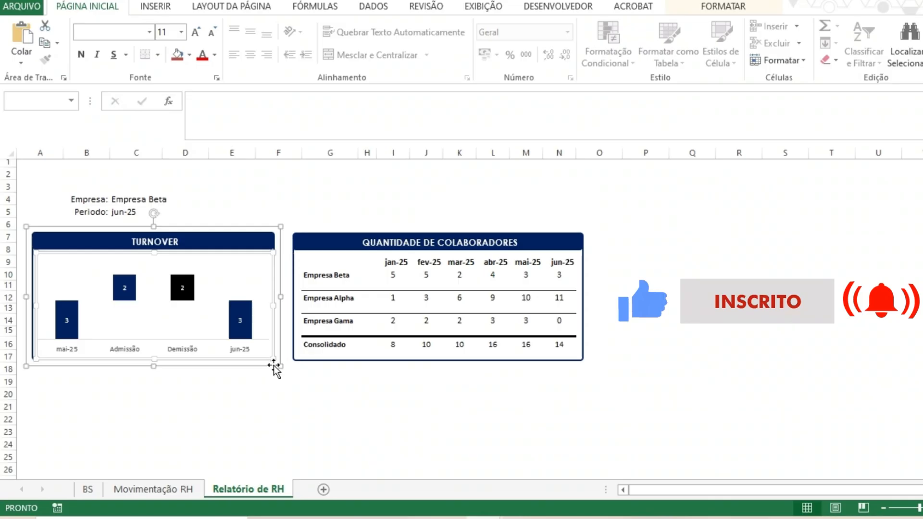
key("Escape")
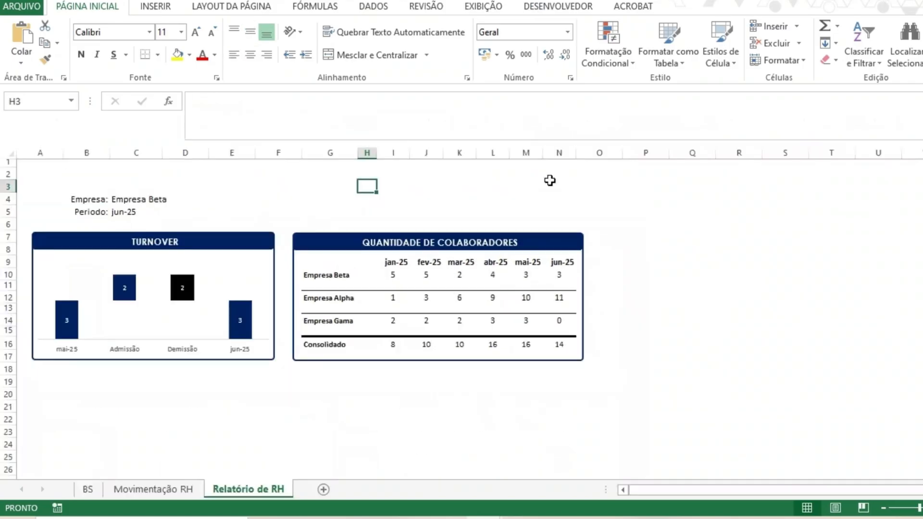
left_click_drag(570, 153, 562, 156)
key("ctrl+z")
left_click(263, 264)
left_click_drag(272, 358, 276, 362)
left_click(320, 417)
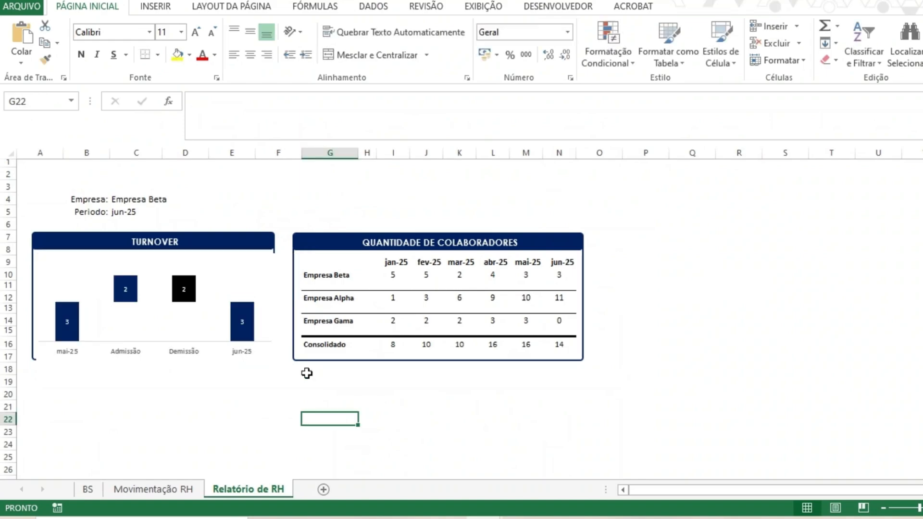
left_click(460, 410)
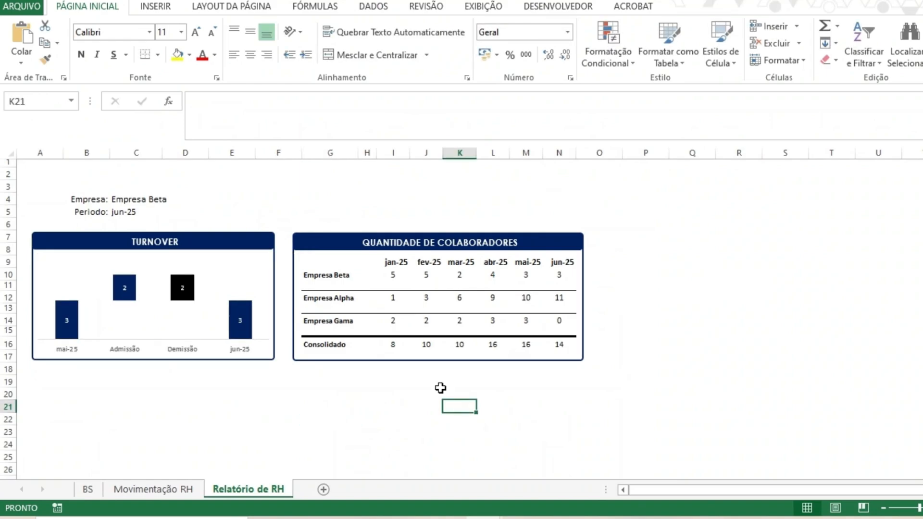